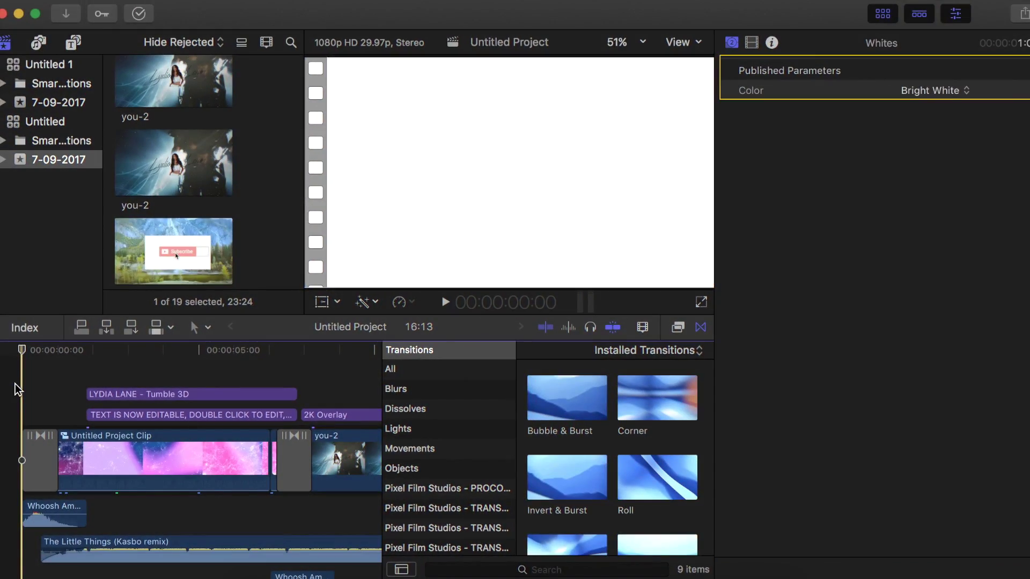
Step: Close the Media Import window and delete all clips so the Untitled Project timeline is empty
scroll(225, 172, "up", 5)
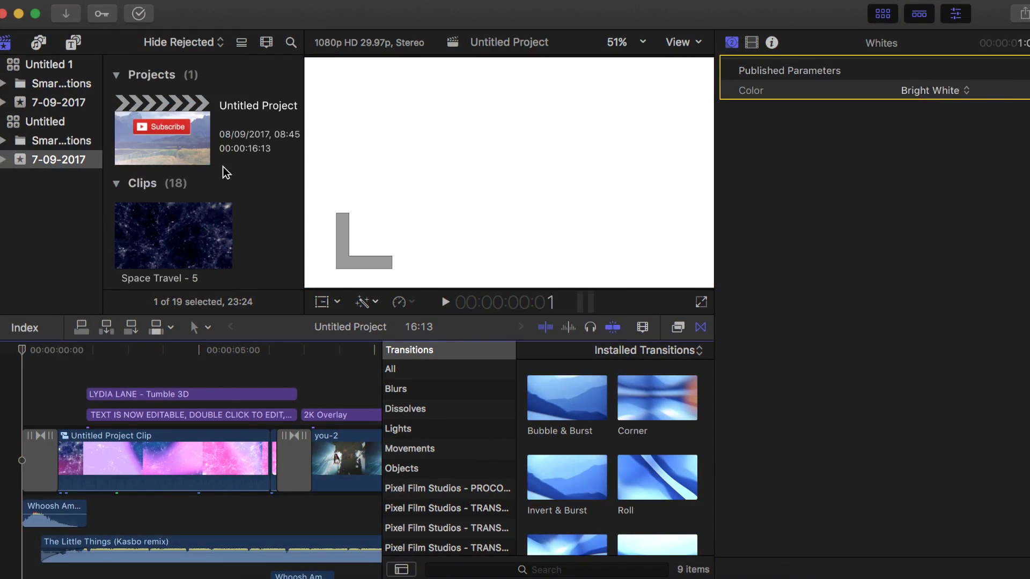
left_click(74, 18)
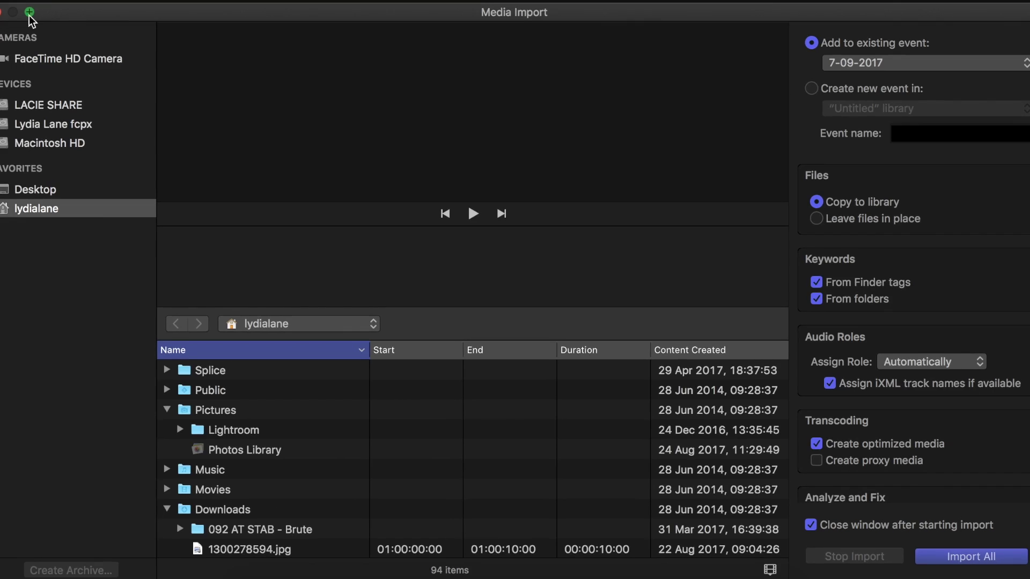
left_click(1, 13)
scroll(175, 186, "down", 10)
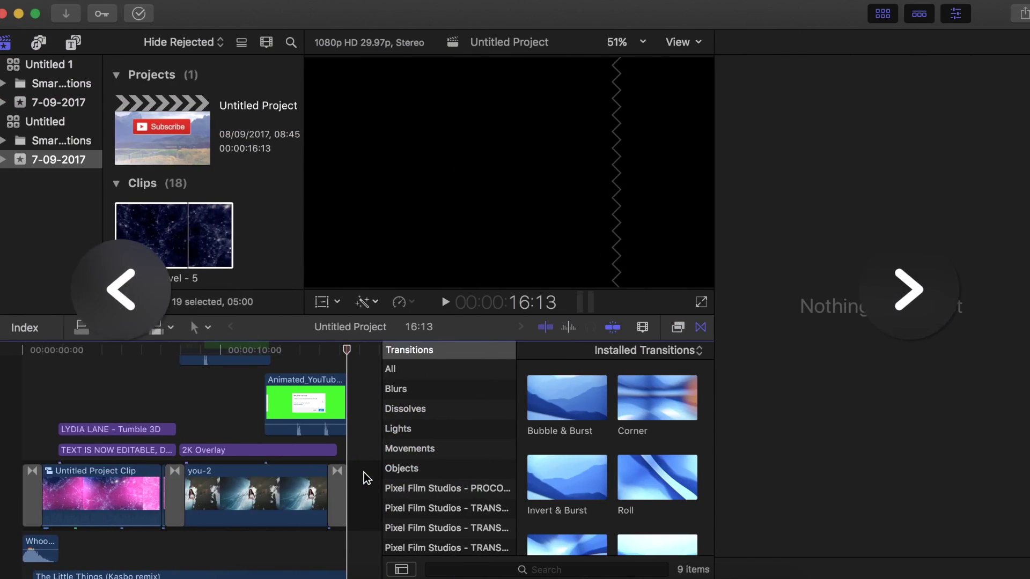
scroll(363, 479, "up", 3)
left_click_drag(39, 348, 343, 569)
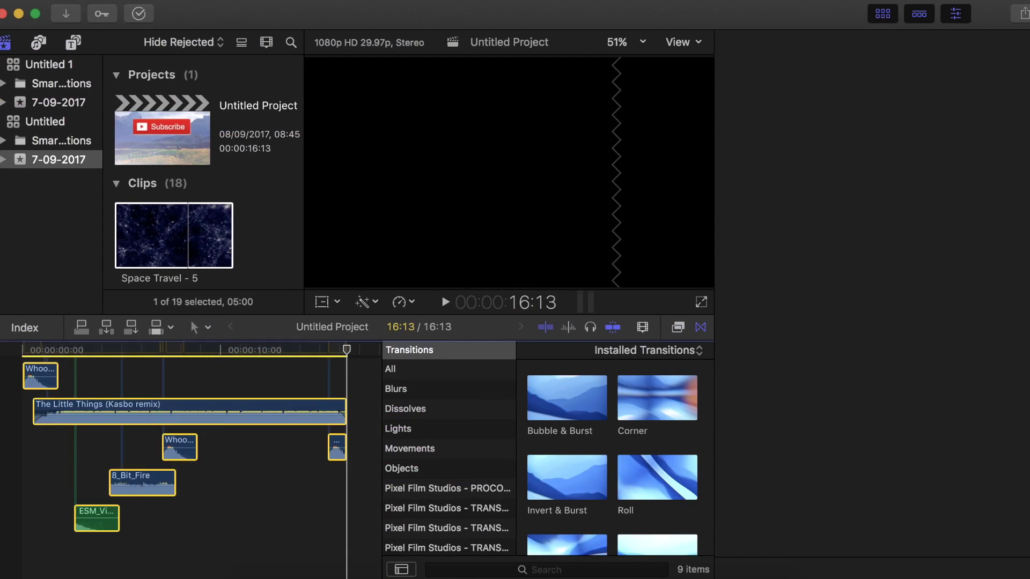
key("Delete")
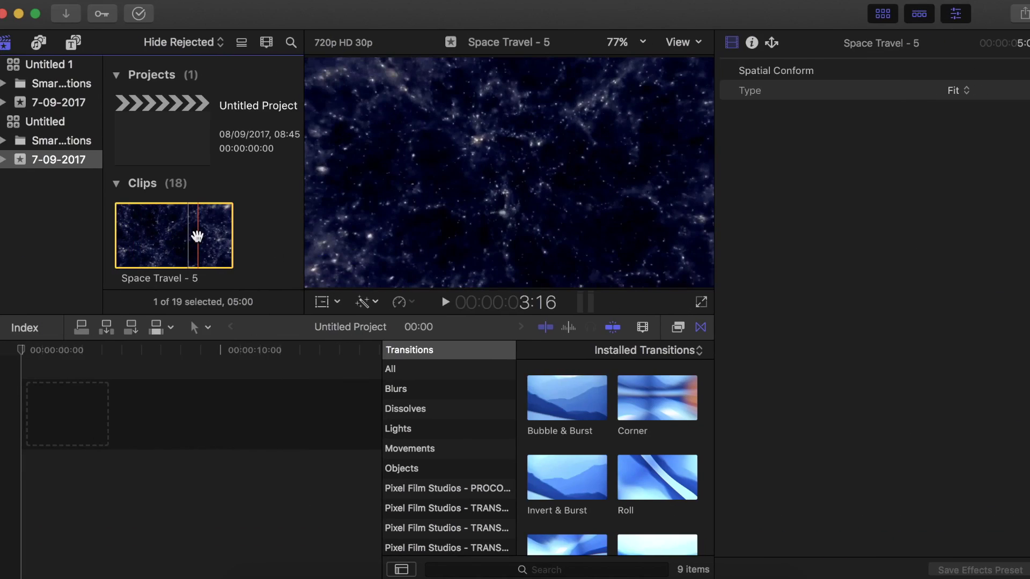
Step: Add the Space Travel - 5 clip to the timeline twice, back to back
left_click_drag(197, 236, 22, 375)
key("super+shift+f")
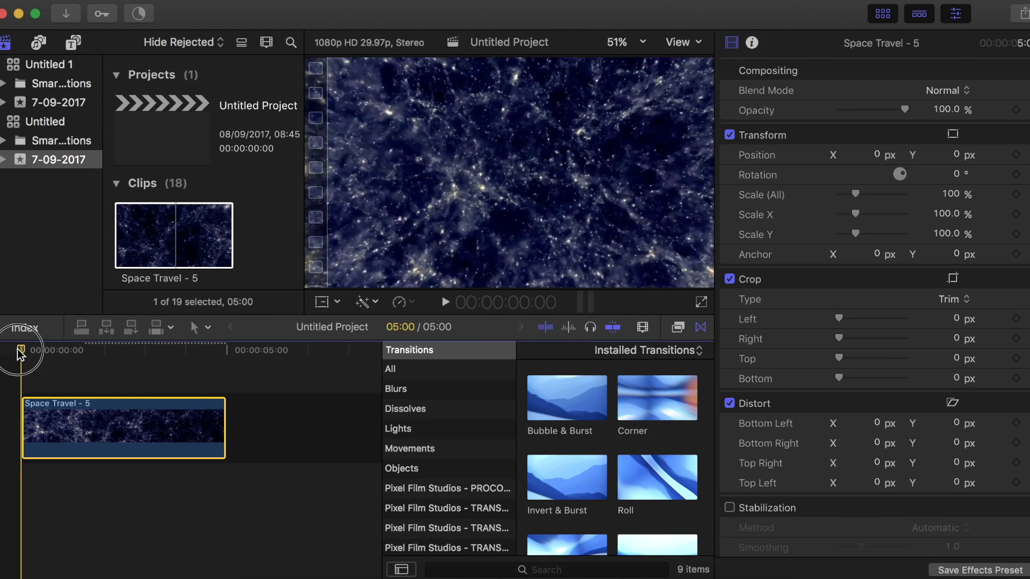
left_click_drag(152, 228, 249, 445)
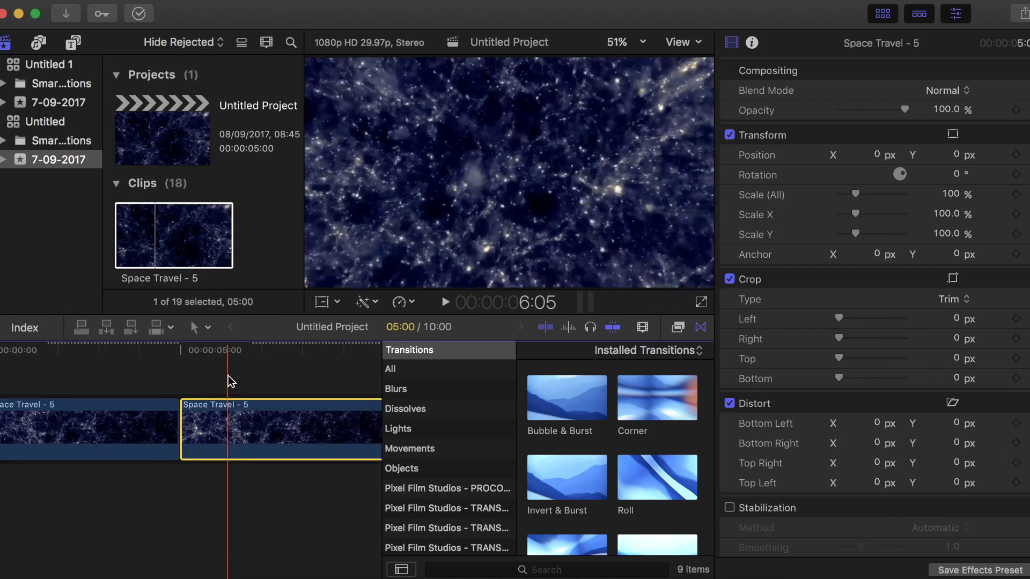
Step: Reverse the second Space Travel - 5 clip and play it back to preview
left_click(230, 439)
left_click(412, 301)
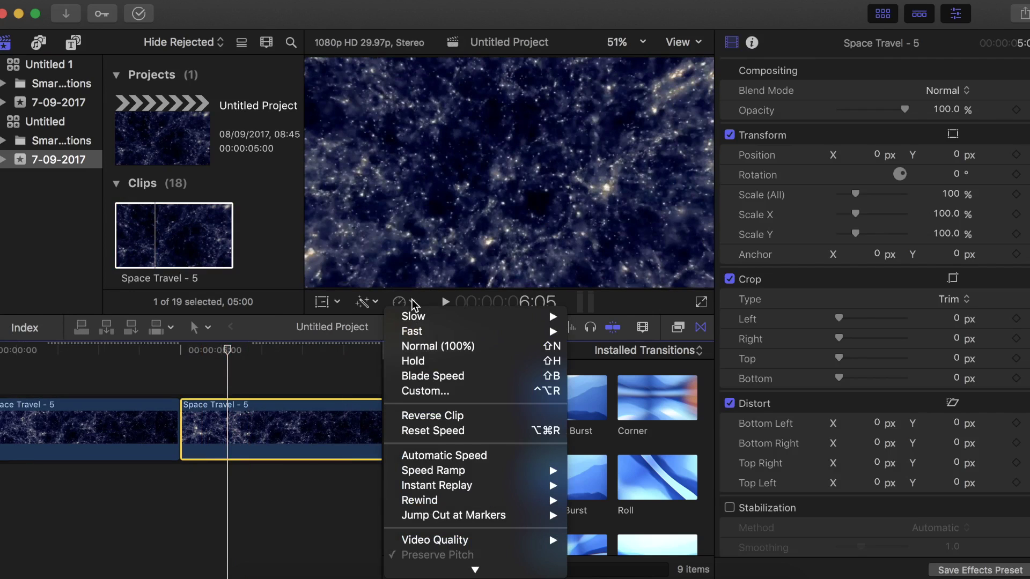
left_click(428, 413)
left_click_drag(227, 351, 156, 386)
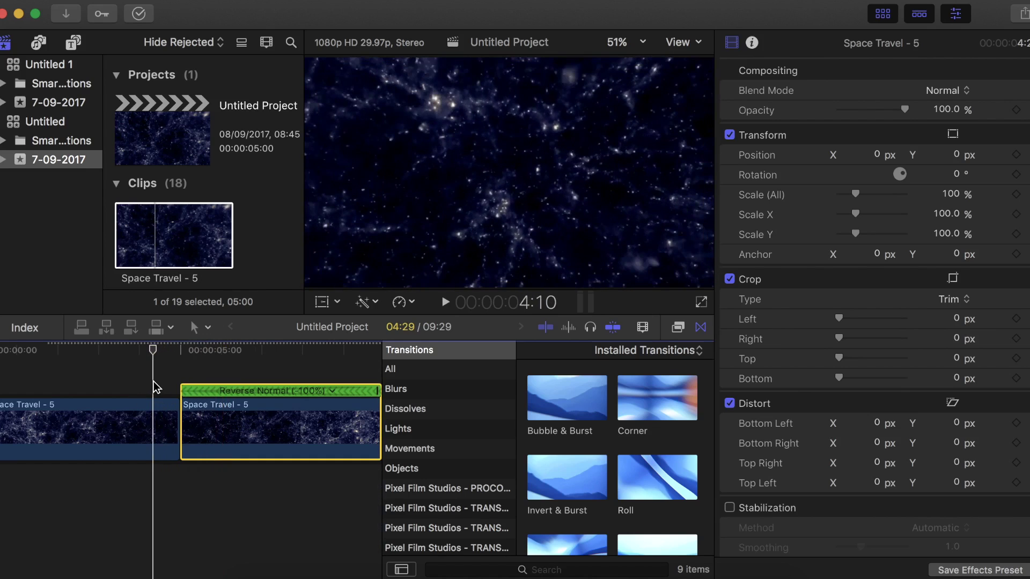
key("space")
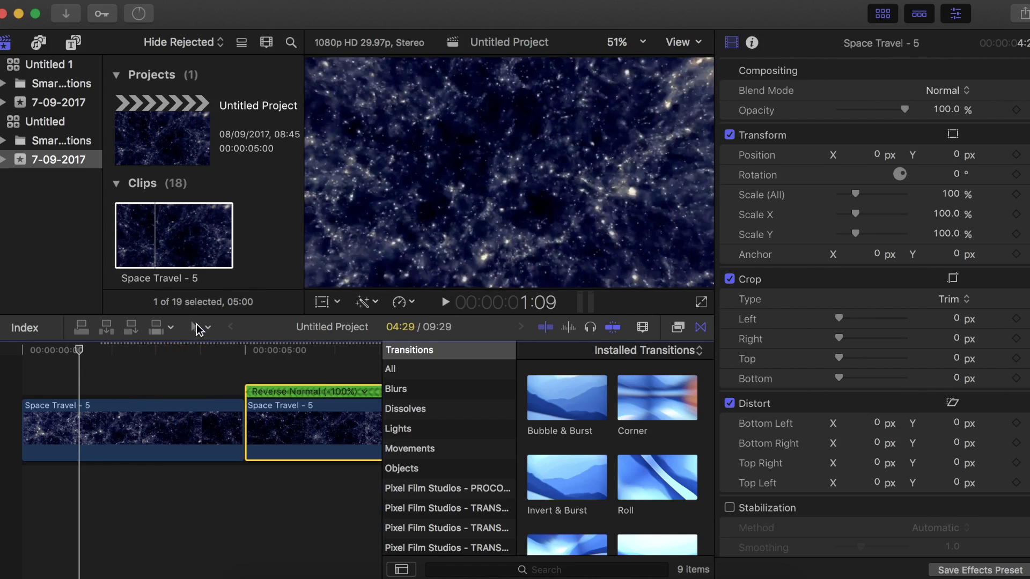
Step: Retime a middle range of the first Space Travel clip to 2x and preview it from the start
left_click(196, 326)
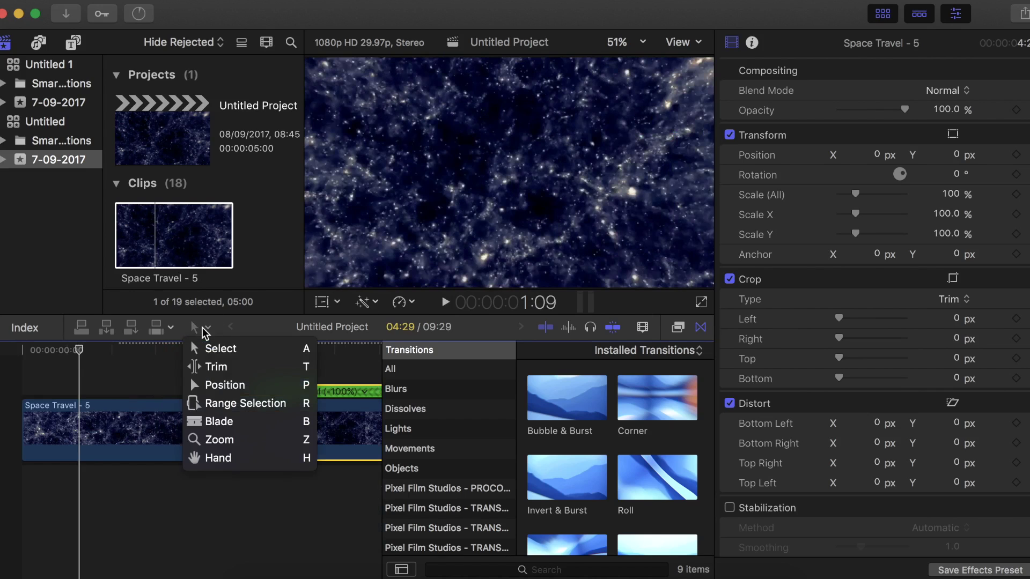
left_click(233, 406)
left_click_drag(83, 427, 202, 425)
left_click(408, 303)
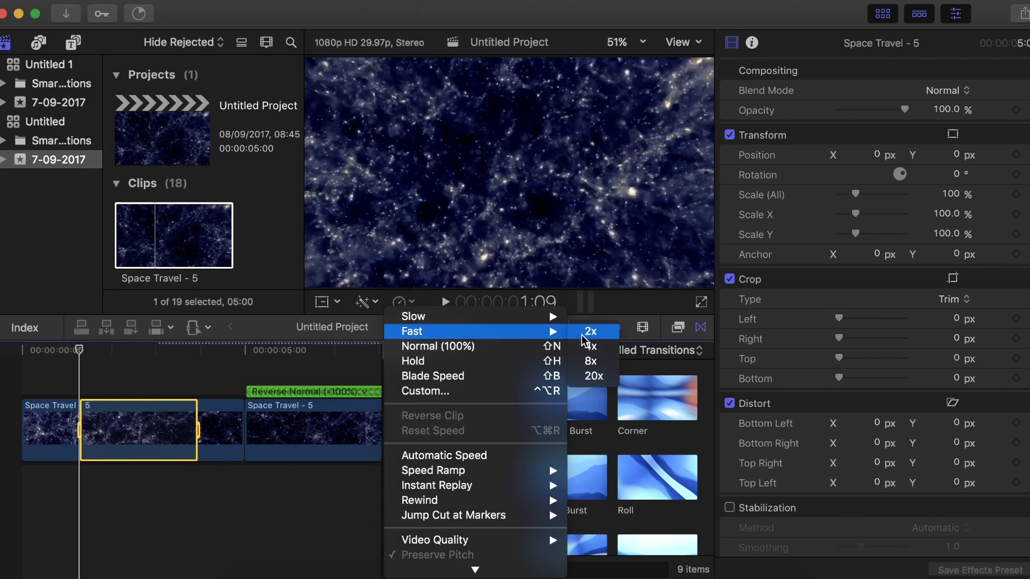
left_click(589, 333)
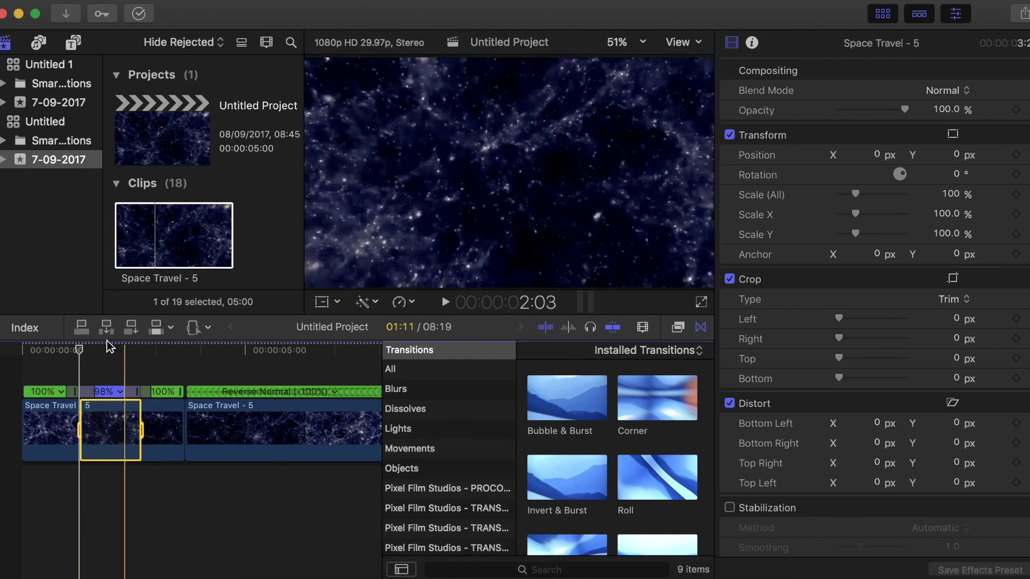
left_click_drag(79, 349, 12, 383)
key("space")
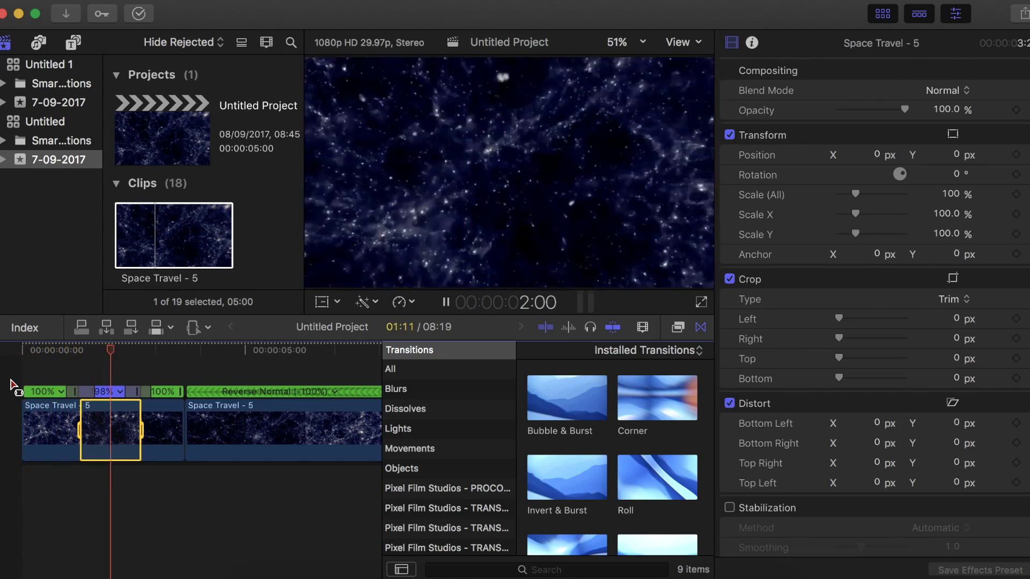
key("space")
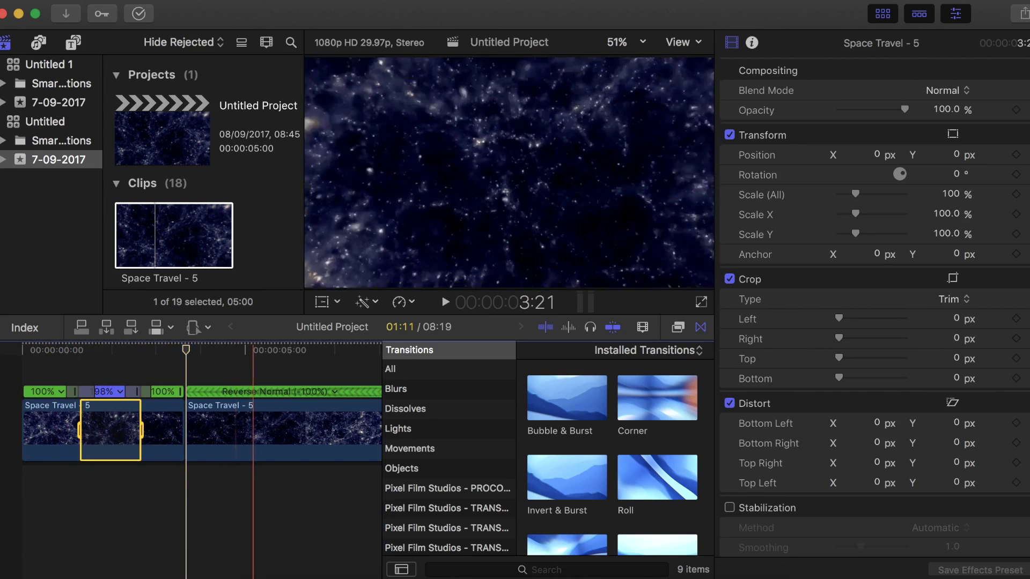
mouse_move(271, 566)
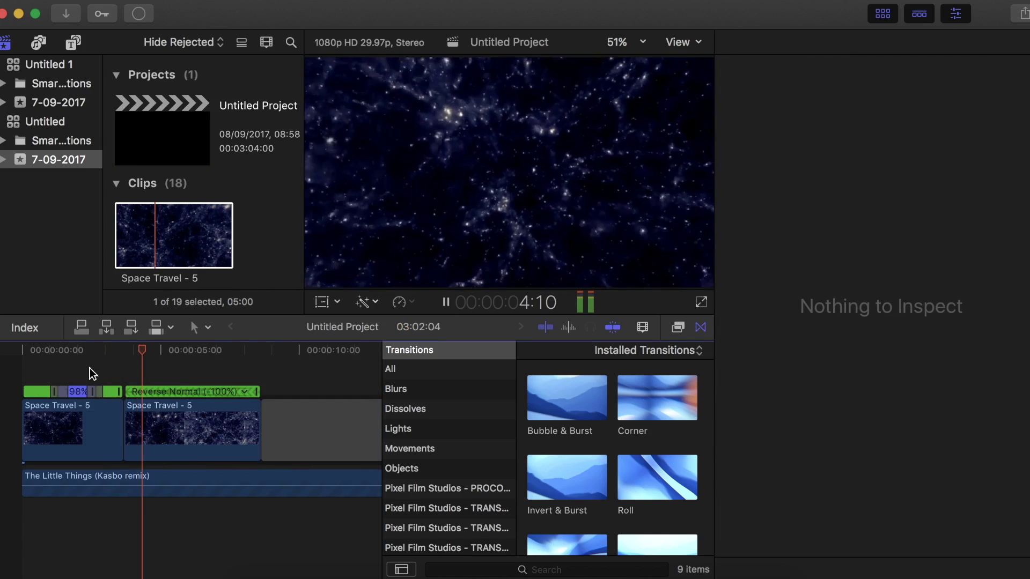
Step: Delete the trailing gap and connect the Spring_Editing_Greenscreens light-leak clip above the Space Travel clips
key("space")
left_click(313, 421)
key("Delete")
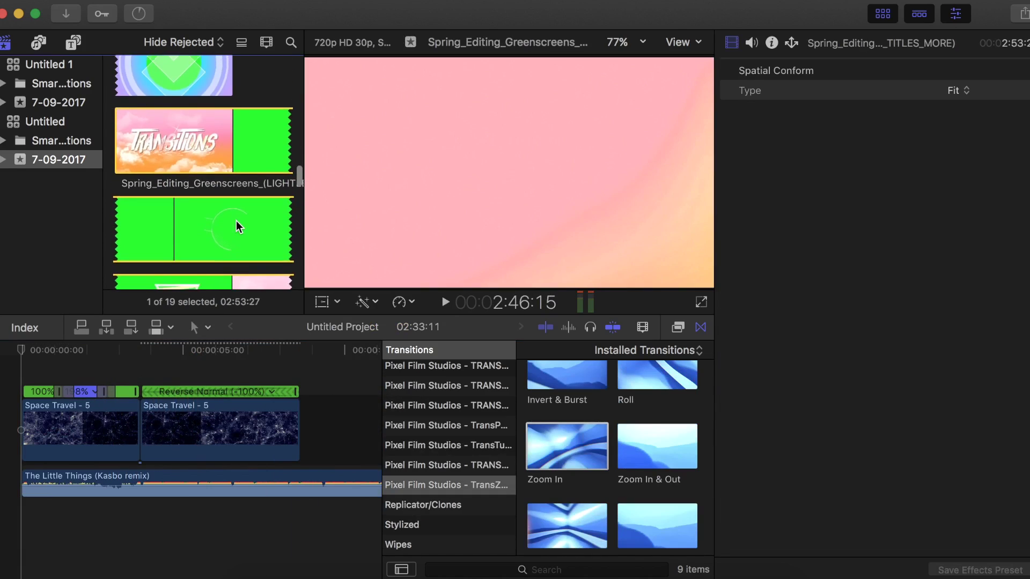
scroll(236, 221, "down", 2)
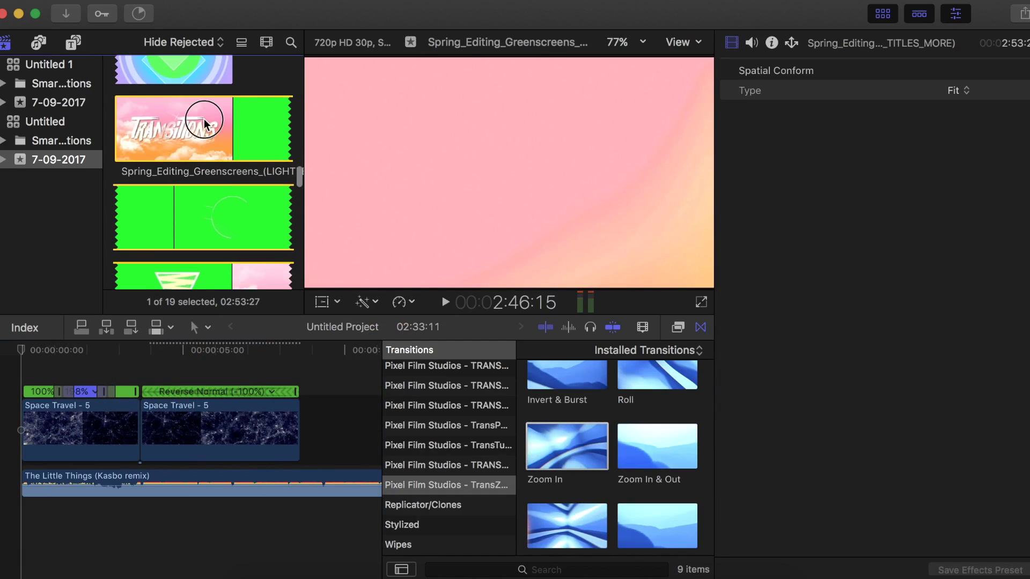
left_click_drag(72, 289, 24, 355)
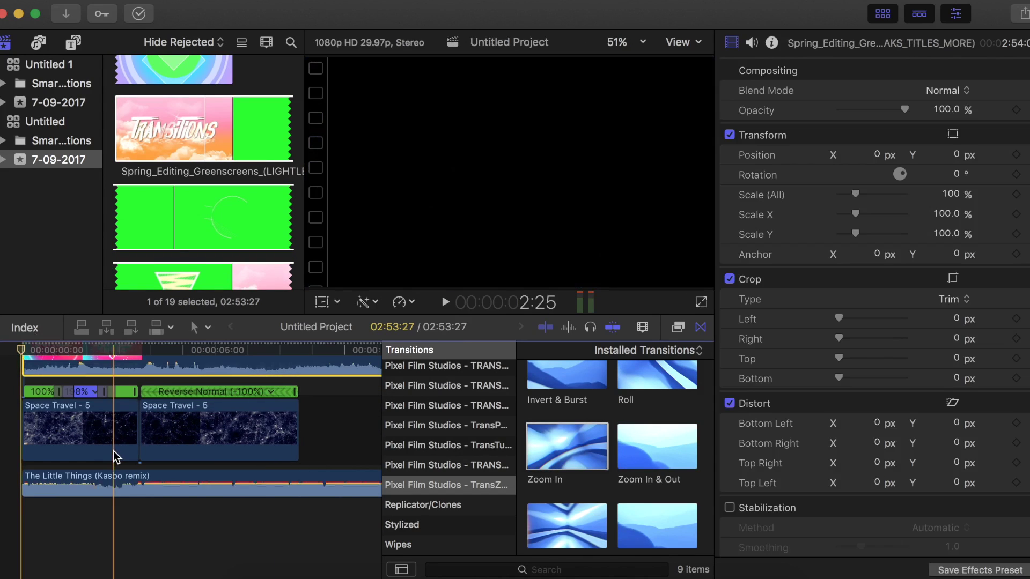
key("super+minus")
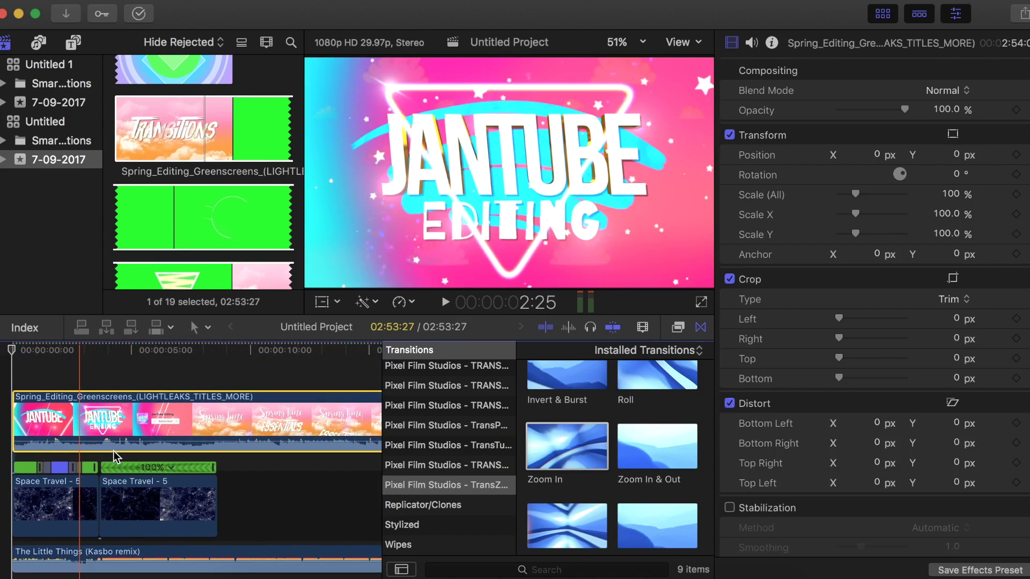
key("Home")
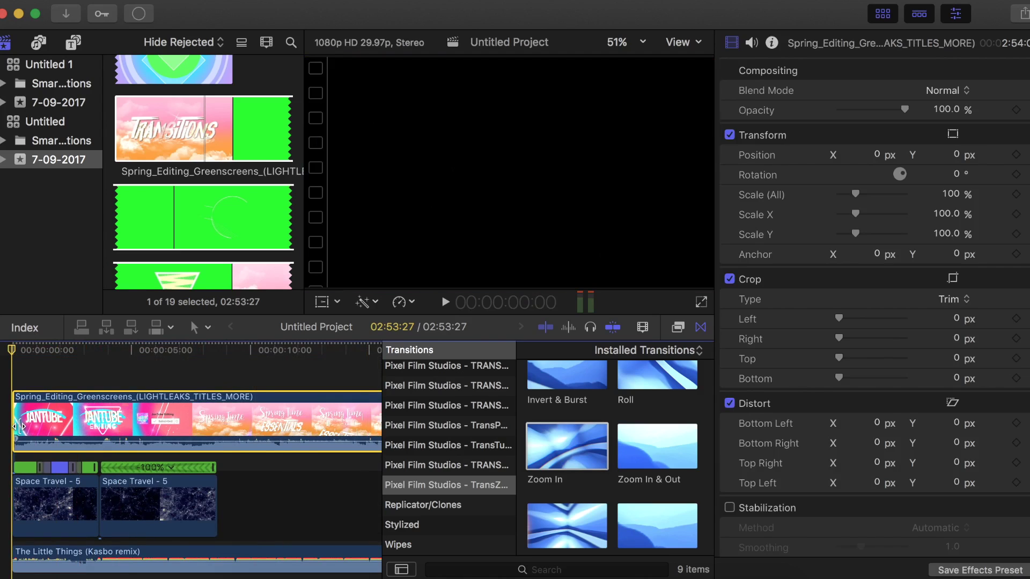
Step: Trim the light-leak clip's start so it begins on the pink frame, then select it
left_click_drag(16, 401, 354, 416)
left_click_drag(218, 407, 321, 417)
key("super+minus")
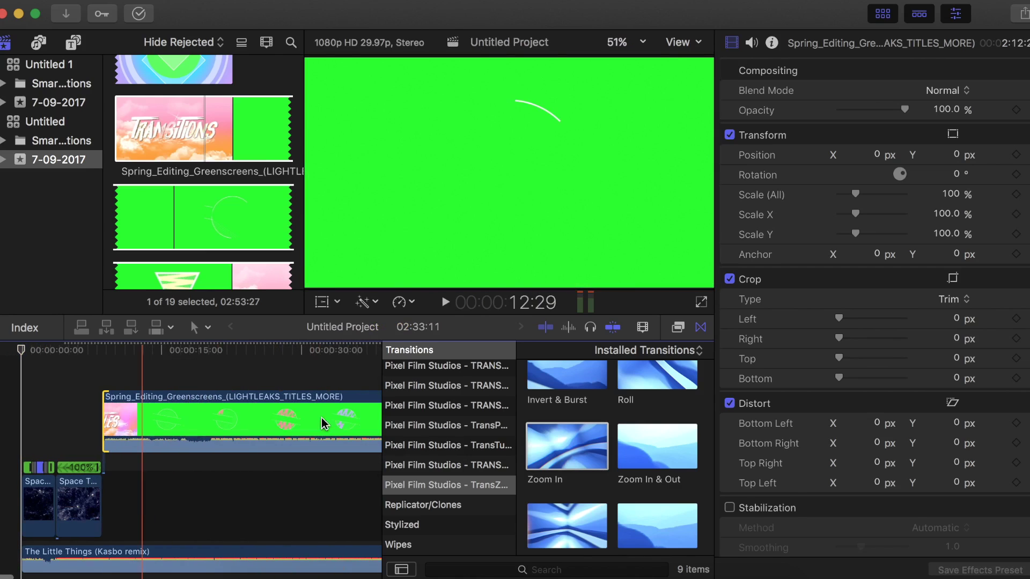
left_click_drag(124, 401, 32, 405)
key("super+equal")
left_click_drag(180, 397, 177, 401)
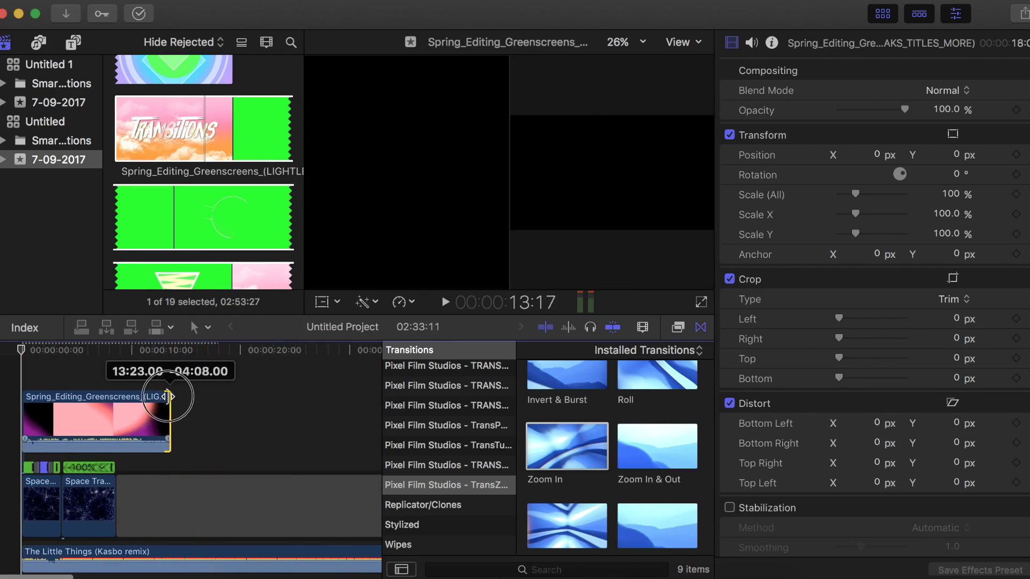
mouse_move(58, 362)
left_mouse_down()
mouse_move(48, 350)
mouse_move(108, 359)
mouse_move(66, 367)
left_mouse_up()
key("super+equal")
key("super+equal")
left_click_drag(25, 407, 80, 412)
left_click(198, 402)
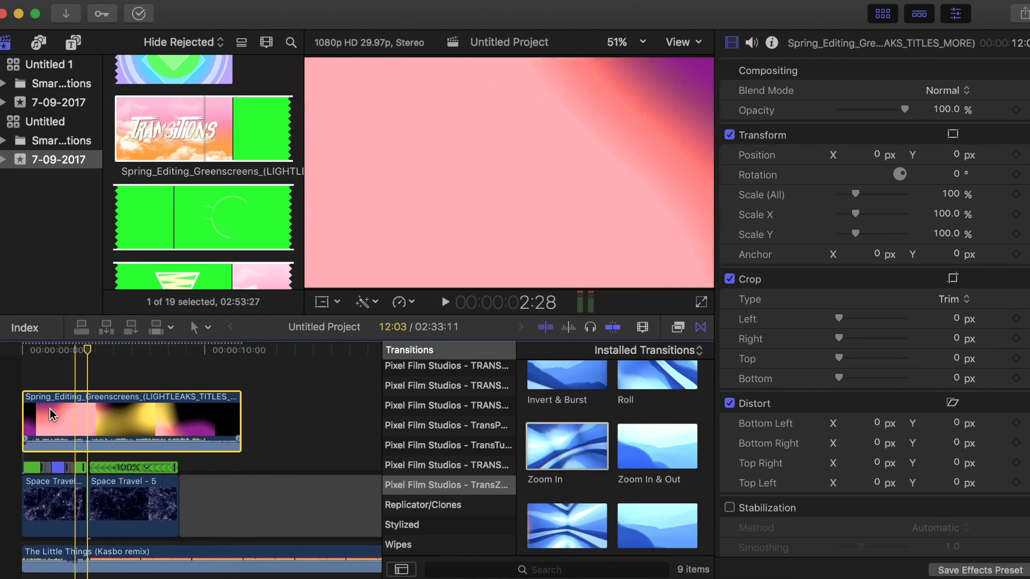
Step: Trim the light-leak clip's end to 08:19 and set its blend mode to Add
left_click_drag(239, 414, 178, 414)
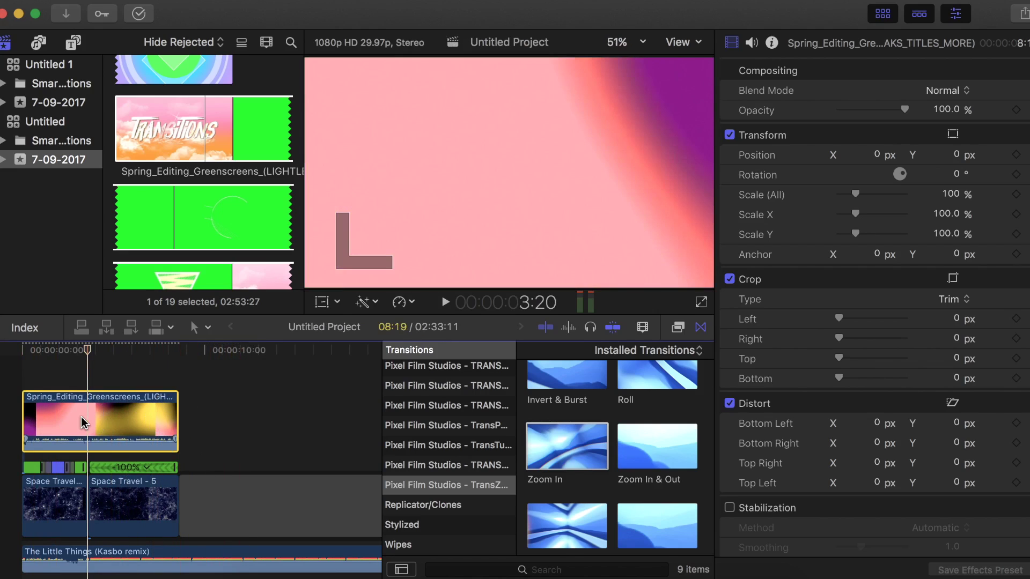
left_click(957, 91)
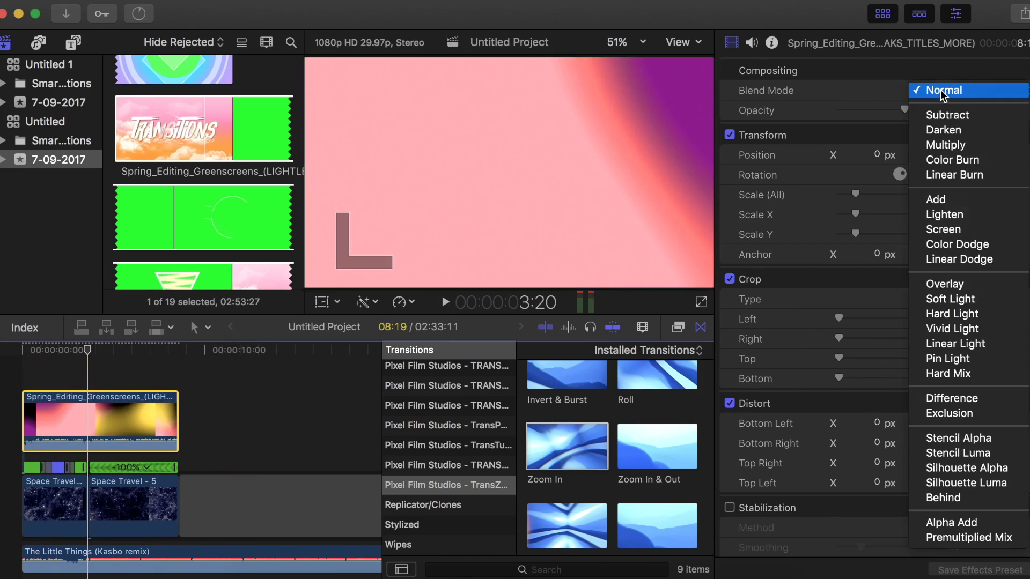
left_click(945, 129)
left_click(935, 86)
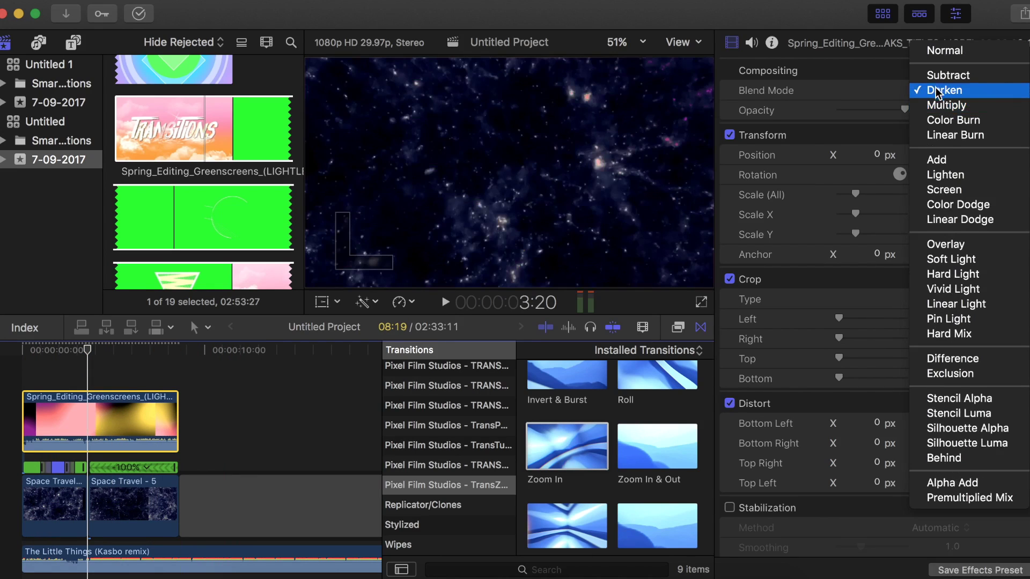
left_click(946, 159)
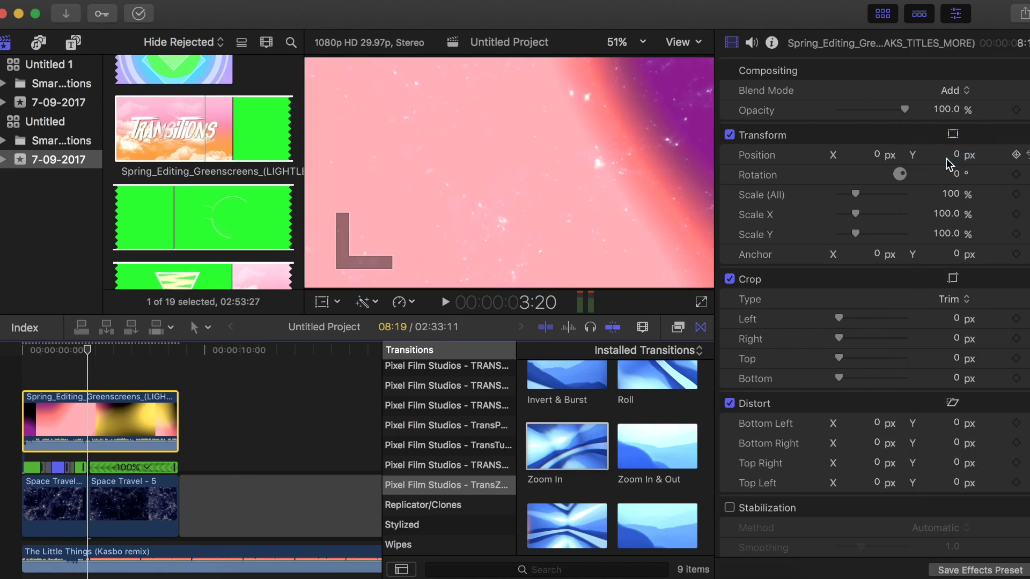
Step: Preview the blended overlay and lower its opacity to 65.3%
left_click_drag(86, 354, 49, 372)
left_click(57, 368)
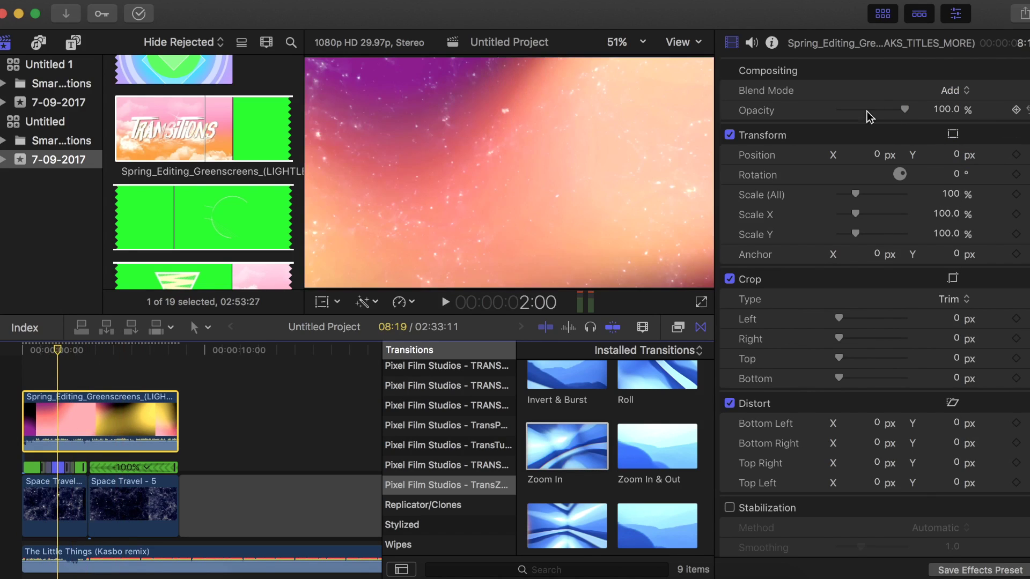
left_click_drag(890, 111, 880, 111)
left_click(408, 1)
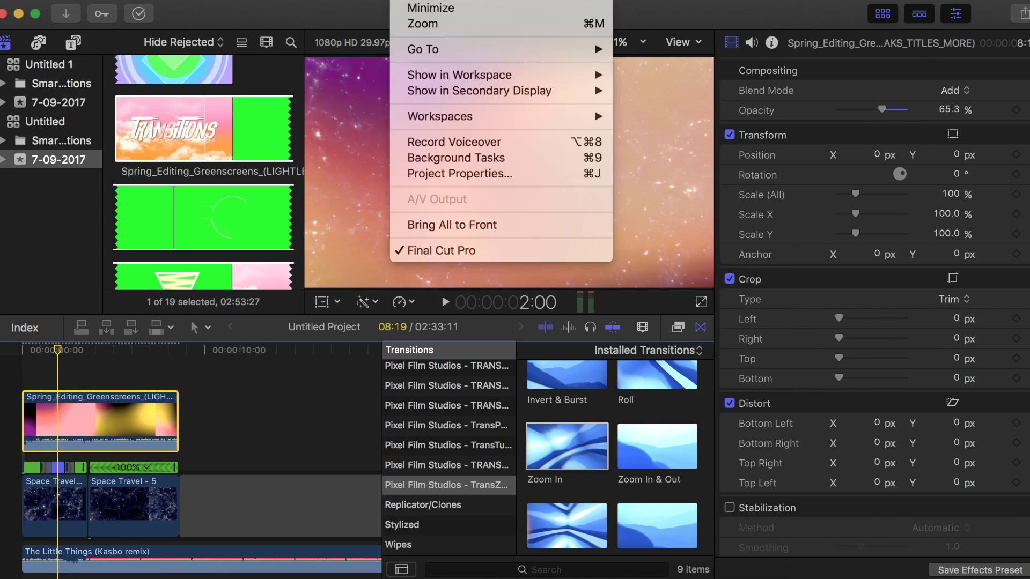
Step: Shift the light-leak clip's midtones on the Color Board to 57° at -13%
mouse_move(440, 52)
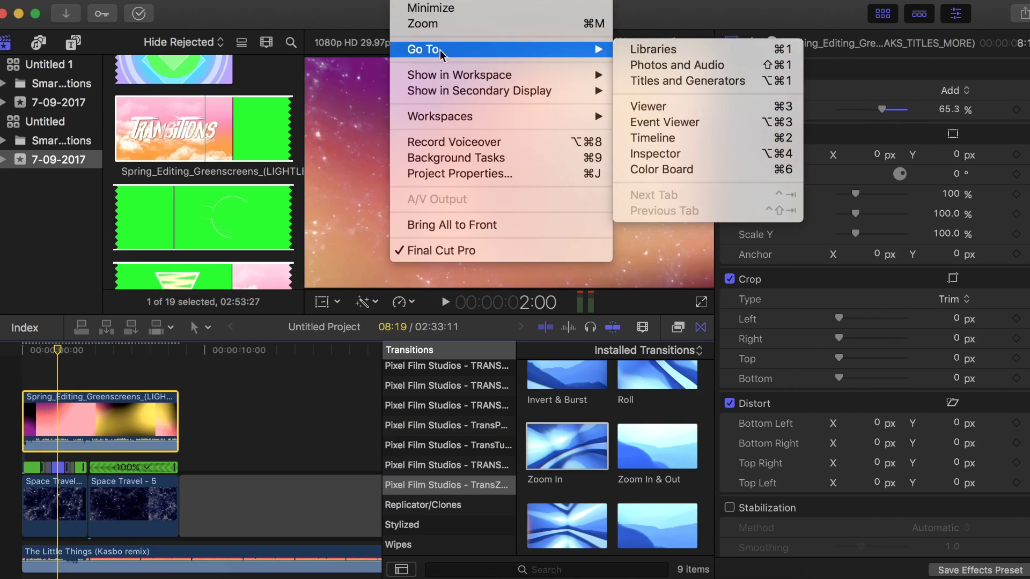
left_click(693, 170)
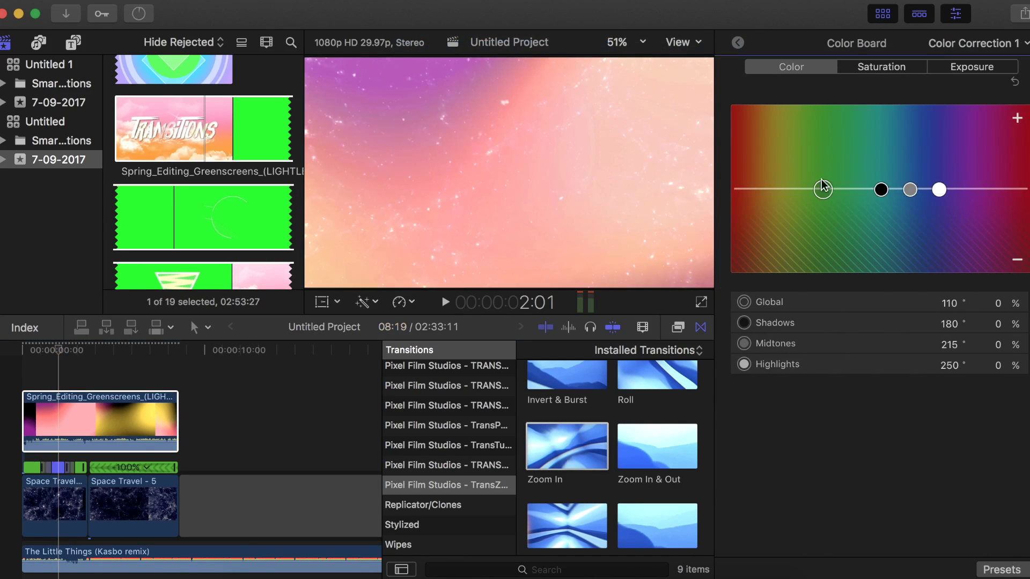
left_click_drag(910, 190, 873, 152)
left_click_drag(785, 230, 780, 201)
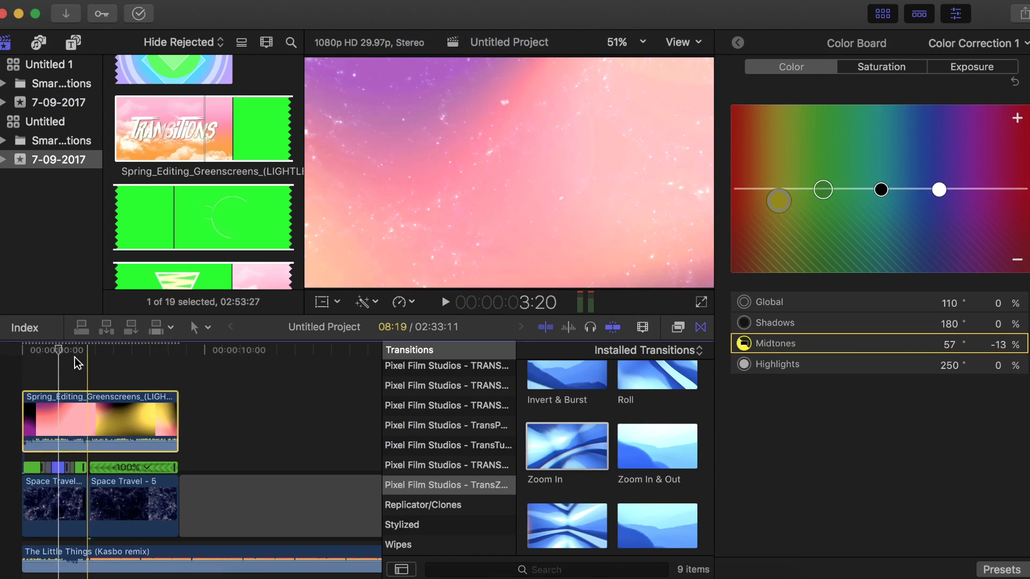
Step: Return to the project start and select the light-leak clip plus both Space Travel clips
key("Home")
key("super+equal")
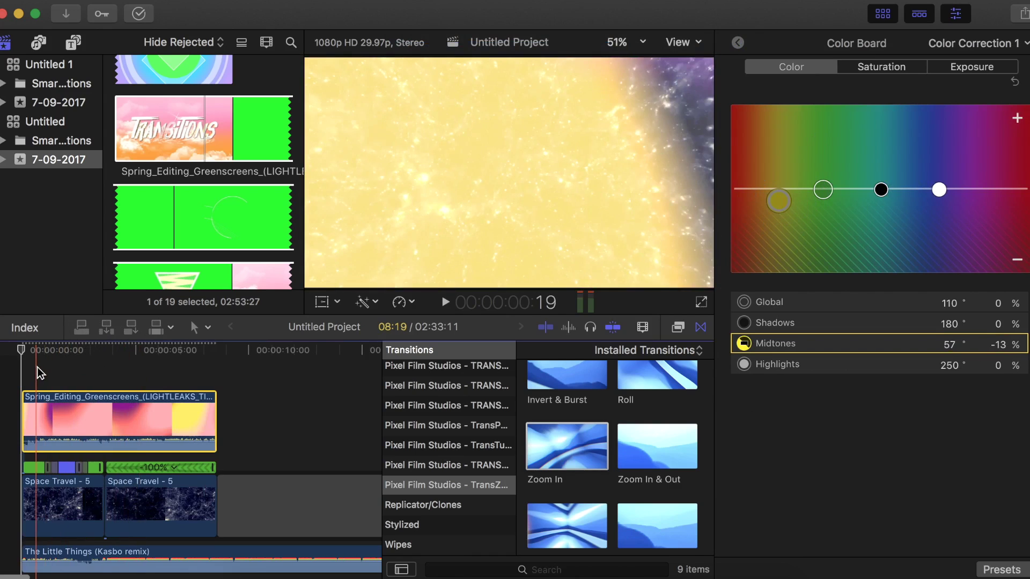
left_click(41, 418)
left_click(59, 468, "super")
left_click(121, 503, "super")
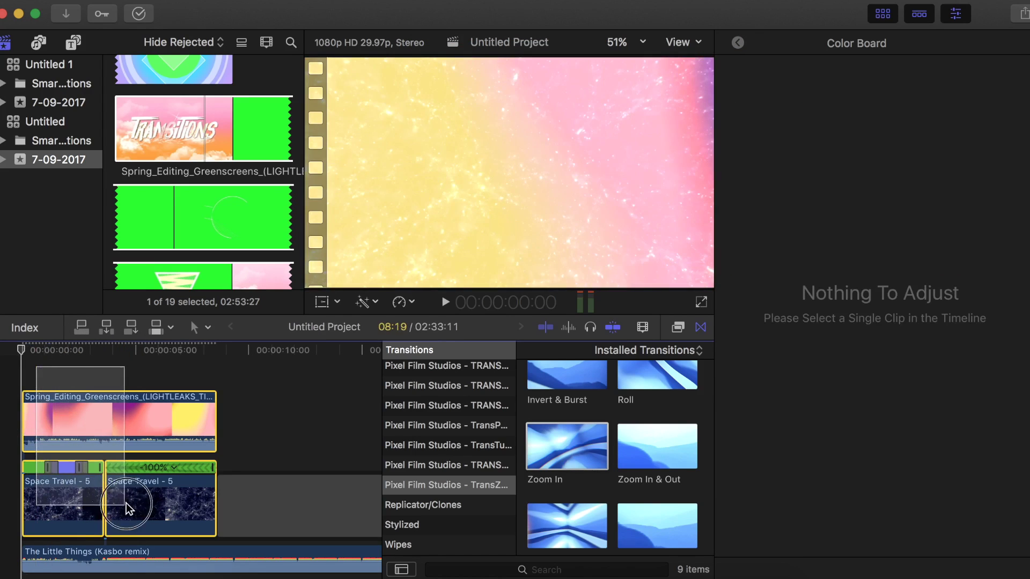
Step: Combine the three selected clips into compound clip Untitled Project Clip 1 and delete the trailing gap
right_click(175, 427)
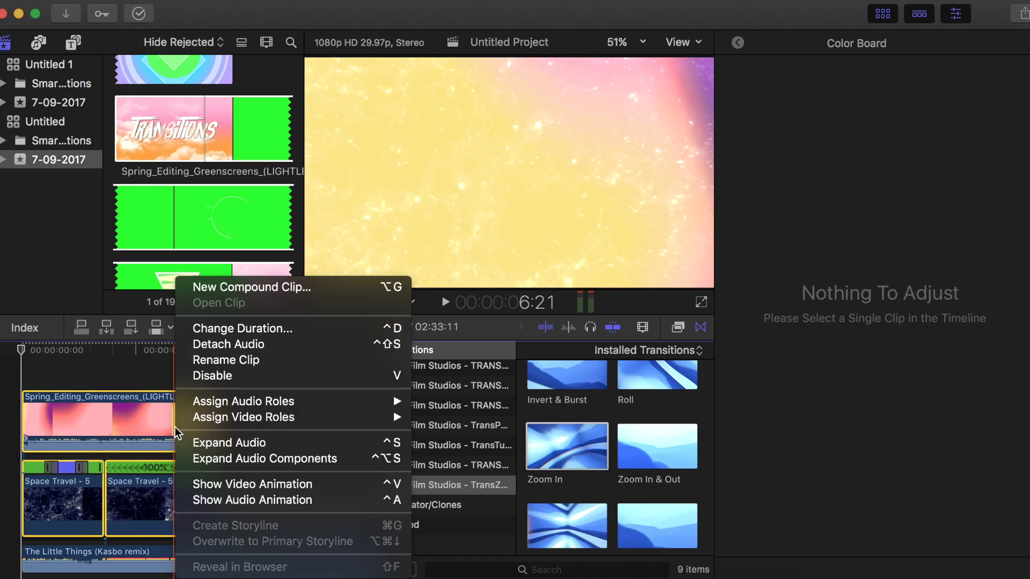
left_click(247, 288)
left_click(746, 106)
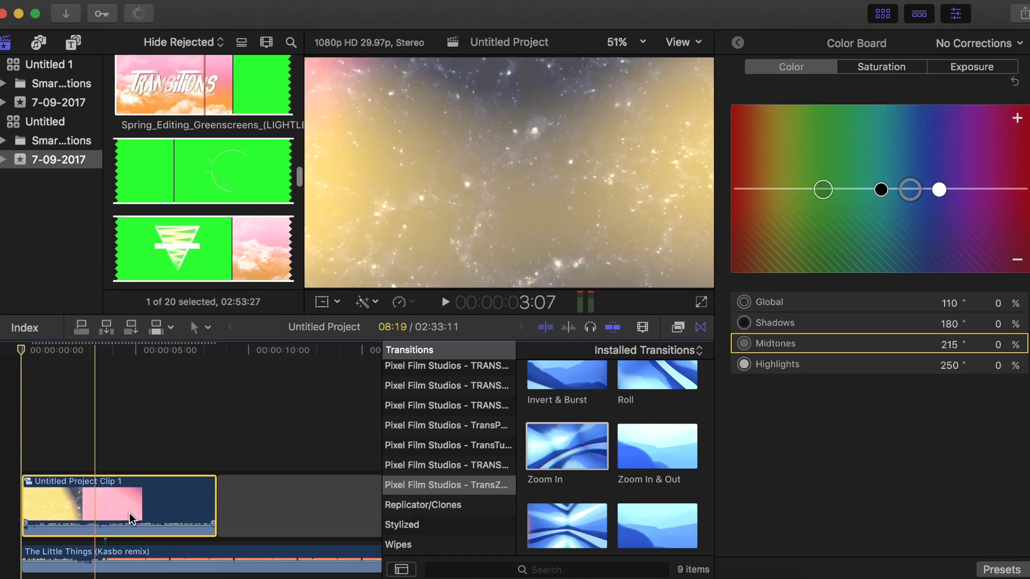
left_click(253, 498)
key("Delete")
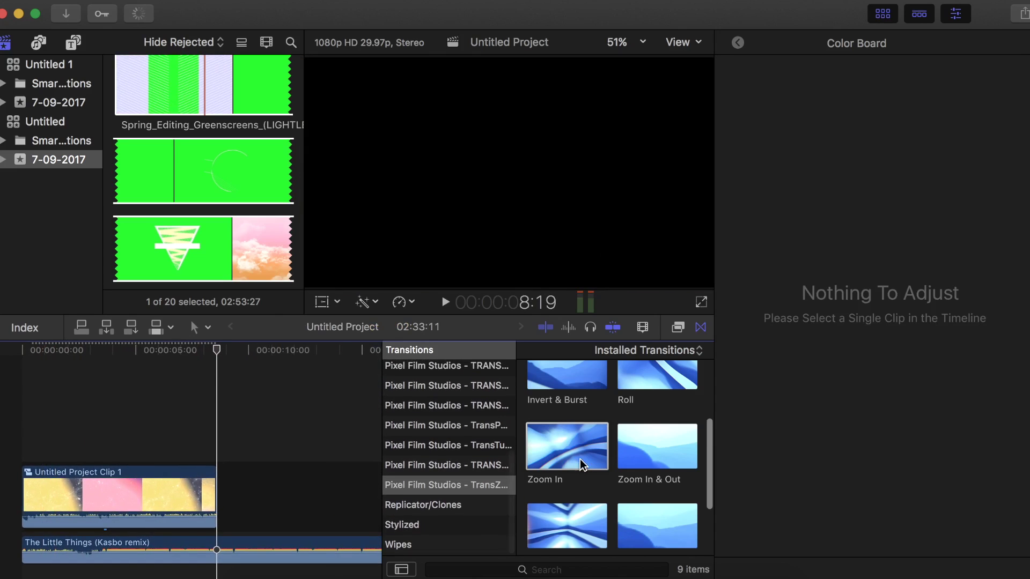
Step: Apply the Pixel Film Studios TransZoom Zoom In transition to the compound clip's start
scroll(568, 429, "down", 3)
key("Home")
key("super+equal")
scroll(544, 401, "up", 2)
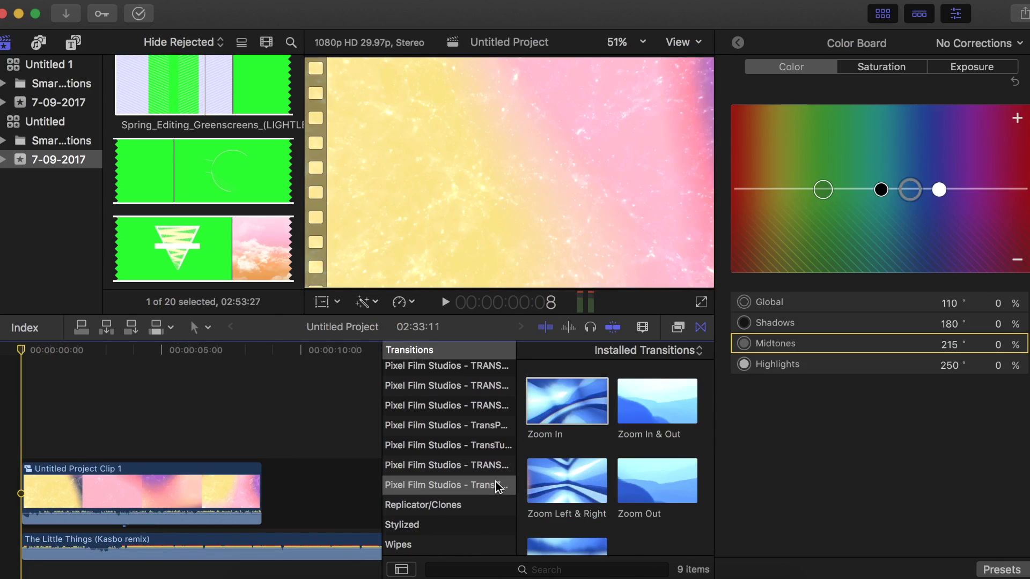
left_click(450, 490)
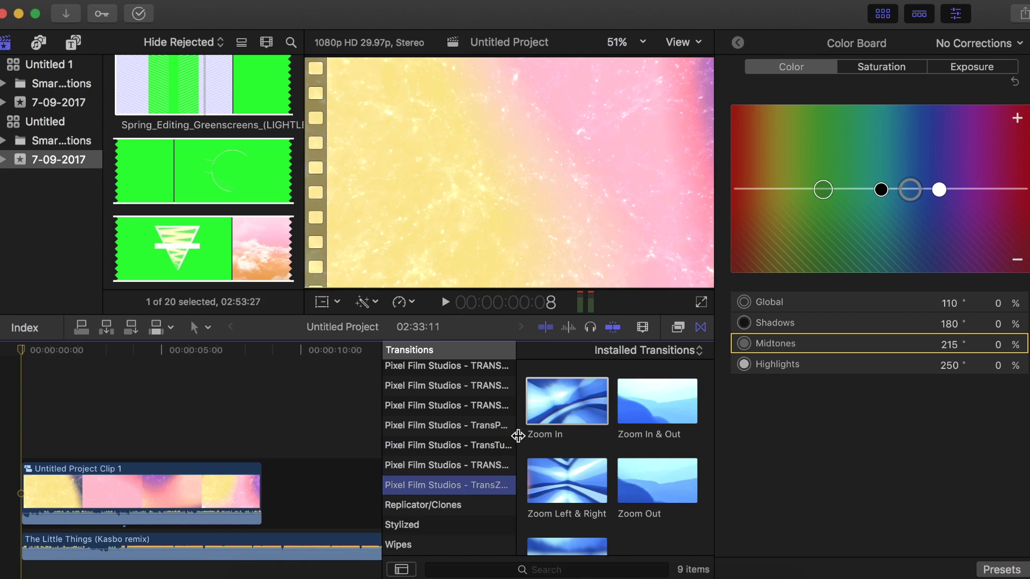
scroll(558, 376, "down", 2)
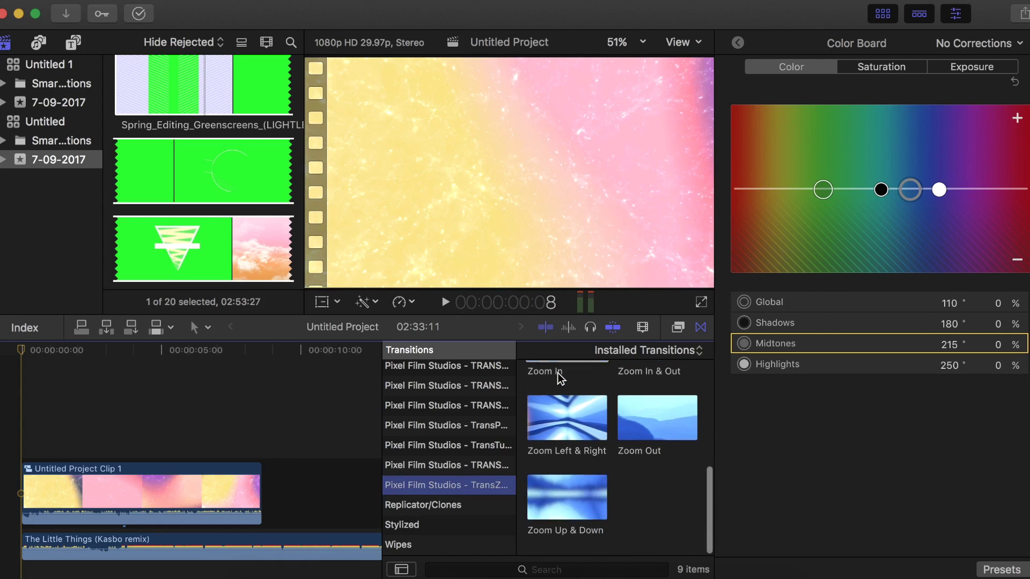
scroll(558, 374, "up", 2)
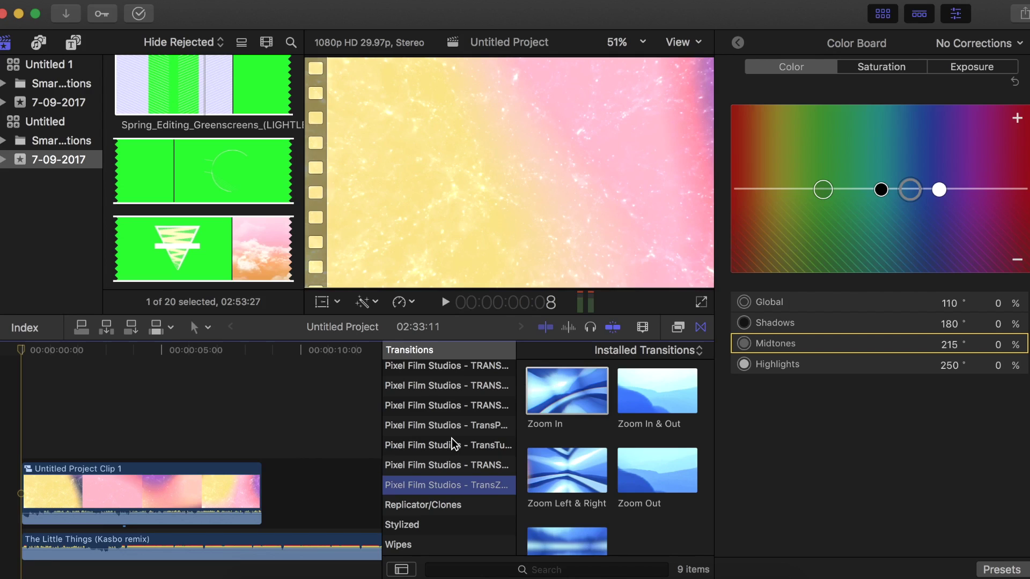
scroll(587, 462, "down", 2)
scroll(588, 461, "up", 4)
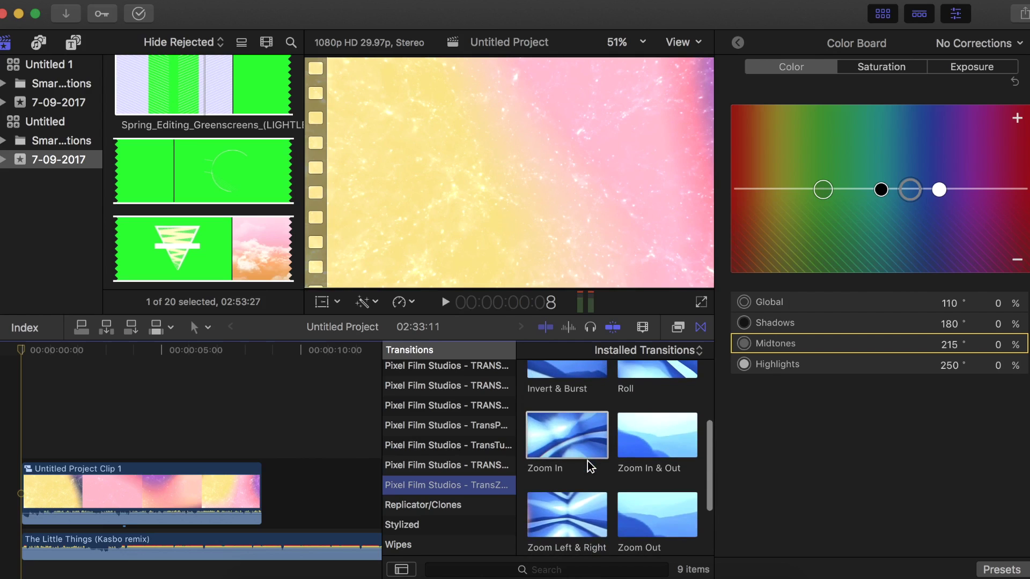
left_click(570, 436)
left_click(85, 470)
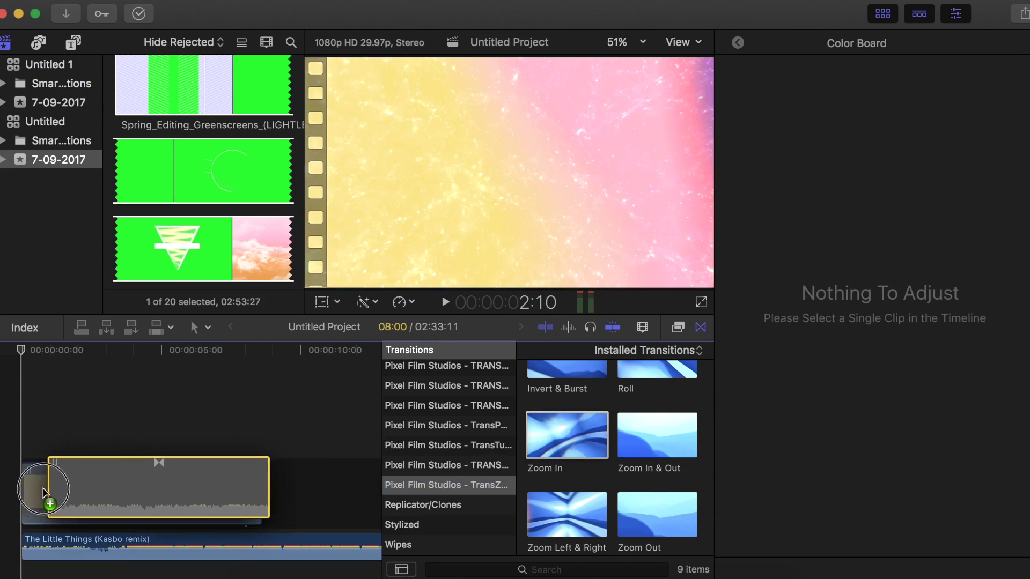
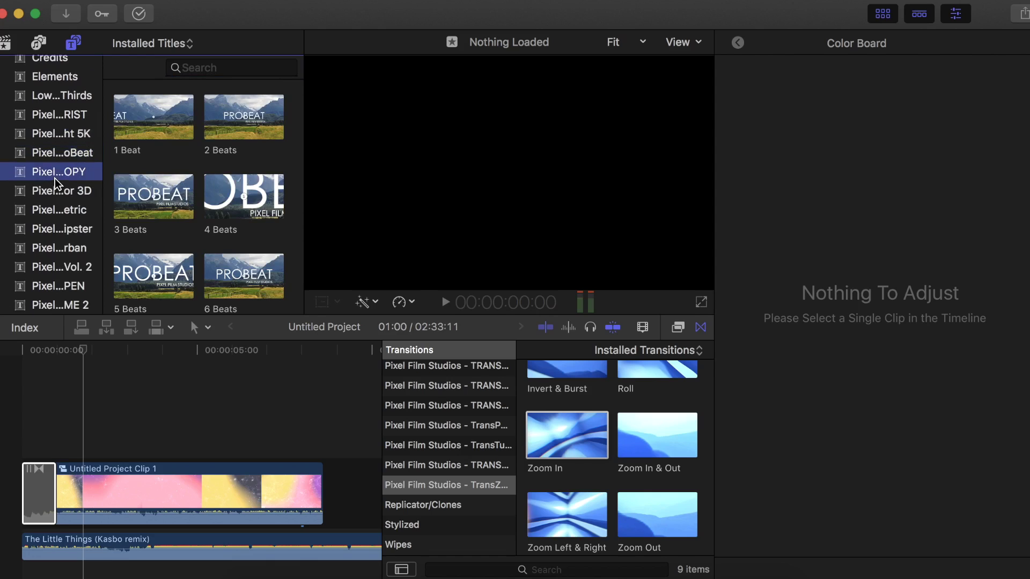
Step: Browse the Pixel Film Studios title packs, comparing the Hipsters intro presets with a neighbouring pack
left_click(58, 191)
scroll(58, 185, "down", 3)
left_click(56, 171)
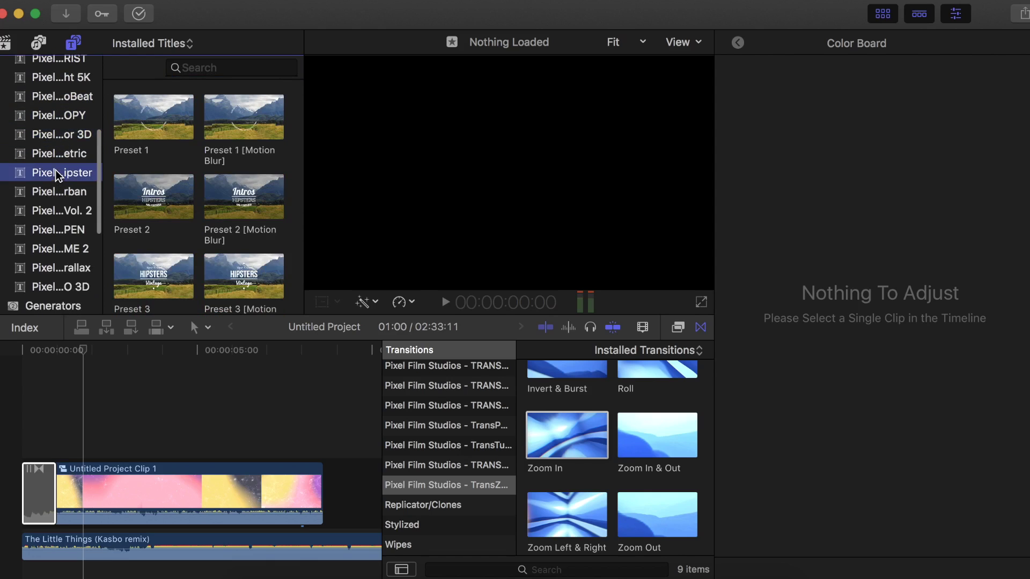
left_click(59, 161)
left_click(68, 173)
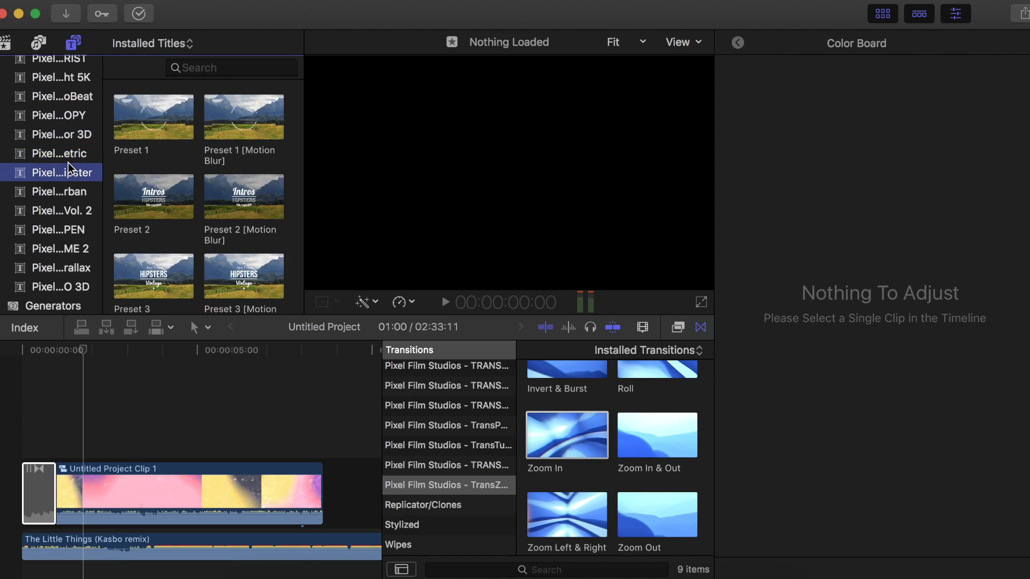
Step: Skim the pack with Abstract Bars and Cut Away, then return to the library's event clips
left_click(62, 198)
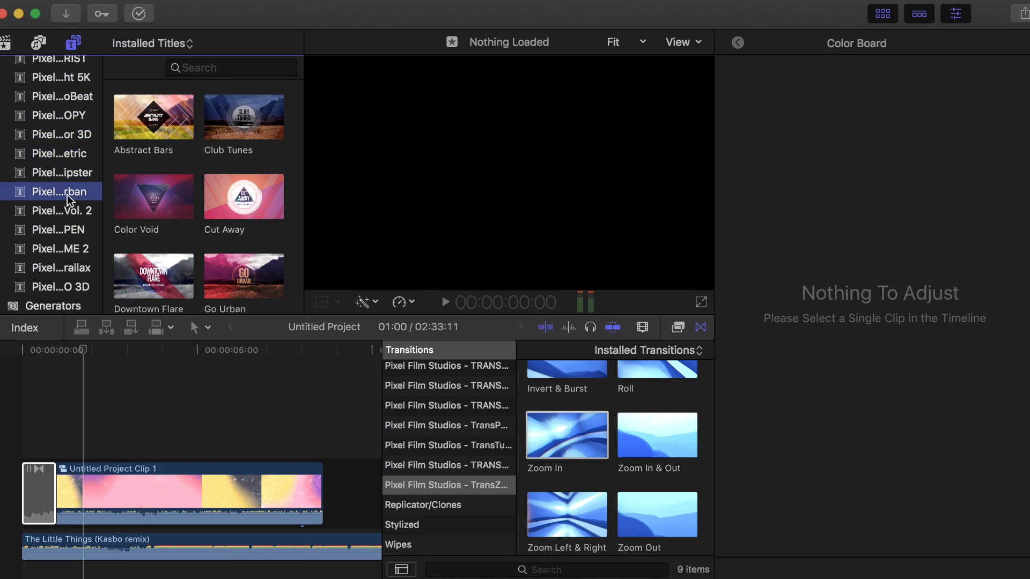
scroll(172, 181, "down", 1)
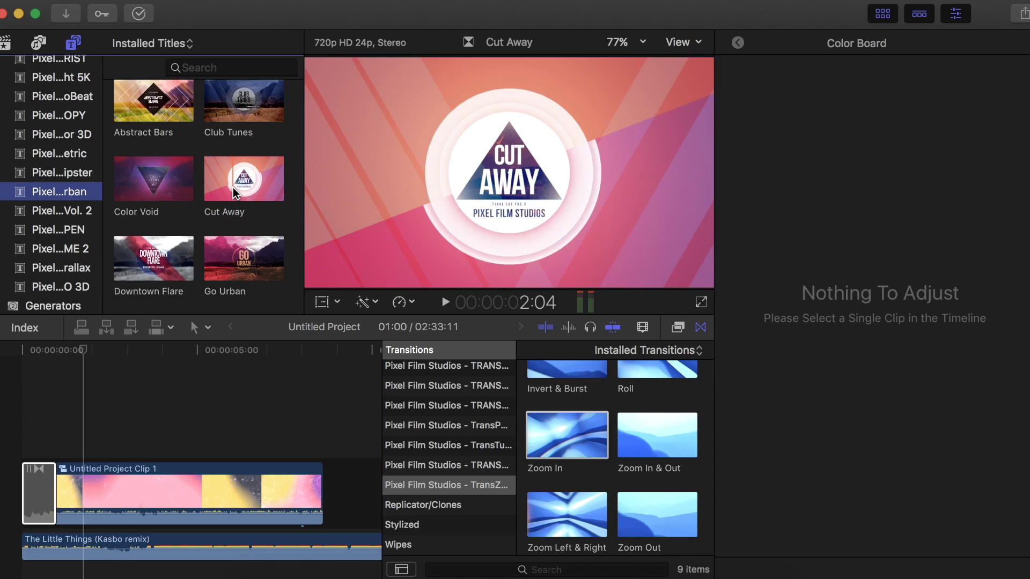
scroll(152, 244, "up", 1)
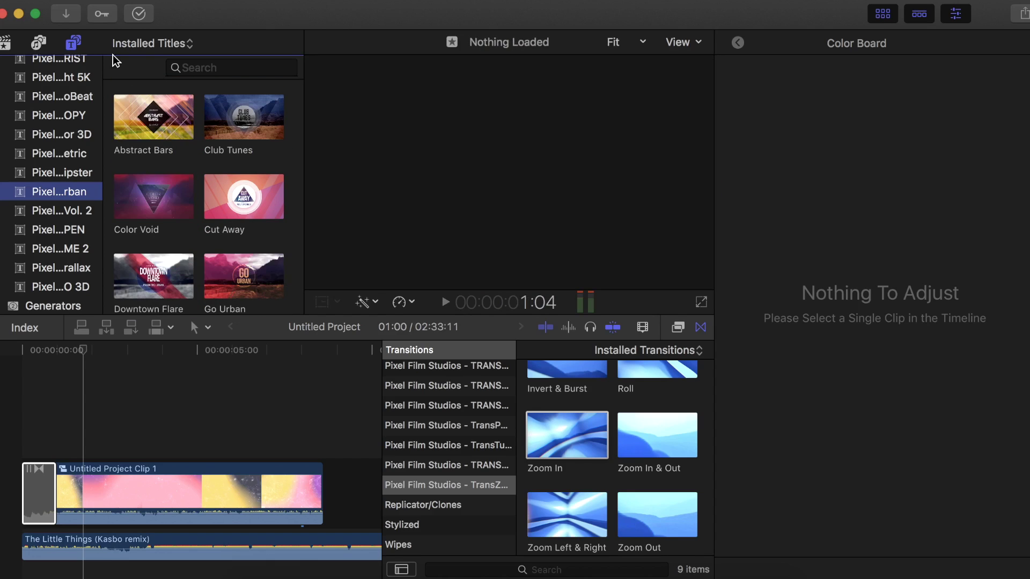
left_click(5, 47)
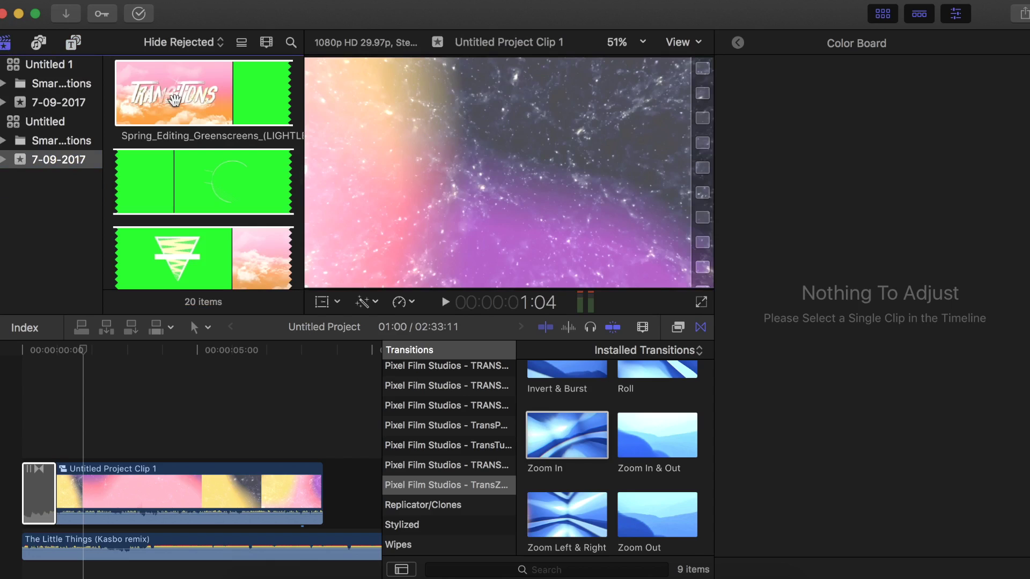
Step: Preview the Transitions green-screen clip and the 4_PFS_Inspired_Title_Templates clip
left_click(175, 100)
scroll(175, 100, "down", 5)
scroll(175, 100, "up", 3)
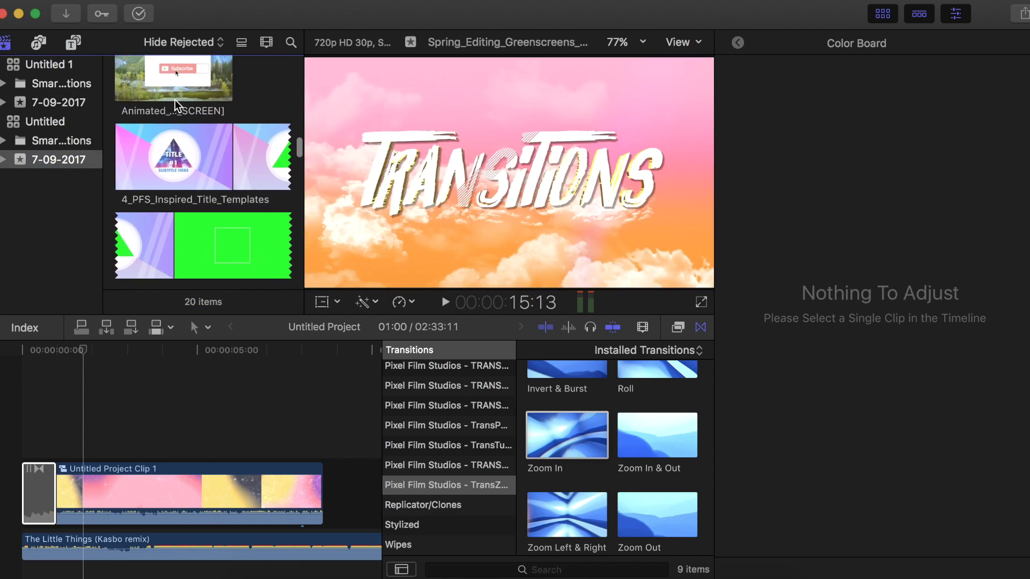
scroll(174, 100, "up", 2)
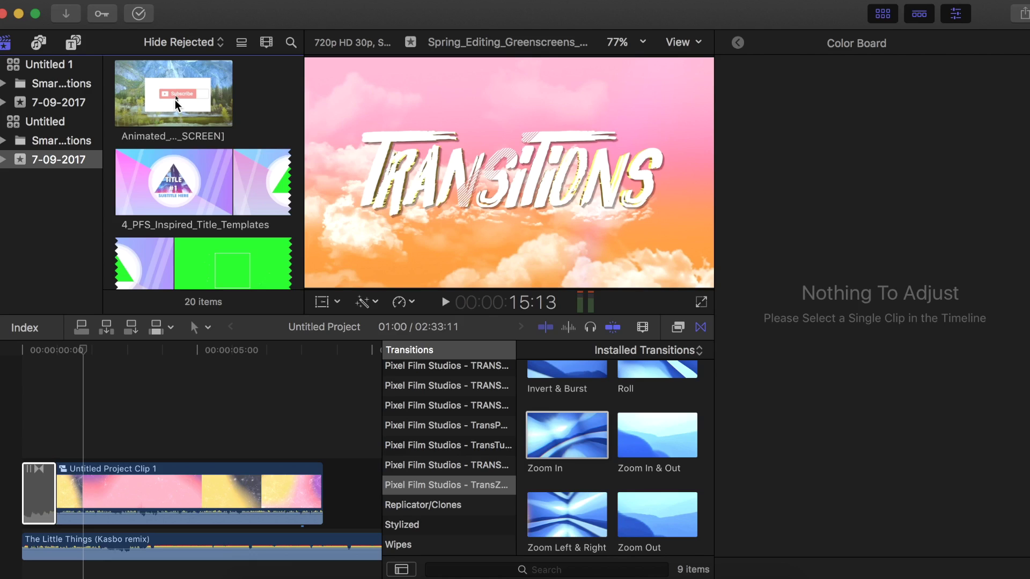
left_click(210, 176)
scroll(210, 176, "down", 5)
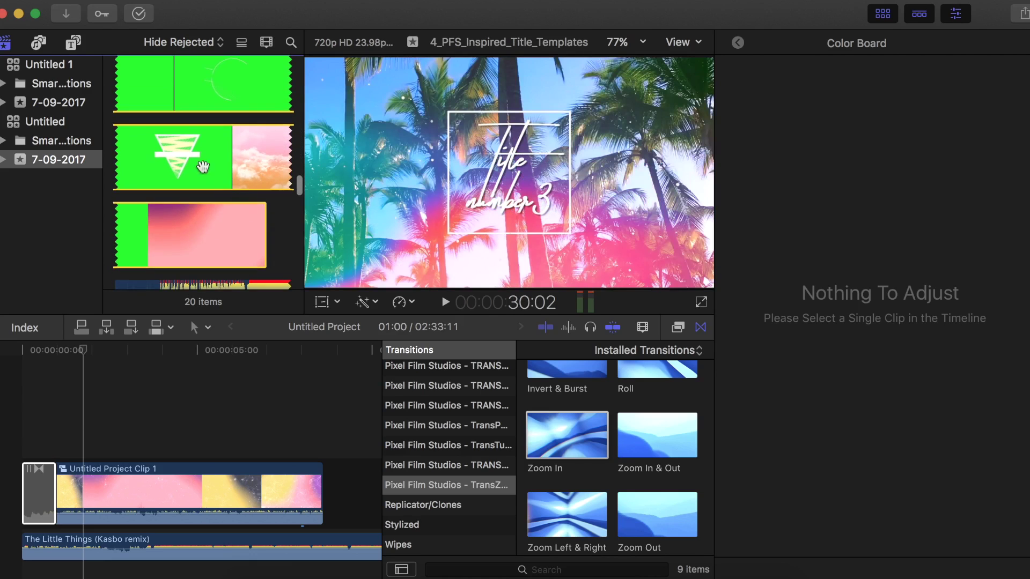
Step: Preview another green-screen overlay clip, glance at the installed titles, and return to the library clips
left_click(196, 160)
scroll(197, 159, "down", 4)
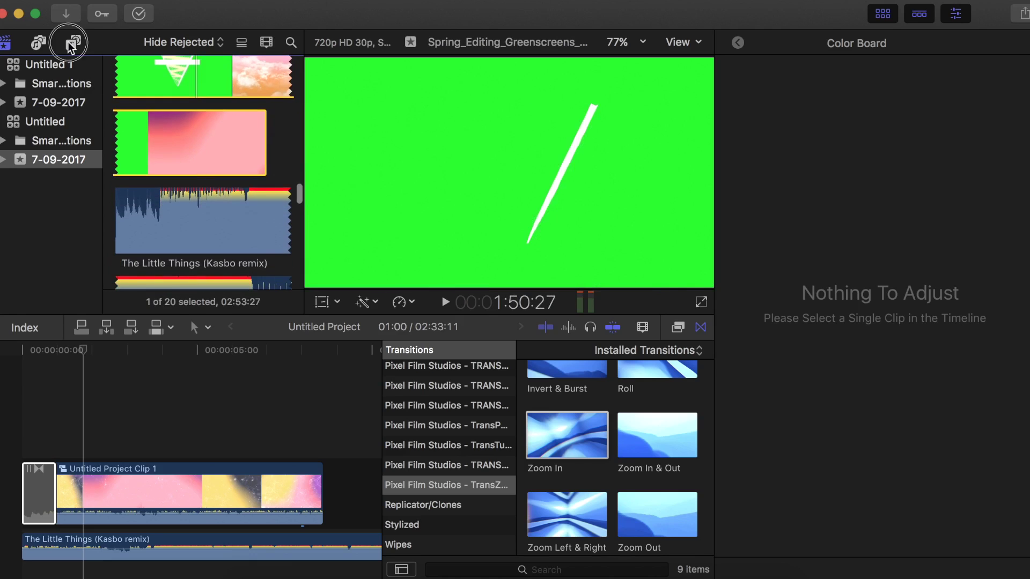
left_click(73, 43)
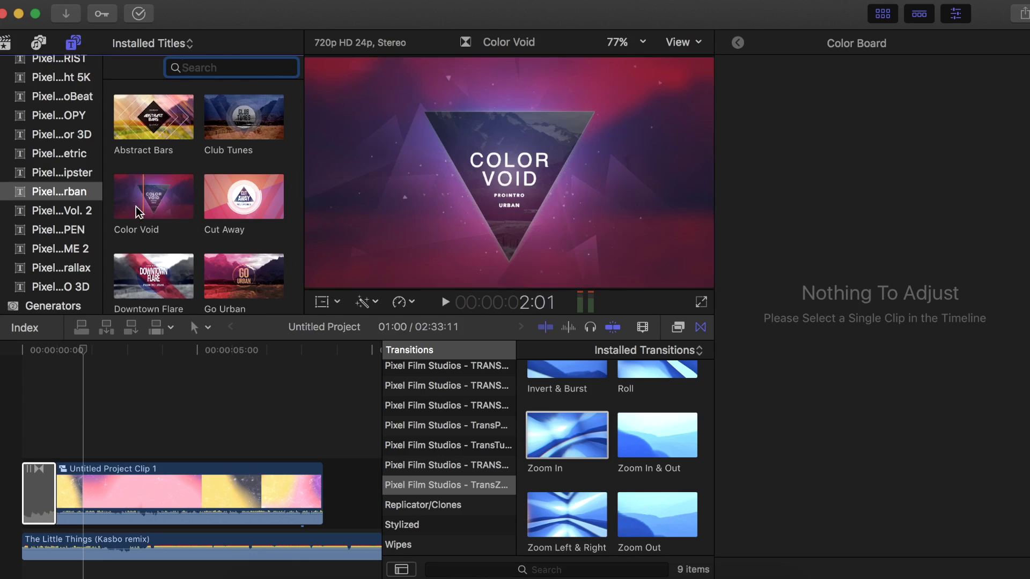
left_click(5, 42)
Step: Connect the Hipster Editing Pack clip above Clip 1 at the project start and trim 16:27 off its opening
left_click_drag(158, 132, 64, 422)
key("shift+z")
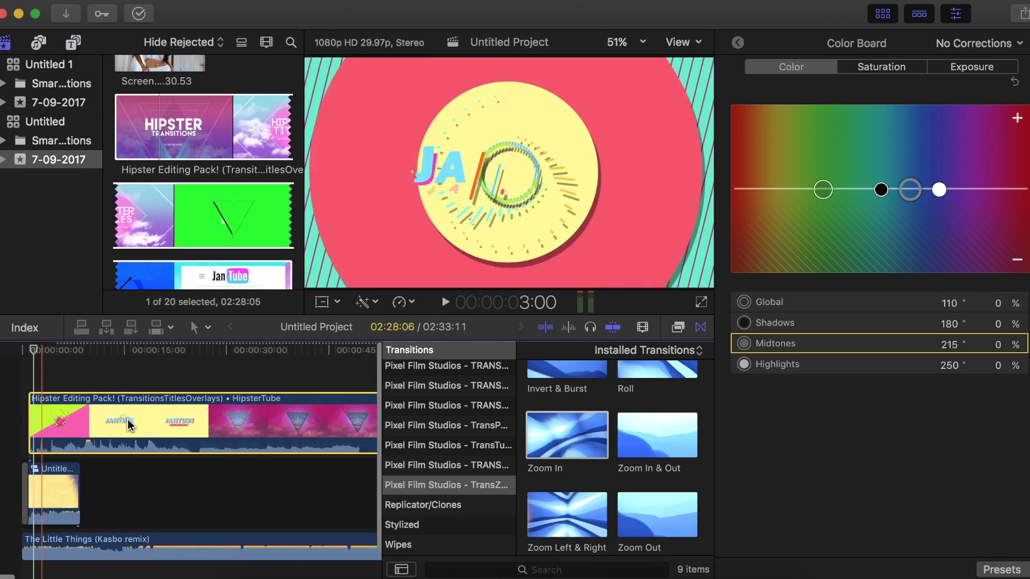
left_click(273, 391)
left_click_drag(273, 390, 17, 414)
left_click_drag(236, 352, 139, 358)
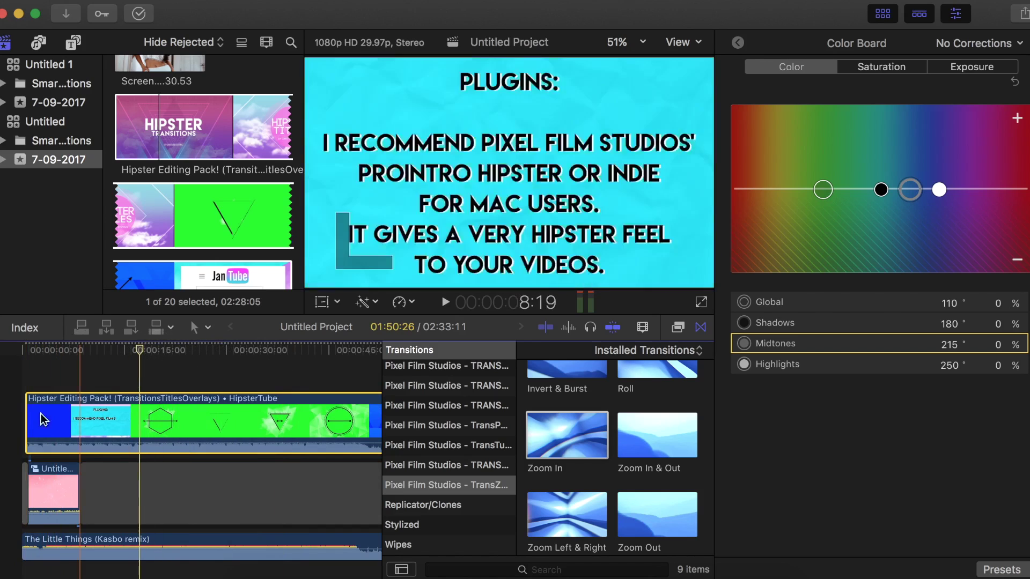
left_click_drag(29, 400, 143, 406)
left_click_drag(140, 349, 208, 368)
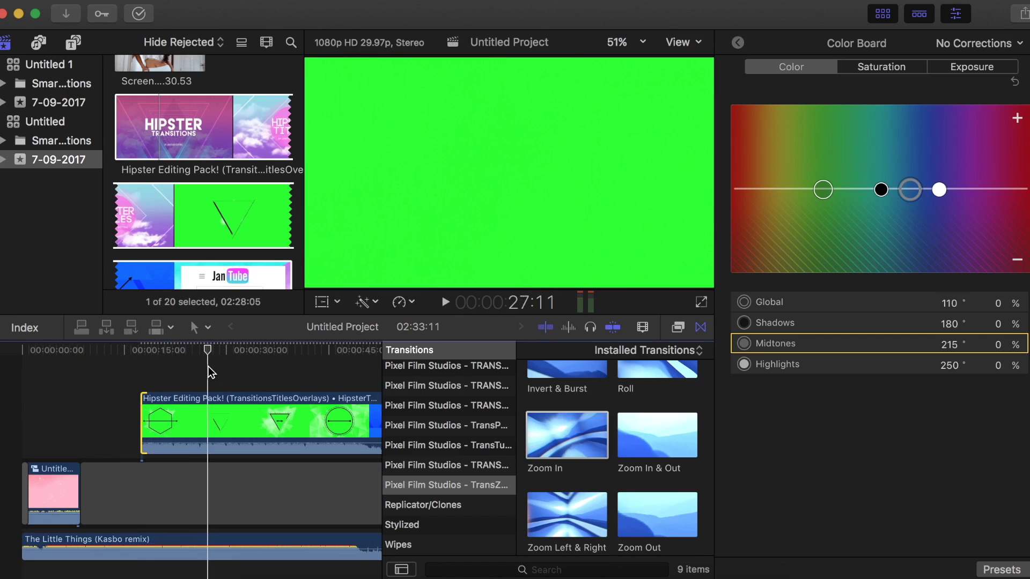
Step: Blade the overlay at the playhead, delete the right part, and close the gap at the project start
left_click(214, 424)
left_click(248, 425)
key("BackSpace")
key("super+equal")
left_click_drag(250, 426, 99, 435)
left_click(130, 471)
key("BackSpace")
Step: Range-select the middle of the overlay and retime it to Fast 2x
key("super+equal")
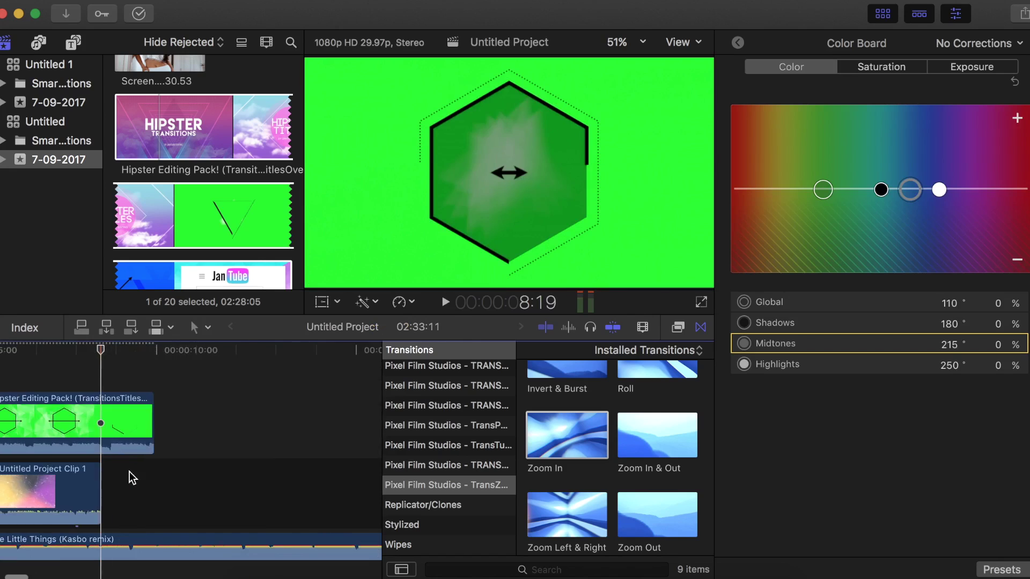
left_click(153, 481)
left_click_drag(170, 350, 114, 379)
left_click(202, 329)
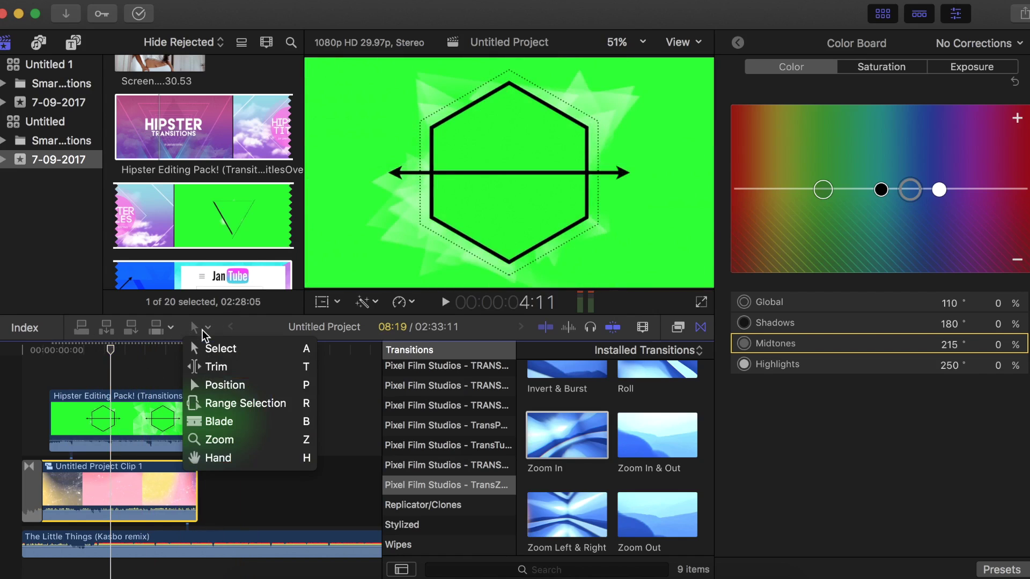
left_click(226, 402)
left_click_drag(111, 423, 183, 424)
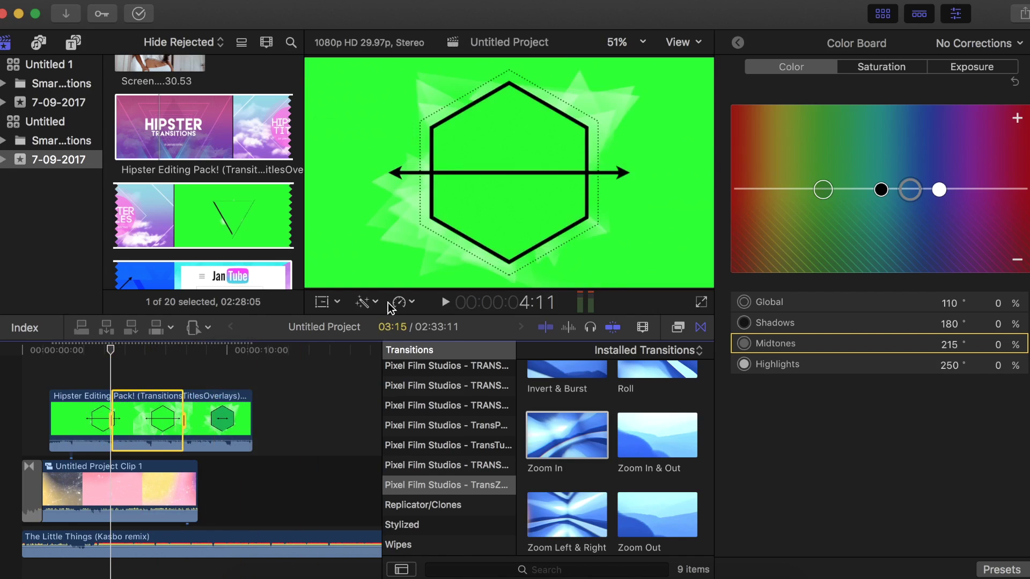
left_click(399, 302)
left_click(590, 331)
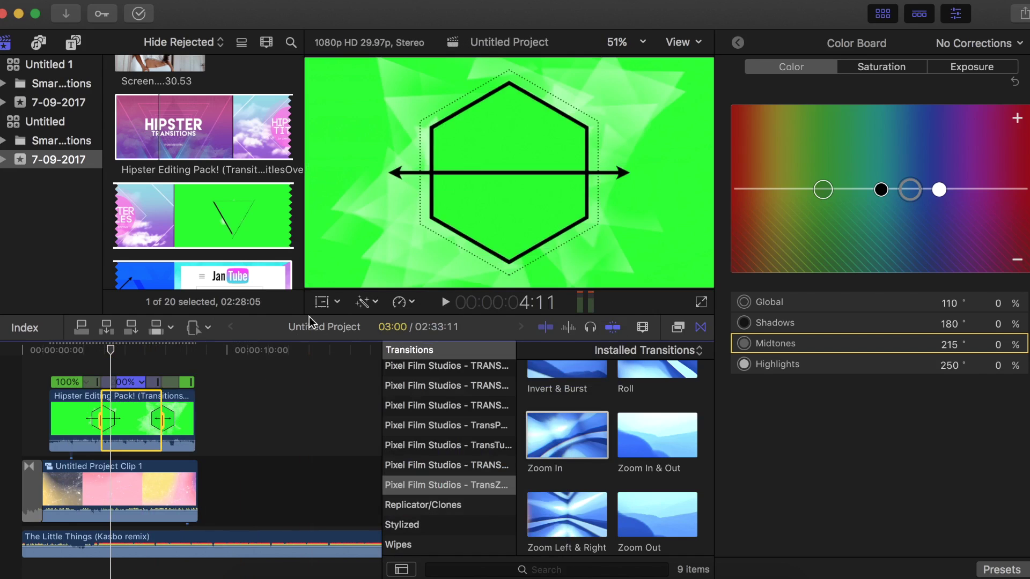
Step: Return to the Select tool and select the whole retimed overlay clip
left_click(204, 320)
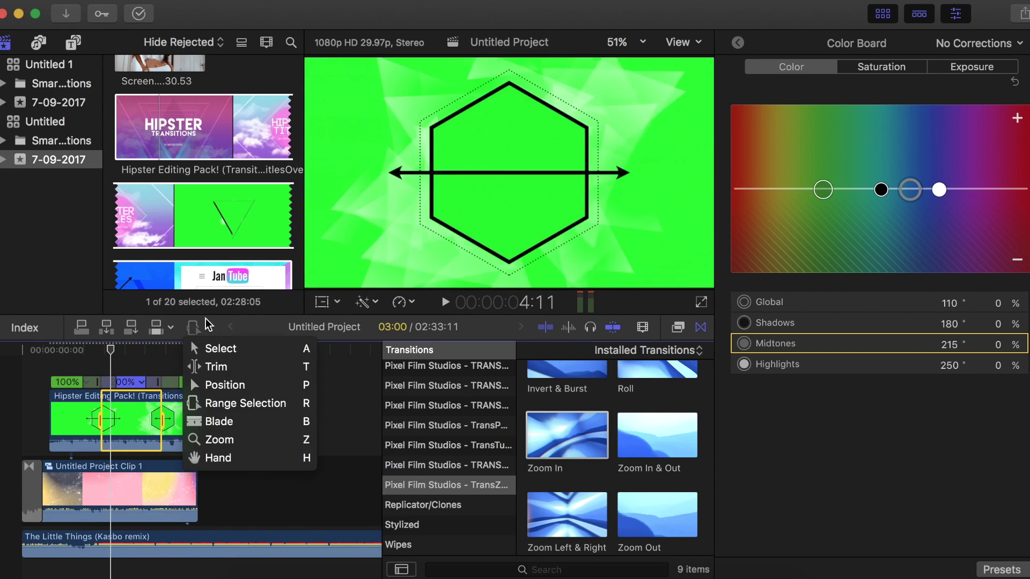
left_click(217, 349)
scroll(160, 422, "up", 3)
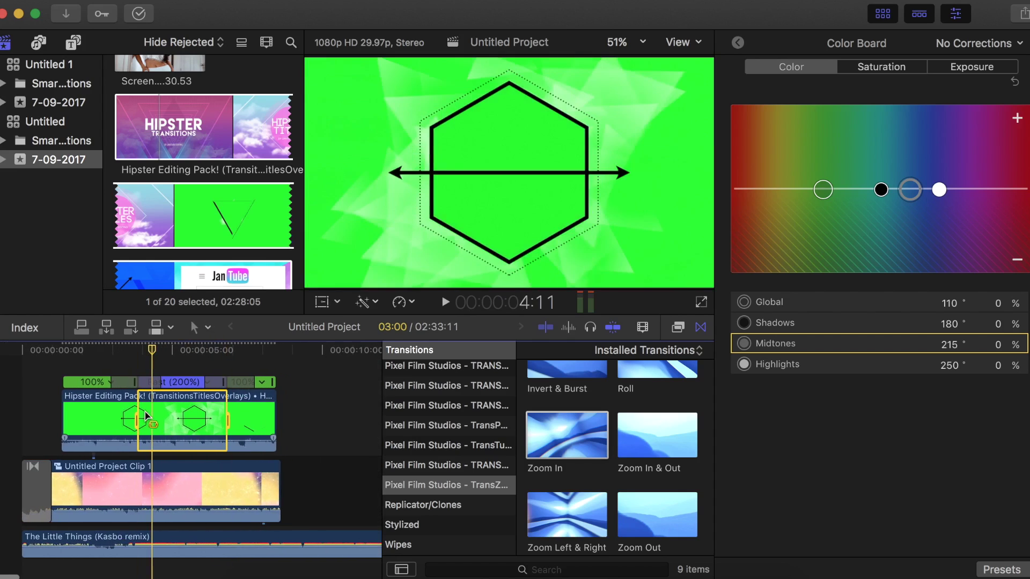
left_click(198, 327)
left_click(207, 349)
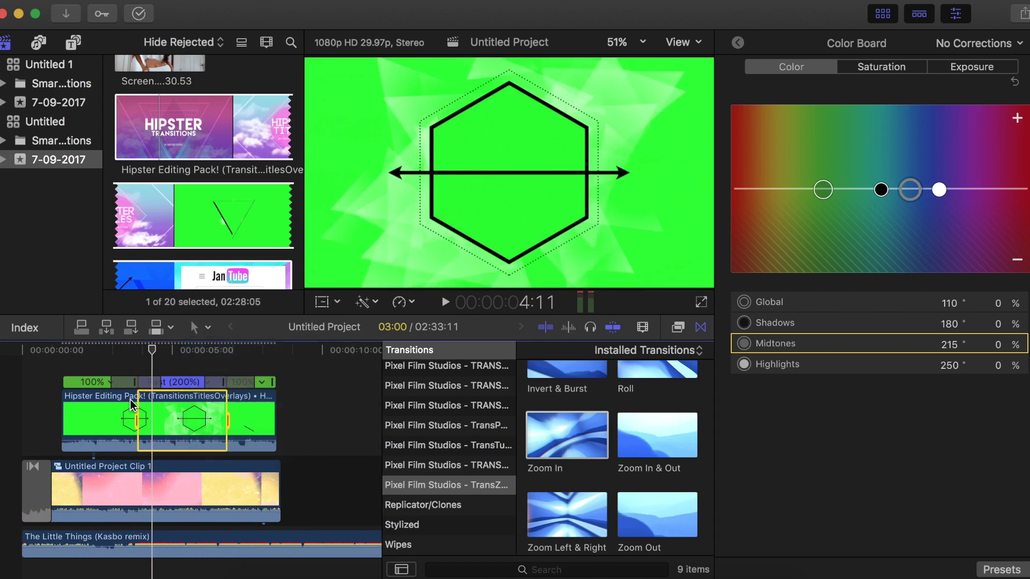
left_click(114, 413)
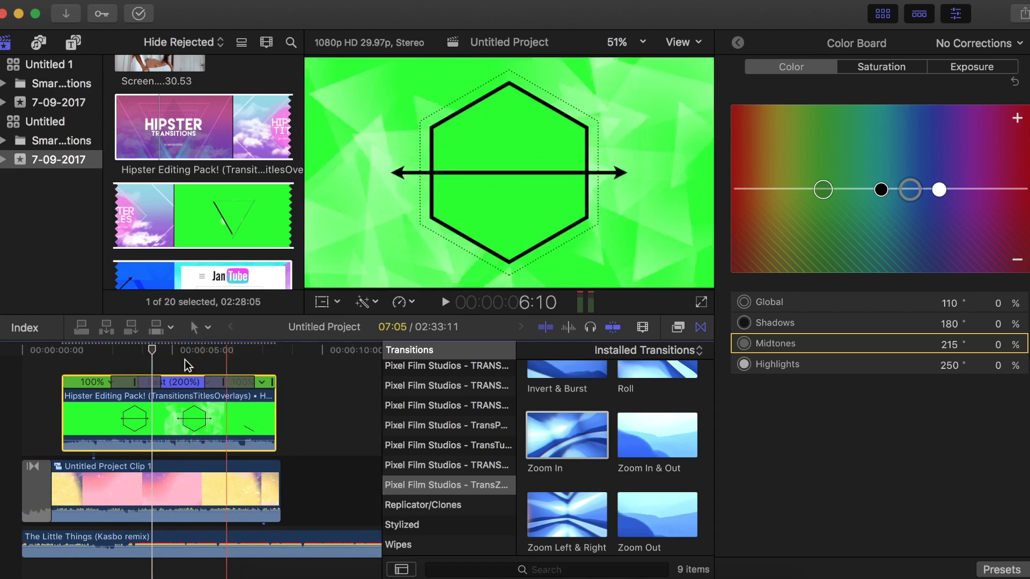
Step: Apply the Keyer effect (found by searching 'key') to the Hipster overlay and scrub to check the key
left_click(679, 328)
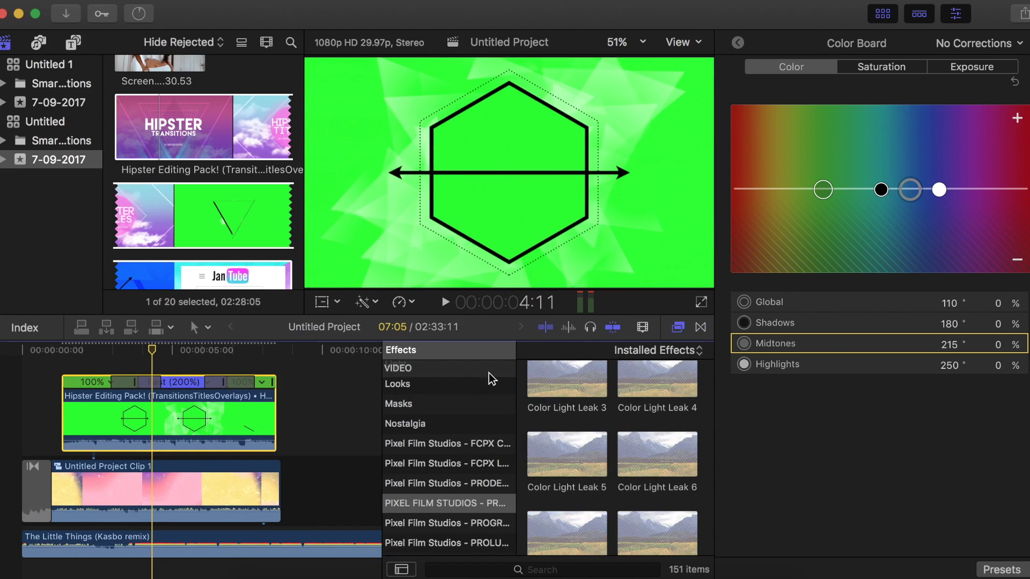
left_click(545, 568)
type("ke")
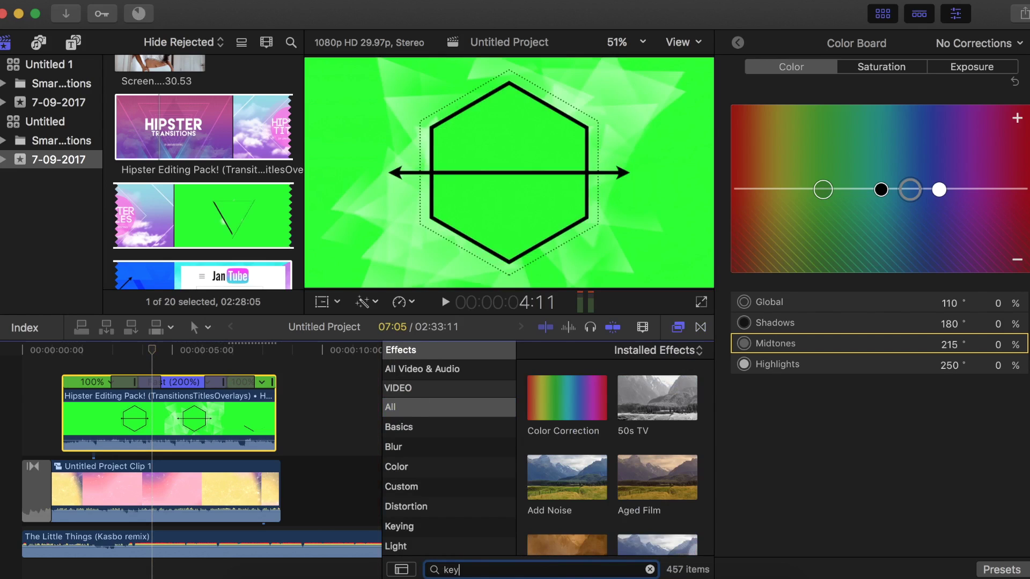
type("y")
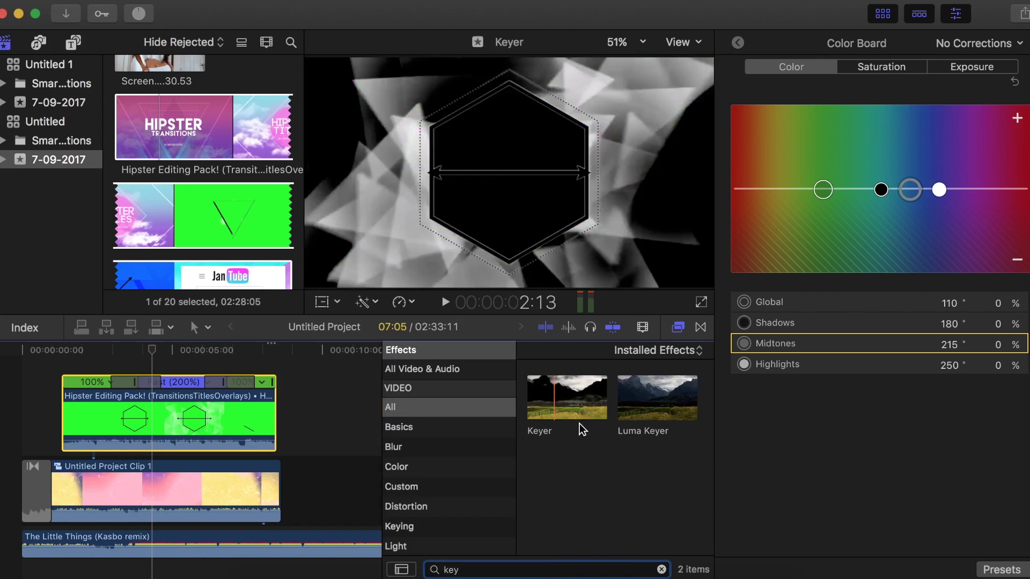
left_click(568, 405)
left_click_drag(568, 405, 153, 420)
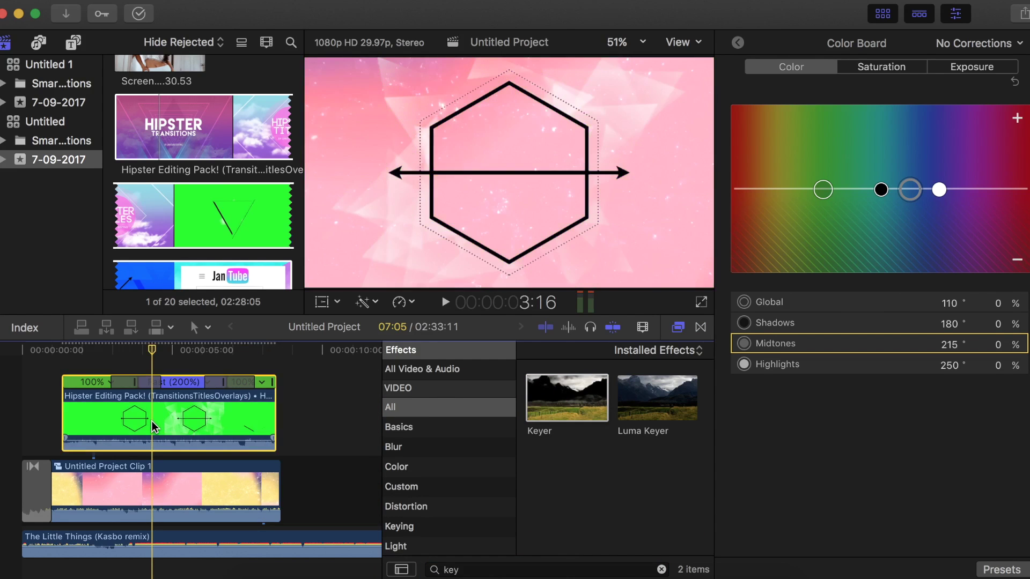
left_click_drag(154, 356, 66, 356)
left_click(98, 349)
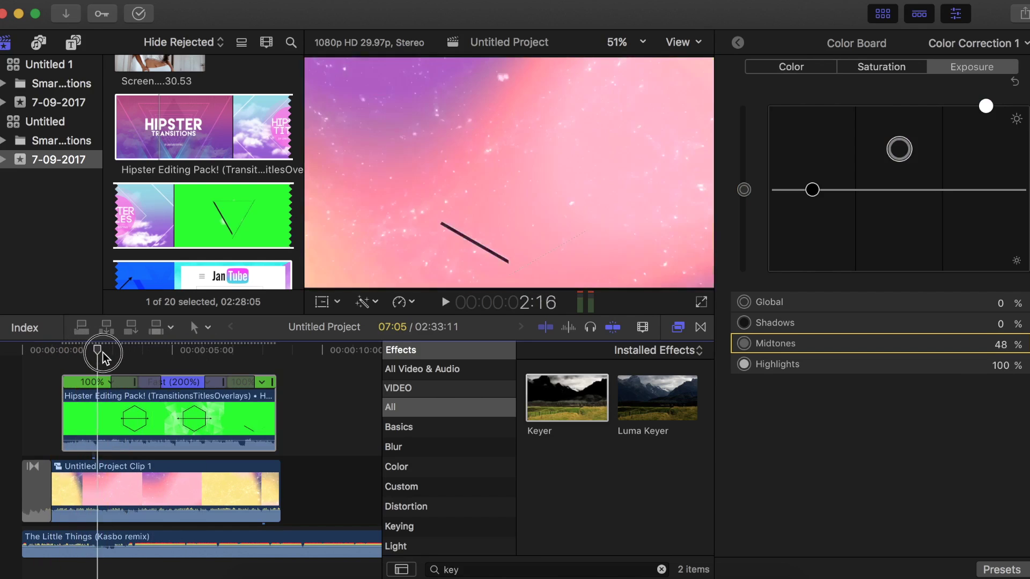
Step: Connect the Tumble 3D title above the overlay and extend it to the overlay's full length
left_click(73, 42)
scroll(52, 162, "up", 5)
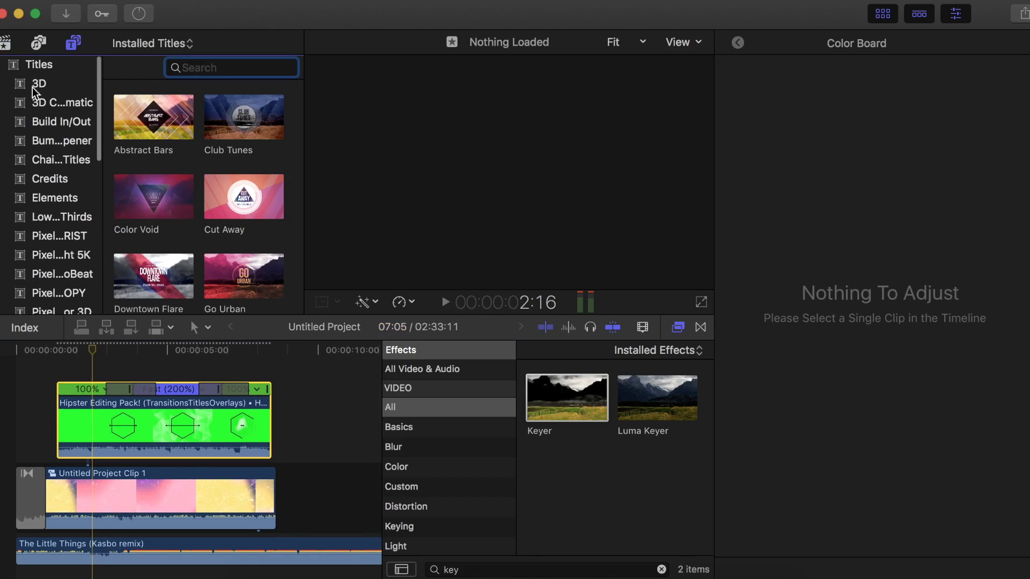
left_click(34, 84)
scroll(232, 188, "down", 3)
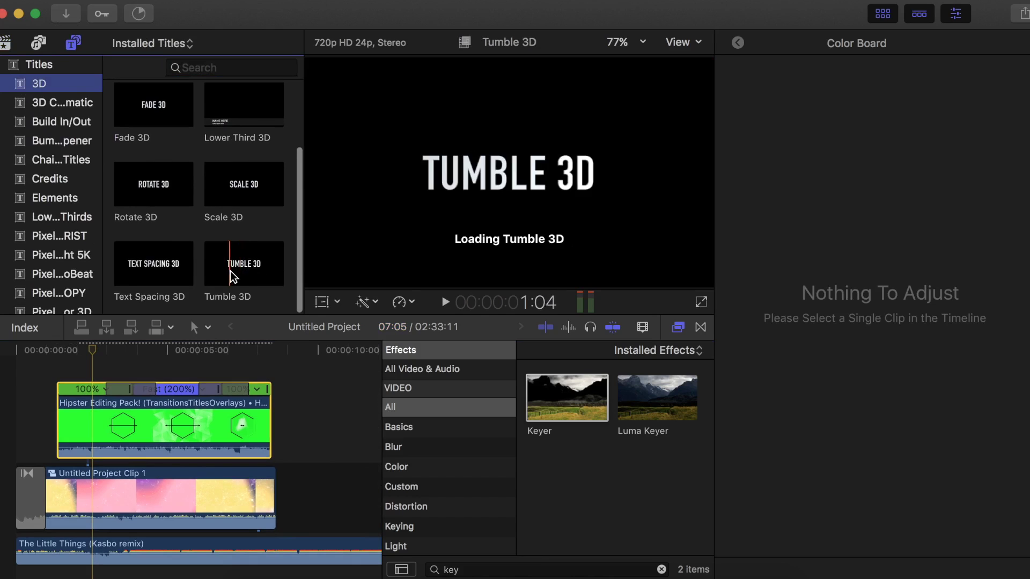
left_click_drag(239, 266, 80, 369)
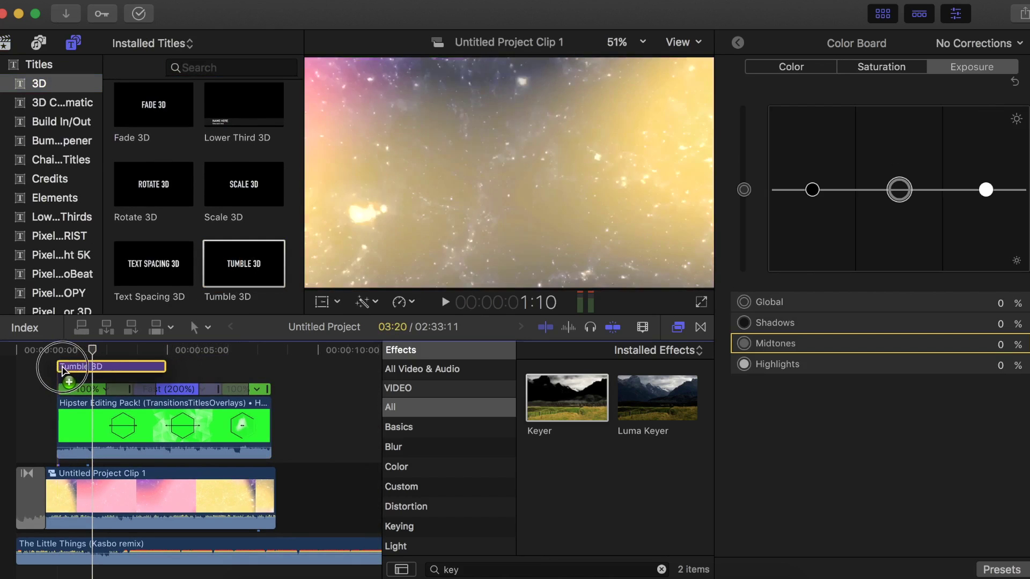
left_click_drag(161, 369, 267, 368)
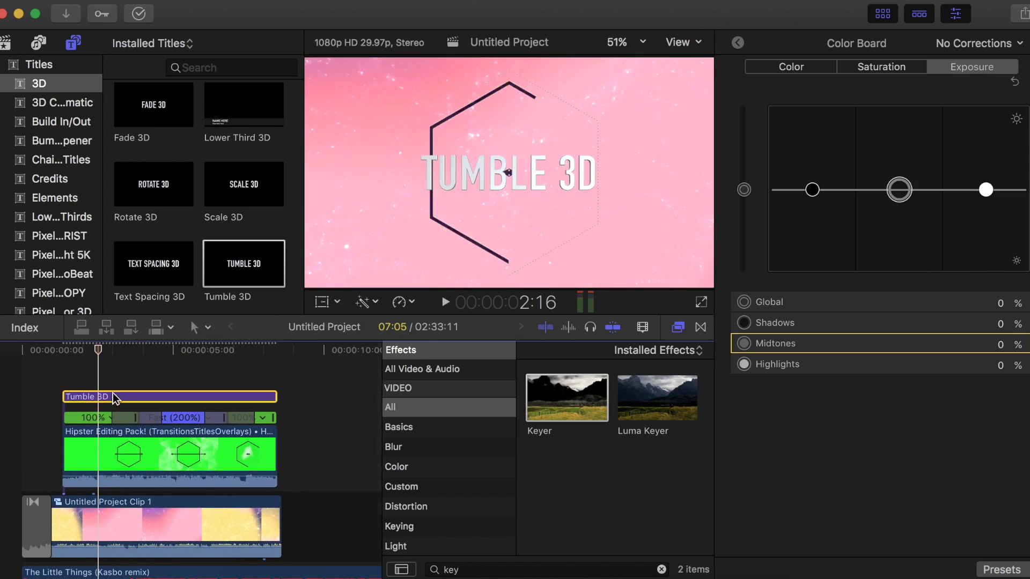
Step: At about 3:10, drag the Tumble 3D title higher inside the hexagon and bring back its title settings
left_click(508, 174)
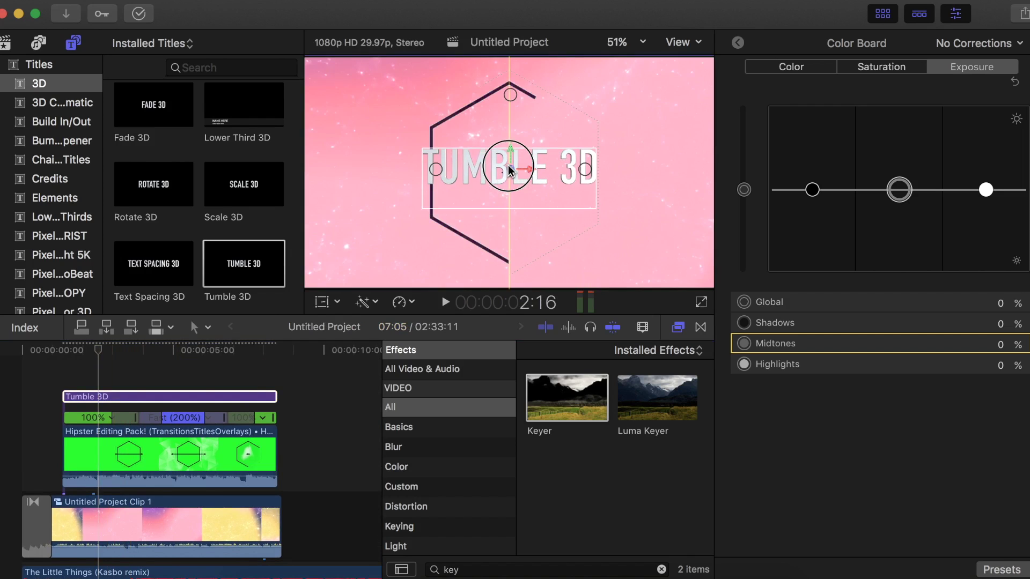
left_click(111, 353)
left_click_drag(111, 354, 123, 358)
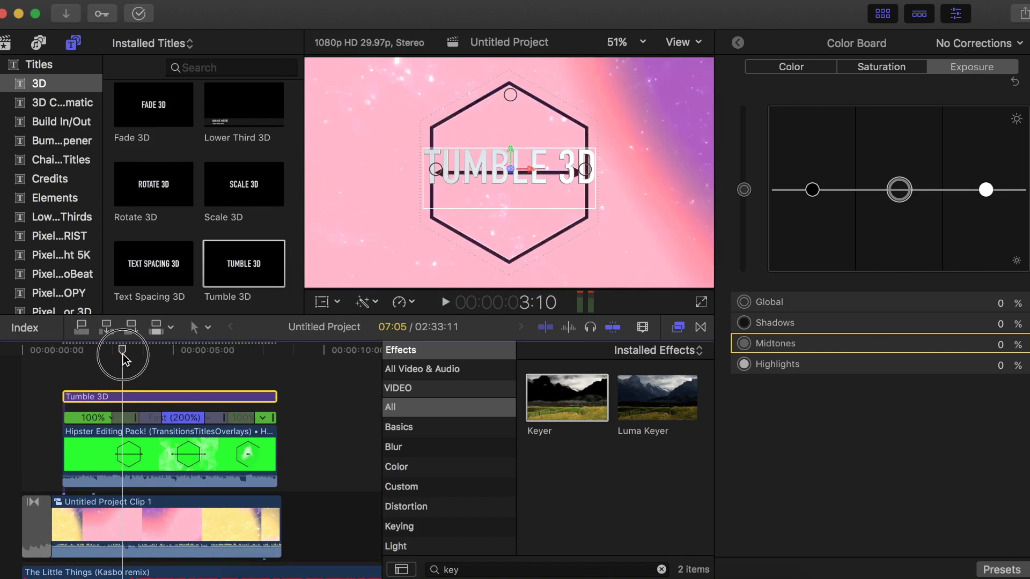
left_click_drag(510, 171, 510, 141)
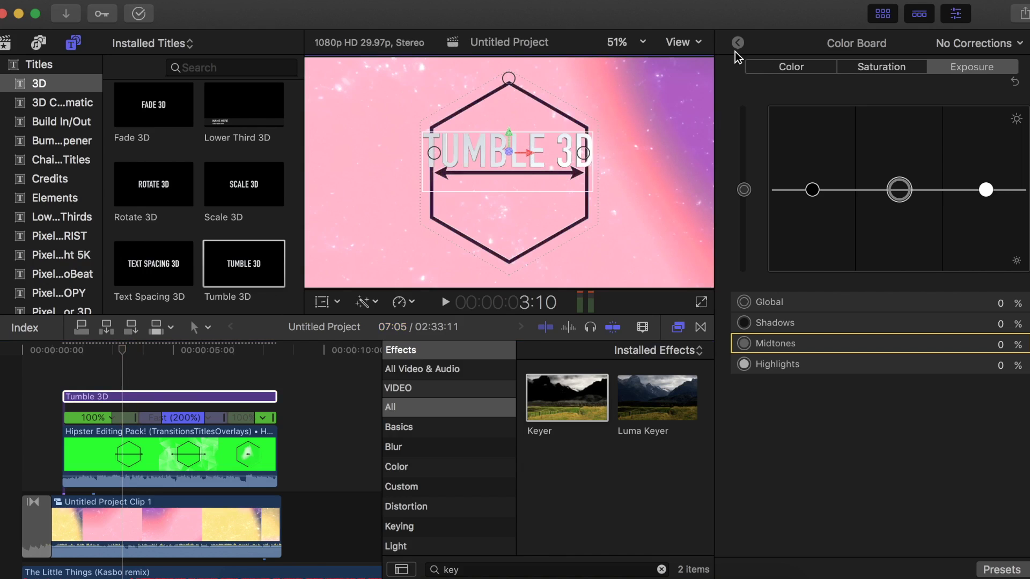
left_click(738, 44)
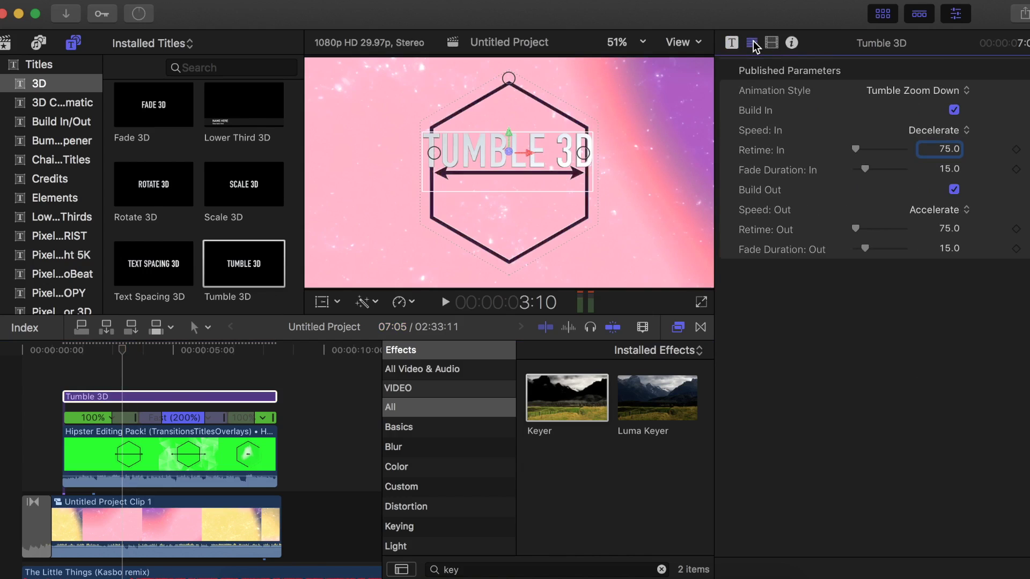
Step: Shrink the title text to size 177 and replace the placeholder with the creator's name
left_click(752, 43)
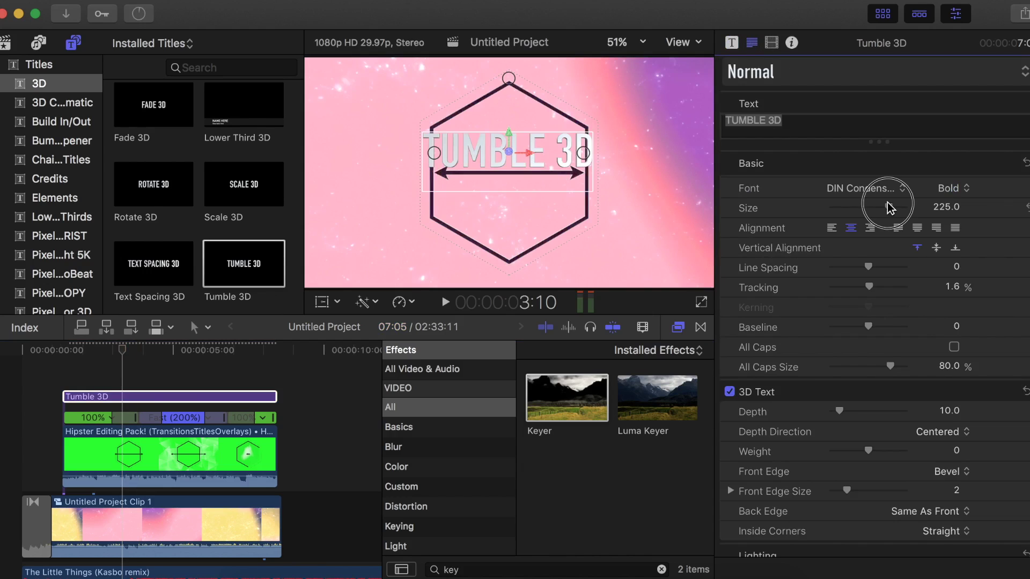
left_click_drag(888, 207, 878, 209)
left_click(526, 176)
left_click(739, 129)
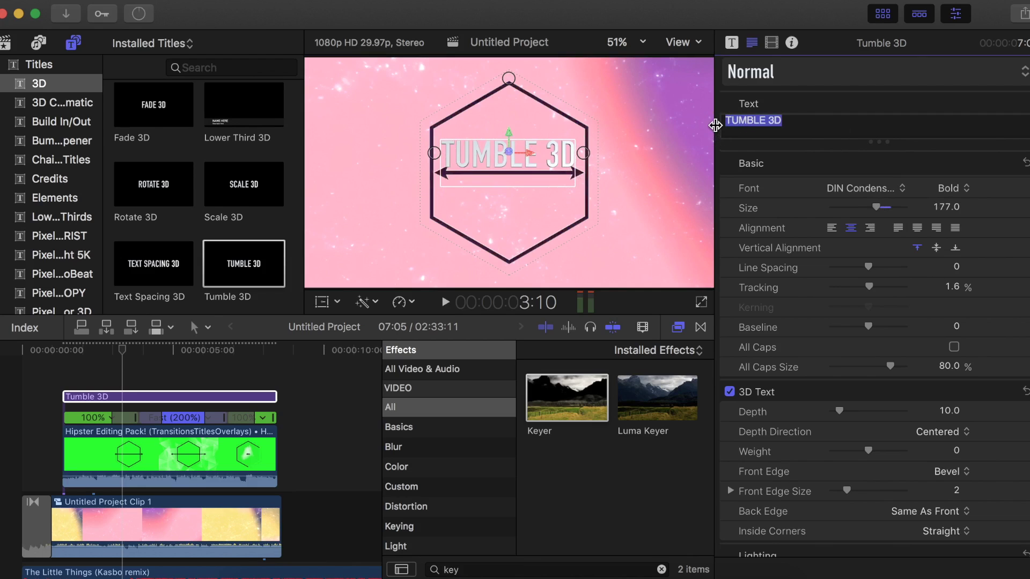
type("LYDIA LANE")
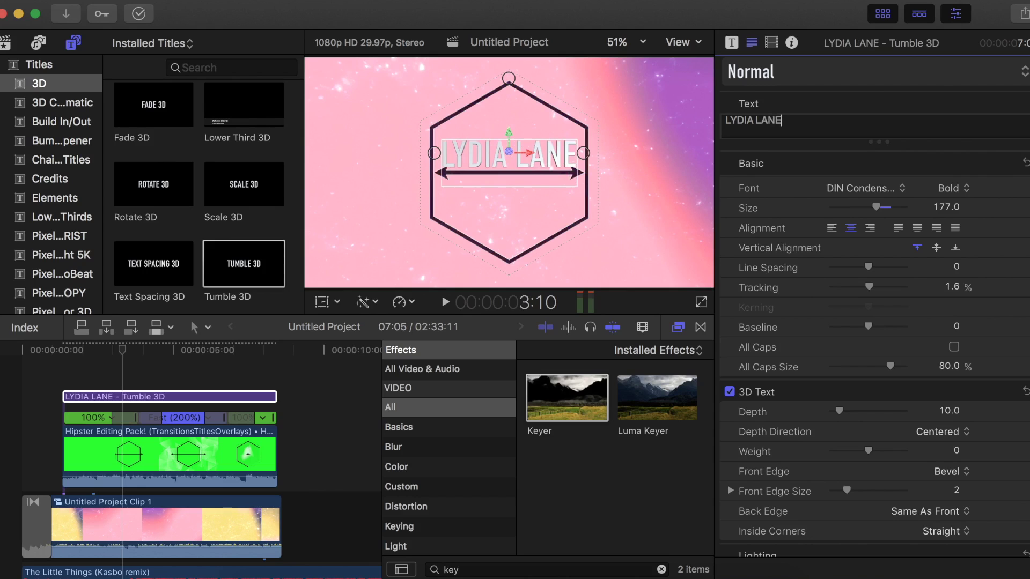
Step: Turn off the text's glow, leaving the material unchanged
scroll(823, 260, "down", 8)
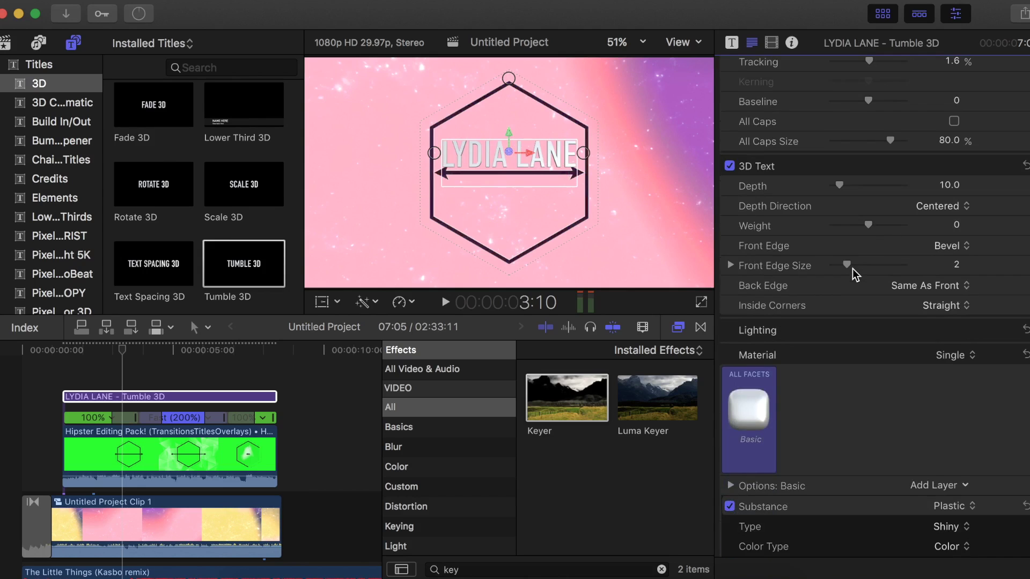
scroll(826, 305, "down", 3)
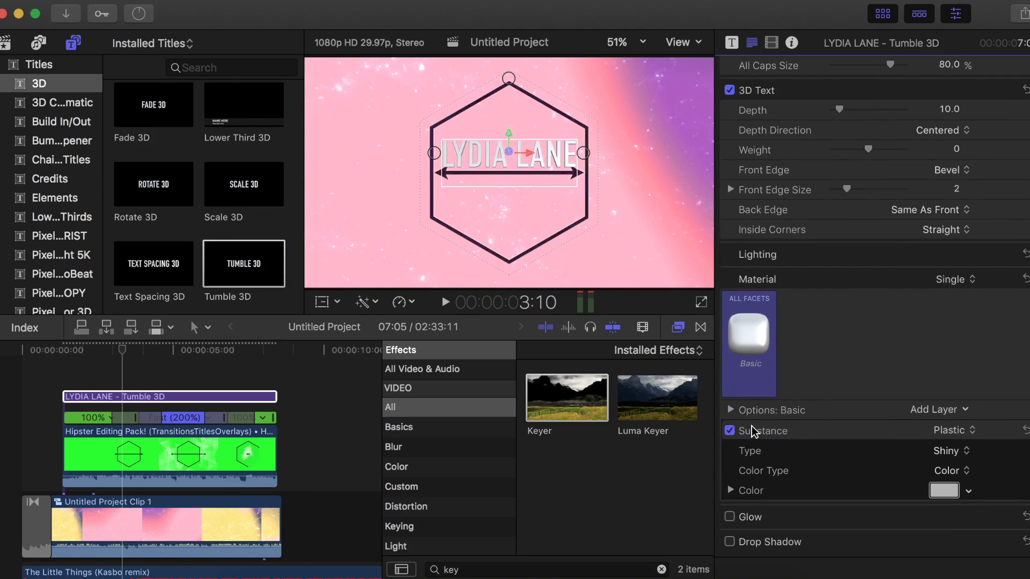
left_click(730, 523)
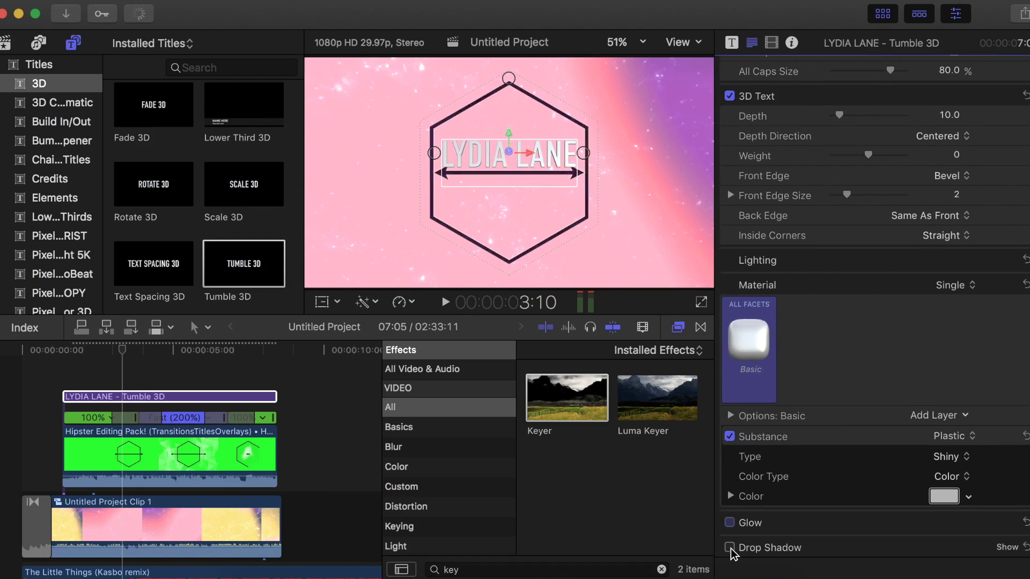
scroll(740, 504, "up", 1)
left_click(746, 367)
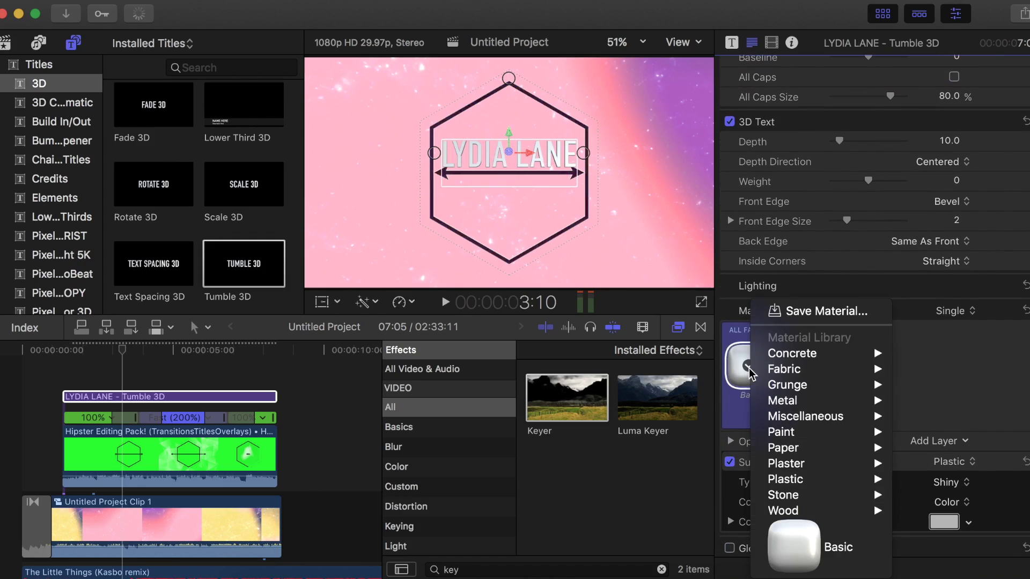
left_click(951, 368)
scroll(785, 311, "up", 6)
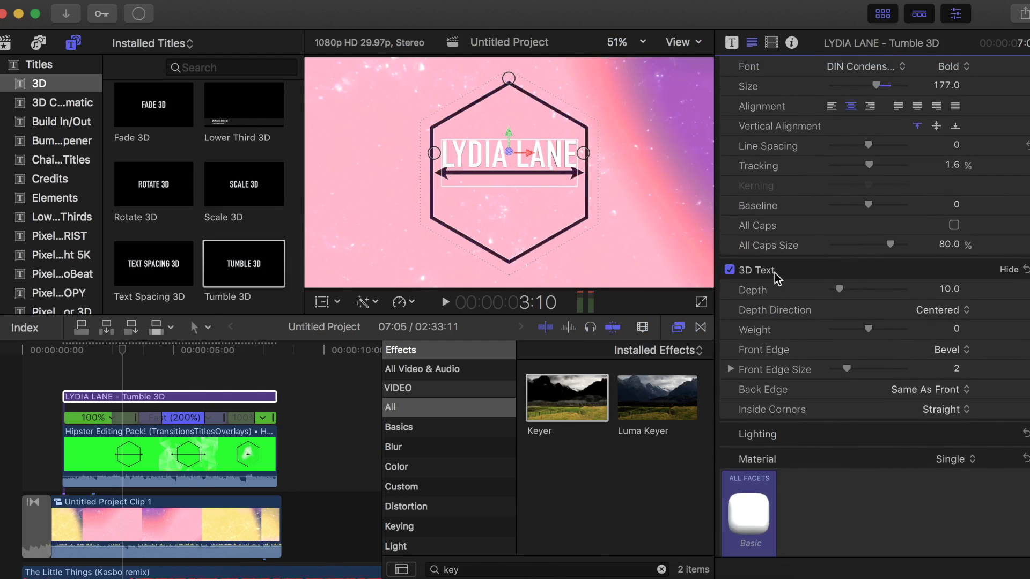
Step: Set 3D depth to 63, weight to 1.06, a larger front edge size, and a Round back edge
left_click_drag(839, 291, 857, 295)
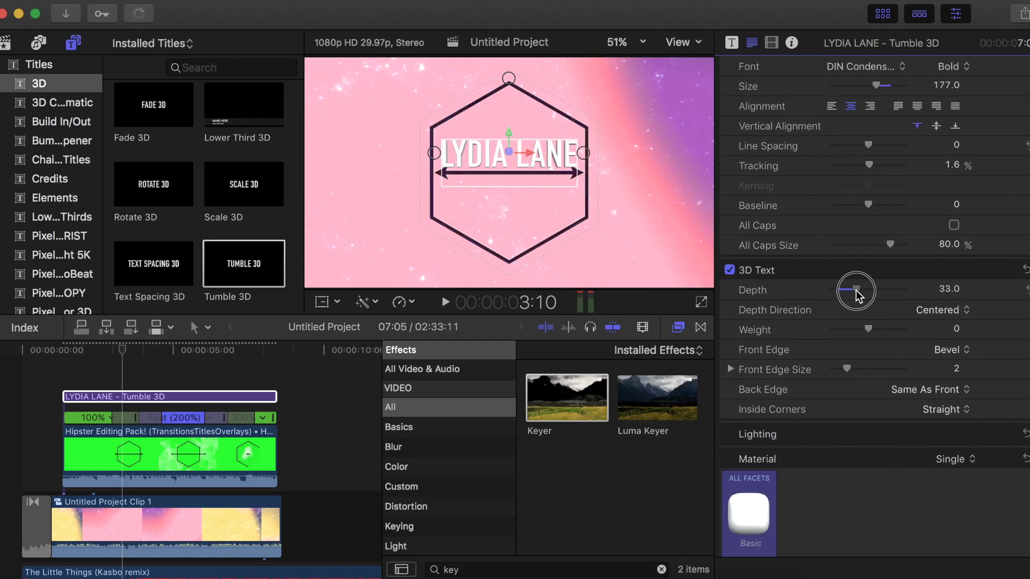
left_click_drag(868, 327, 872, 327)
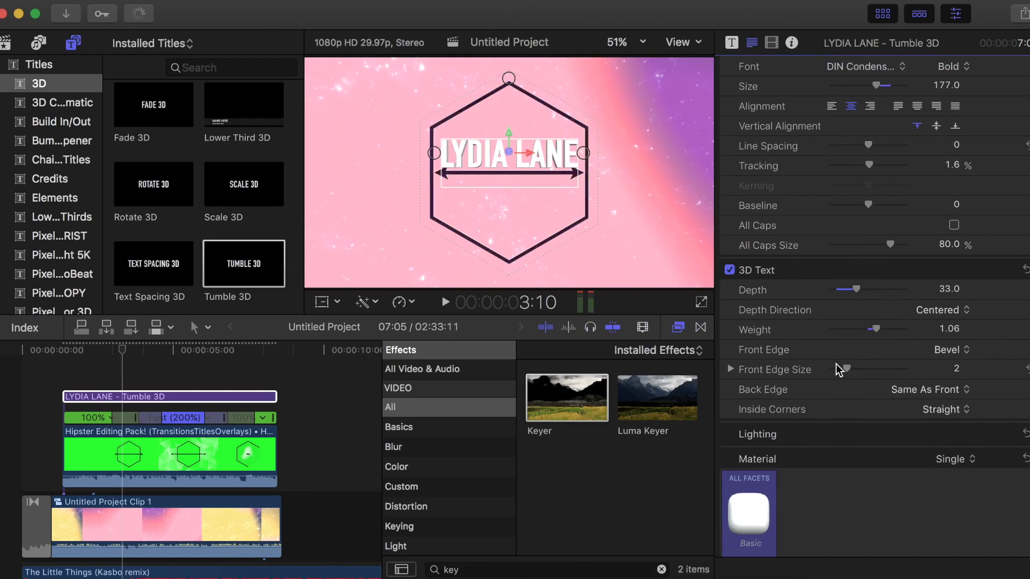
left_click_drag(845, 371, 873, 372)
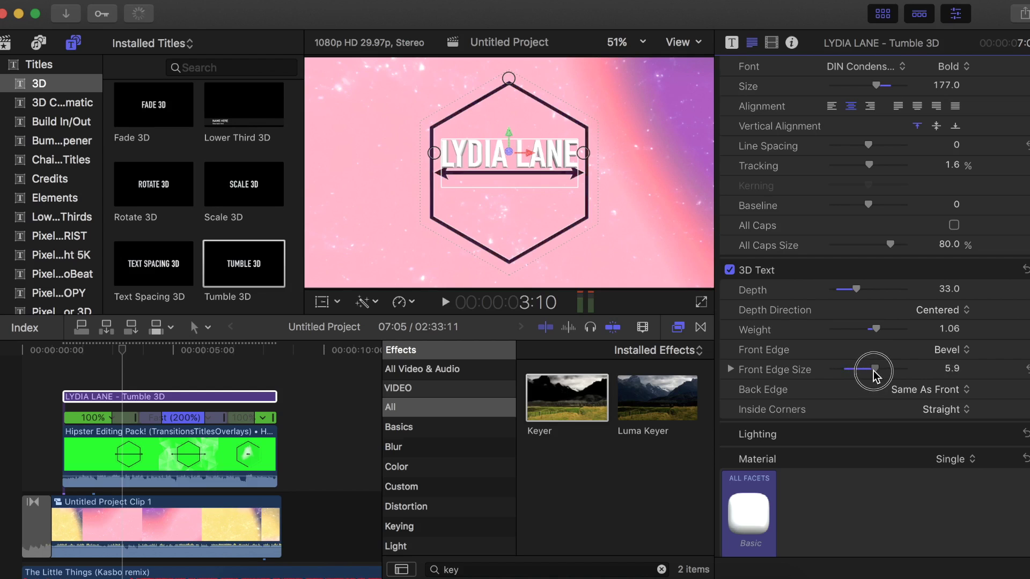
left_click(910, 395)
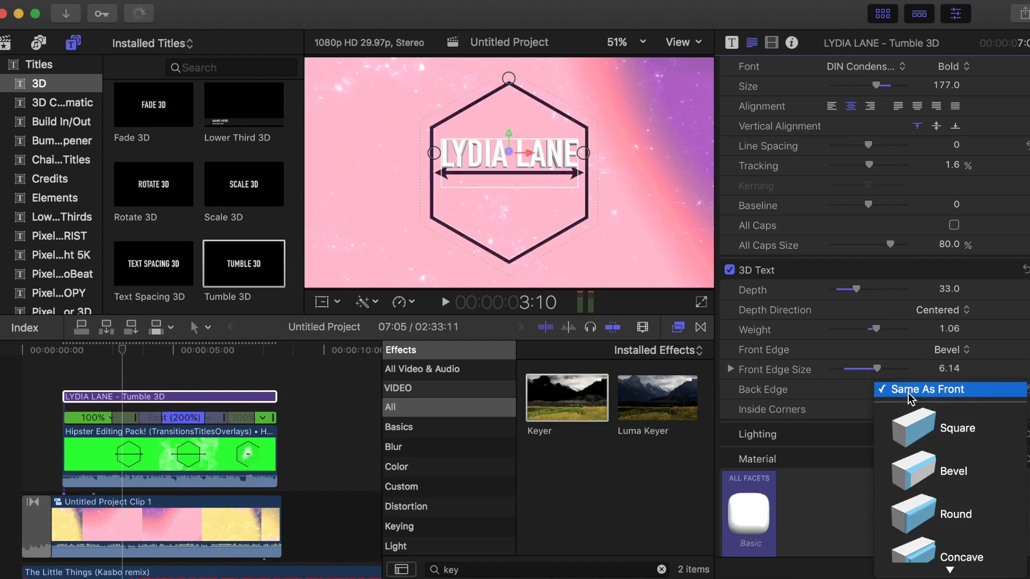
left_click(917, 514)
scroll(880, 356, "down", 5)
scroll(873, 326, "up", 10)
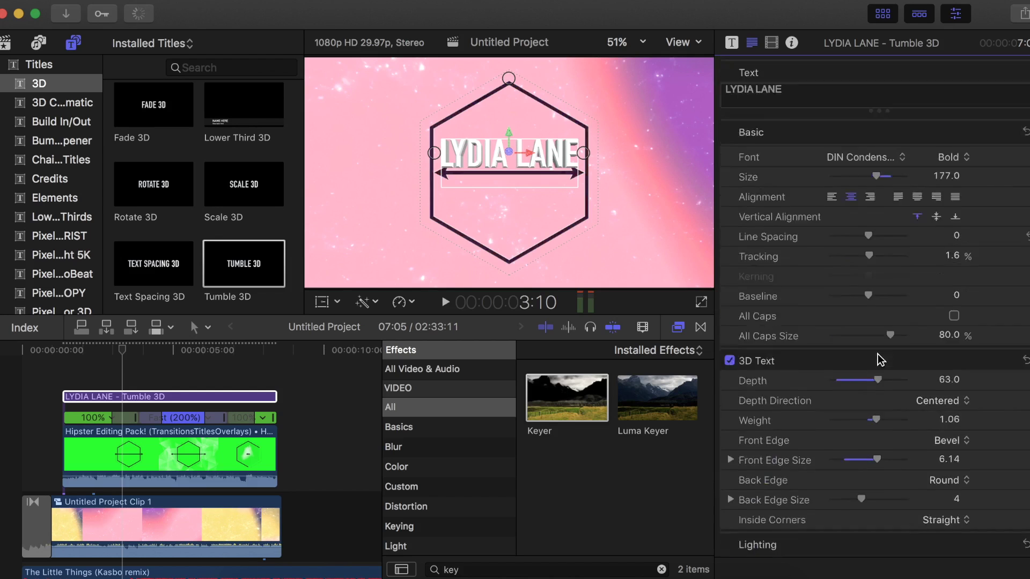
scroll(788, 316, "down", 1)
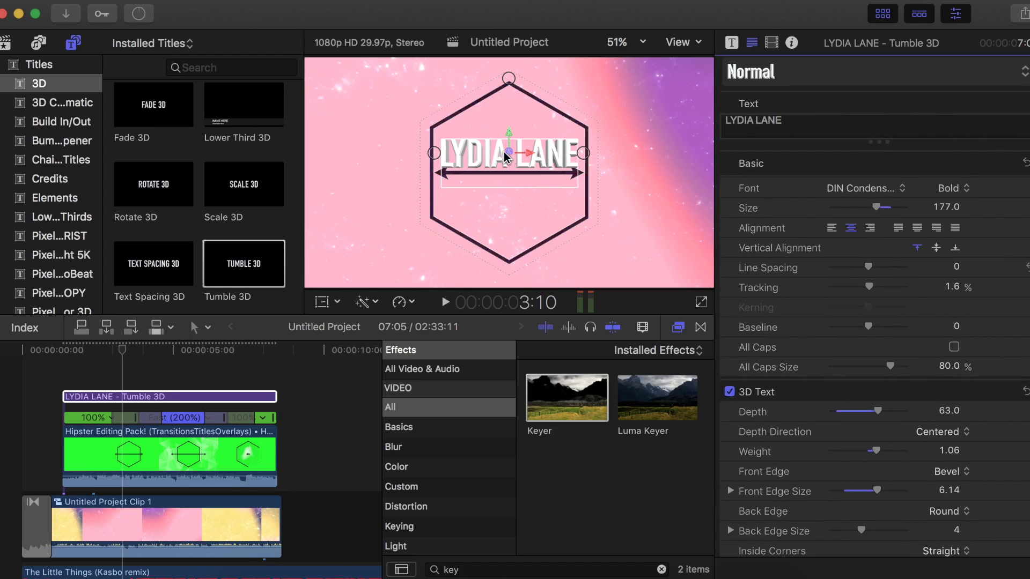
Step: Set the title's Animation Style to Tumble Zoom Up
left_click(733, 43)
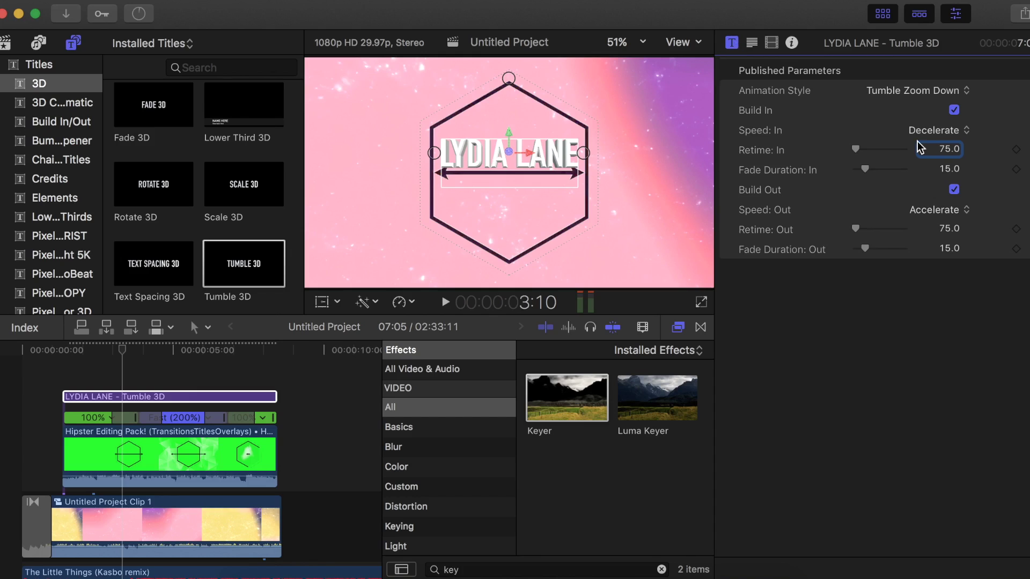
left_click(899, 92)
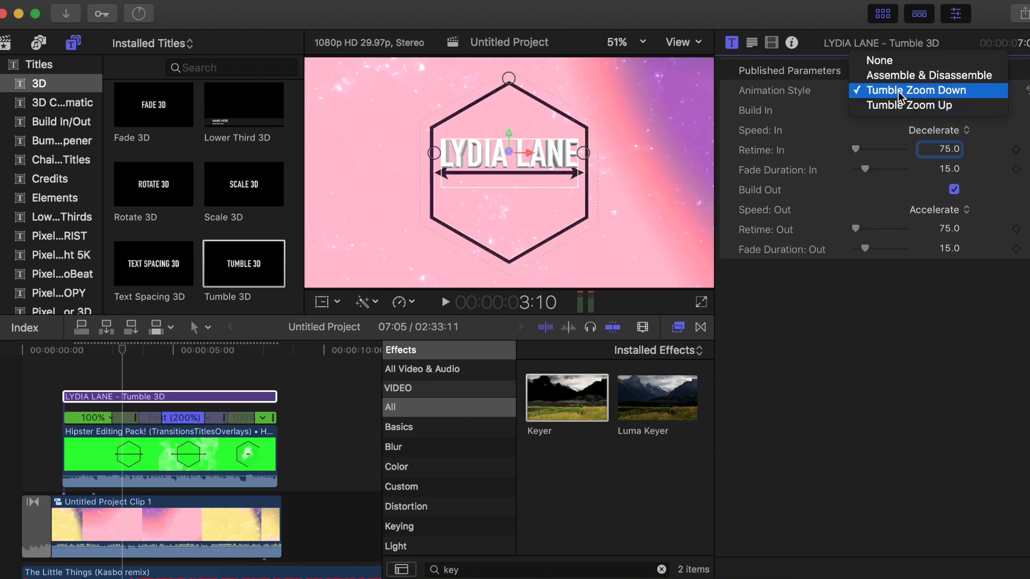
left_click(884, 108)
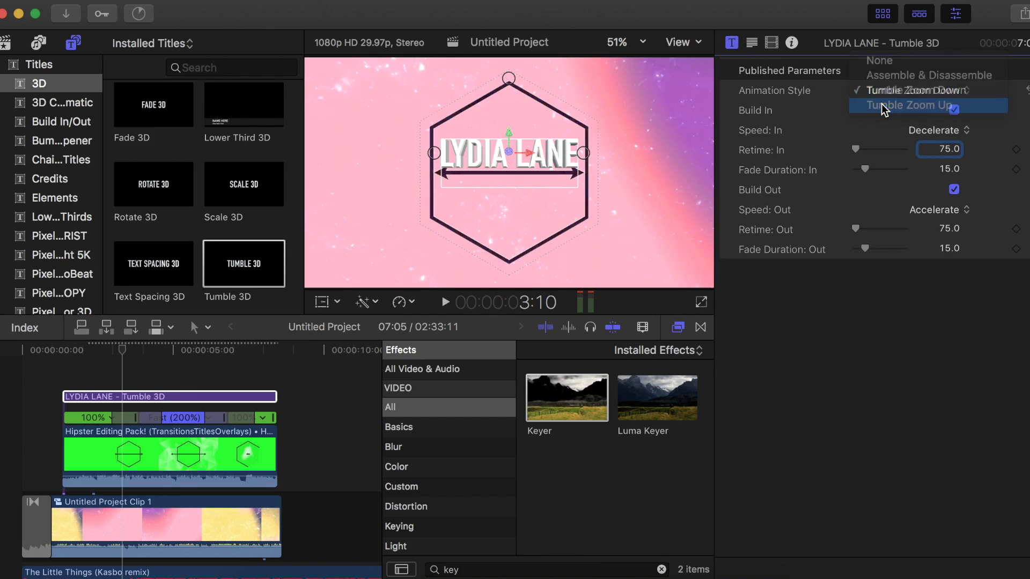
Step: Play the intro from the start of the timeline to preview the animated title
left_click(114, 350)
left_click_drag(114, 350, 23, 350)
key("space")
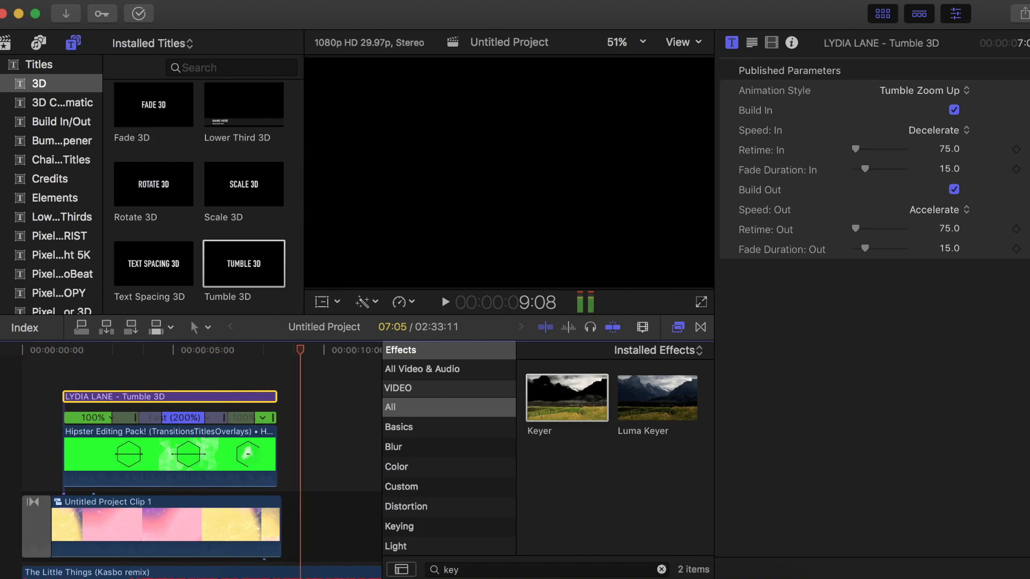
key("space")
scroll(154, 387, "right", 5)
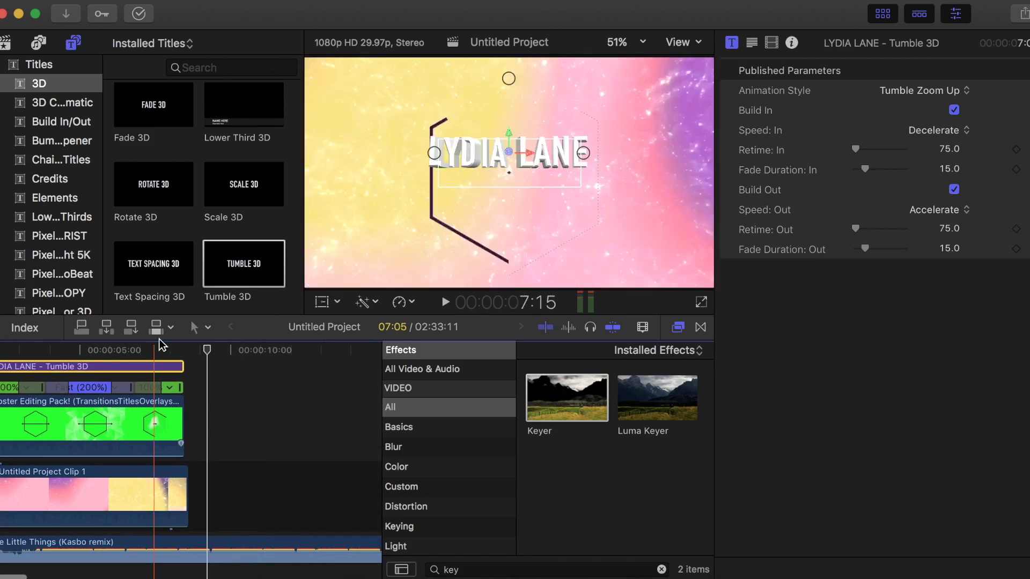
Step: Add the Screen Shot photo after Clip 1, scaled to 131.6% and shifted slightly down
left_click(8, 42)
scroll(154, 142, "up", 5)
left_click_drag(160, 189, 219, 500)
scroll(176, 445, "right", 3)
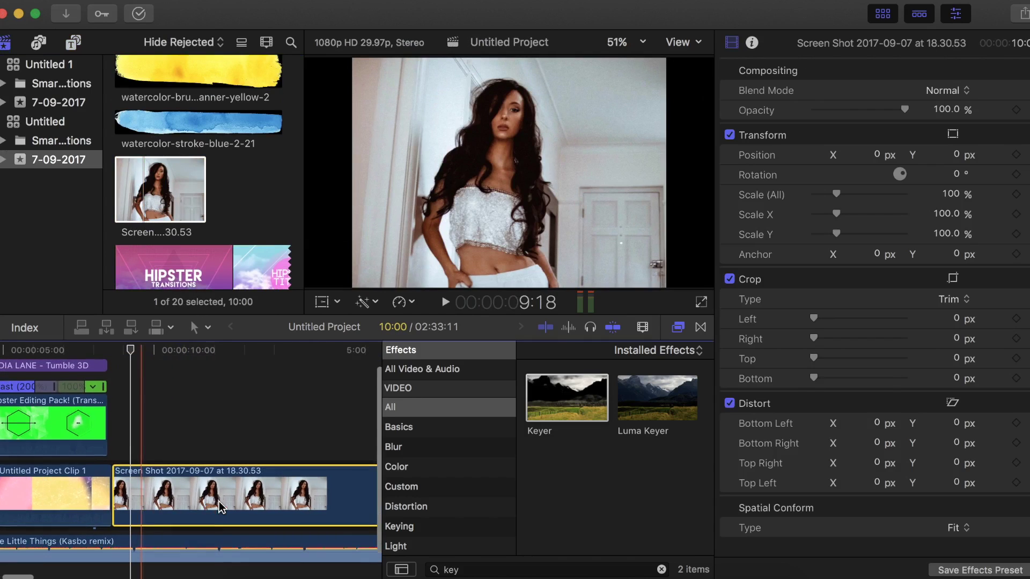
left_click_drag(130, 352, 199, 358)
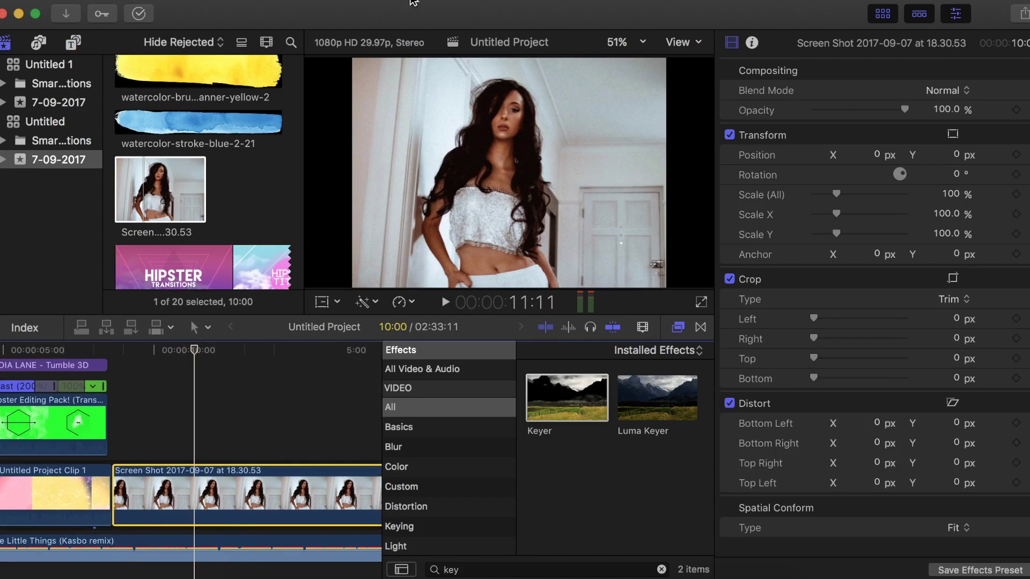
left_click(321, 303)
left_click_drag(354, 288, 316, 322)
left_click_drag(342, 237, 342, 249)
Step: Place a Zoom In & Out transition on the edit between Clip 1 and the Screen Shot clip
key("super+6")
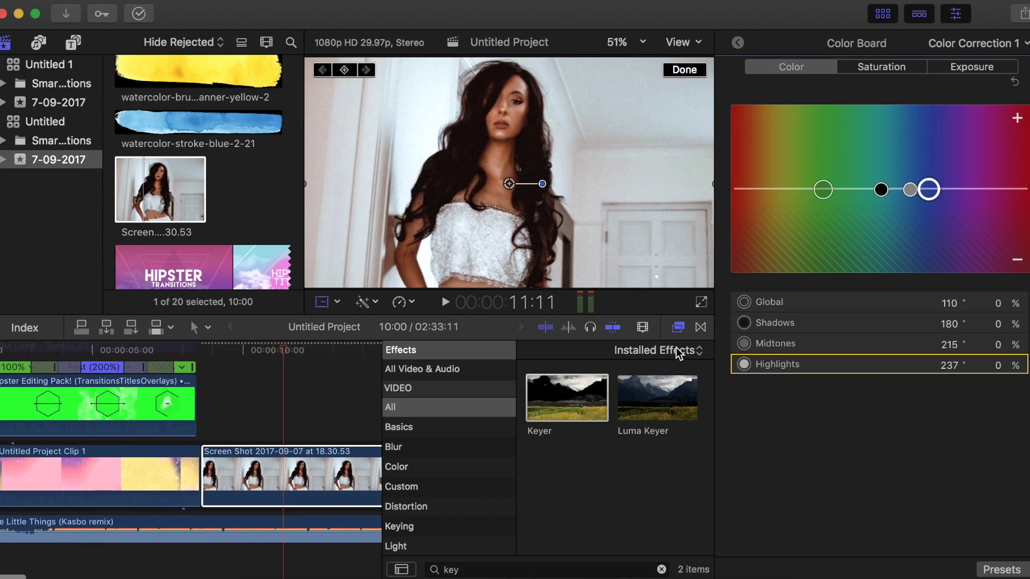
left_click(700, 327)
scroll(642, 440, "down", 10)
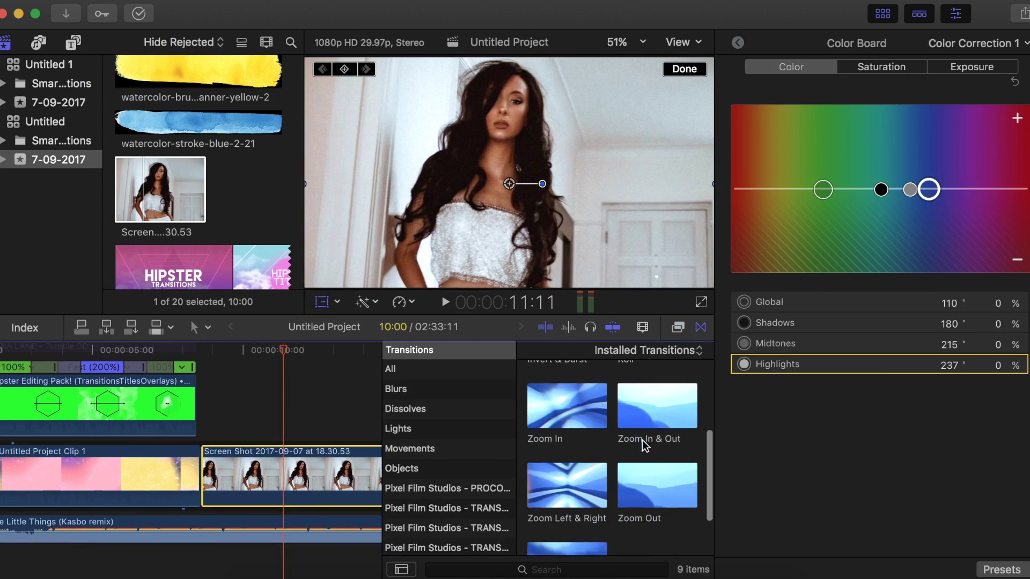
scroll(563, 439, "up", 2)
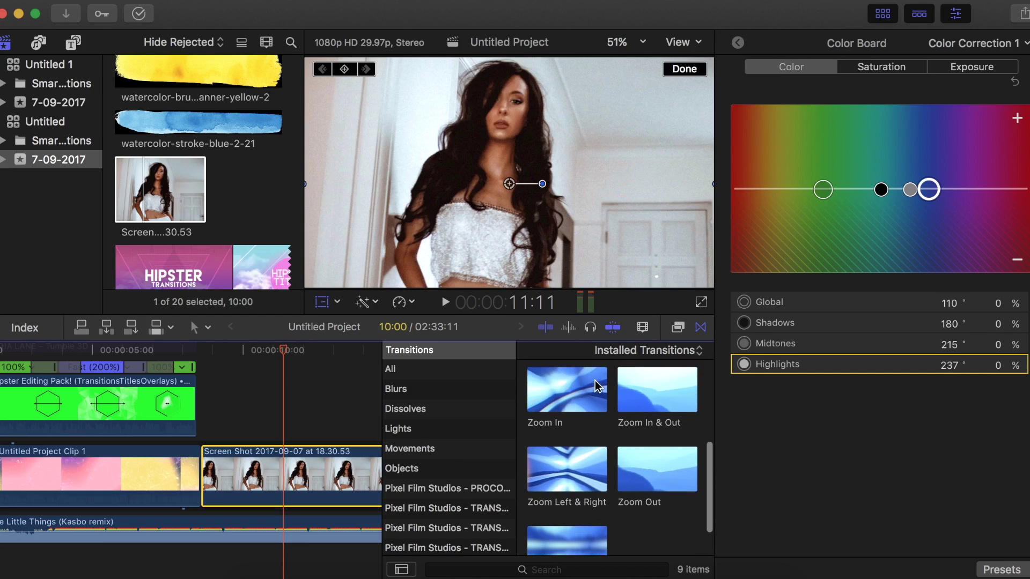
left_click_drag(651, 399, 211, 484)
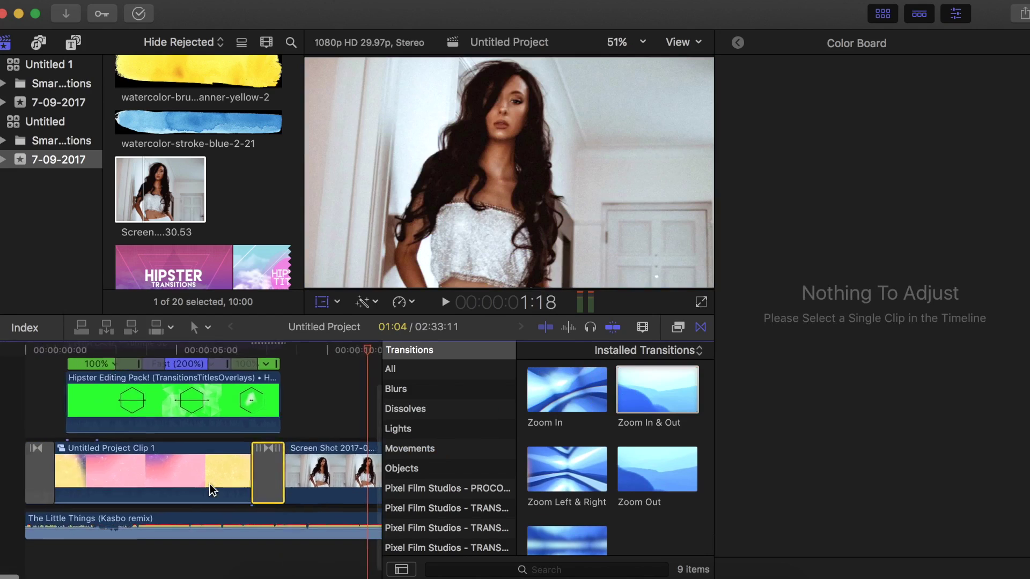
Step: Place the Animated YouTube Subscribe clip above the Screen Shot photo and preview it
left_click(281, 397)
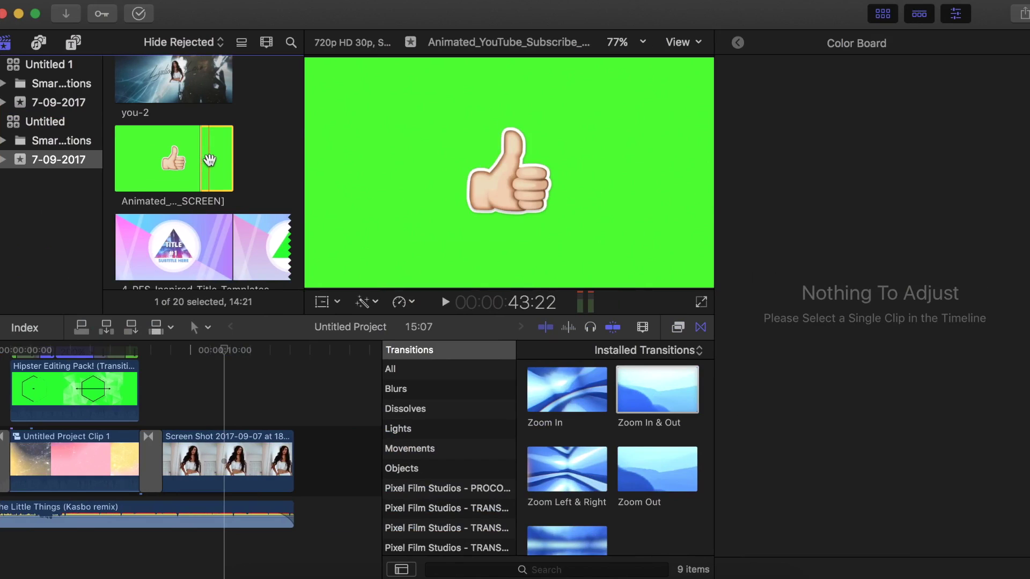
left_click_drag(214, 158, 171, 396)
scroll(199, 397, "up", 2)
key("space")
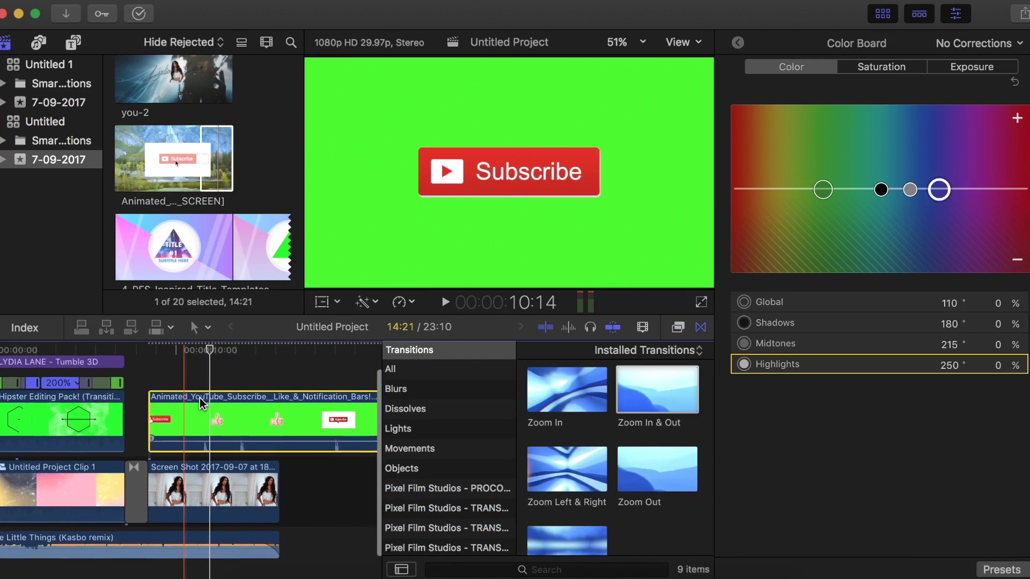
Step: Apply the Keyer effect to remove the Subscribe clip's green screen
left_click(675, 327)
left_click(549, 570)
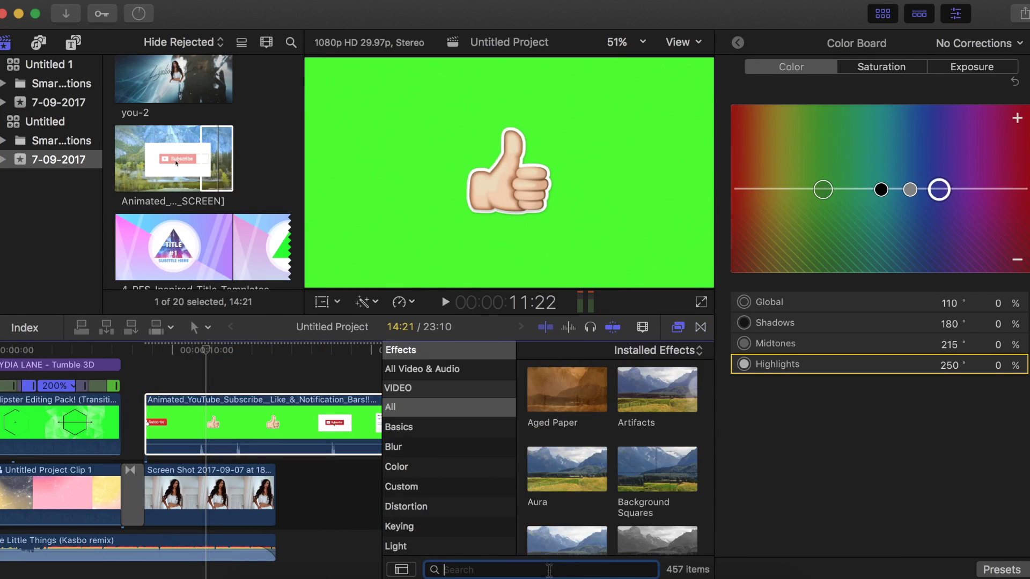
type("key")
left_click_drag(567, 396, 245, 426)
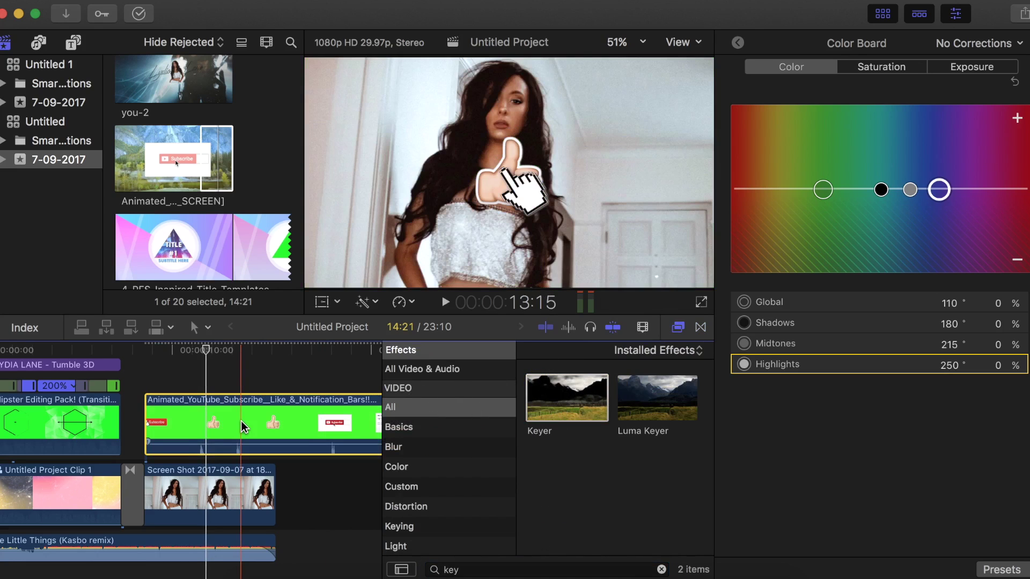
Step: Shrink the Subscribe overlay toward the lower right of the frame at about 10 seconds
scroll(241, 421, "right", 2)
left_click_drag(217, 351, 140, 370)
scroll(146, 439, "up", 2)
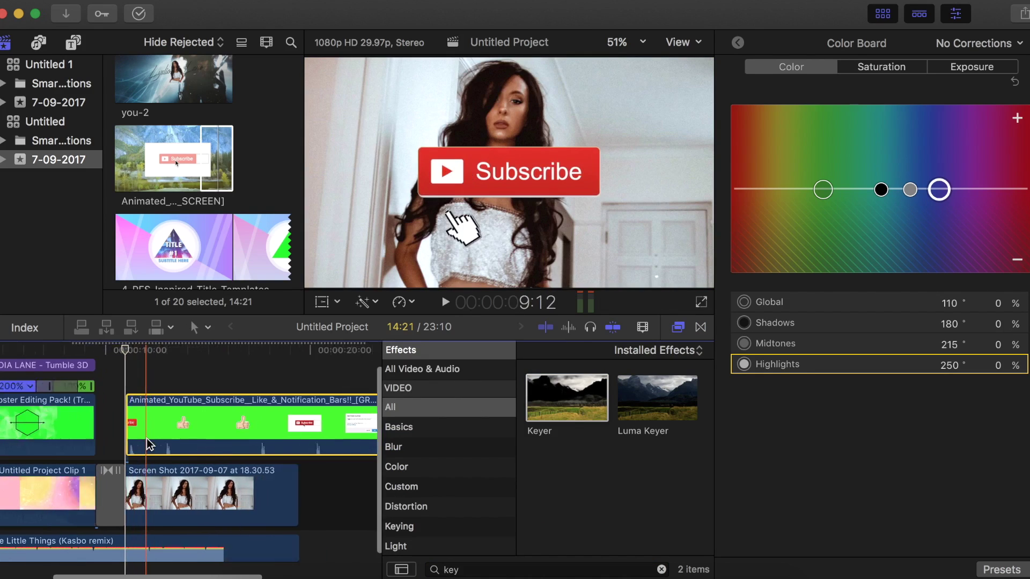
scroll(150, 444, "up", 2)
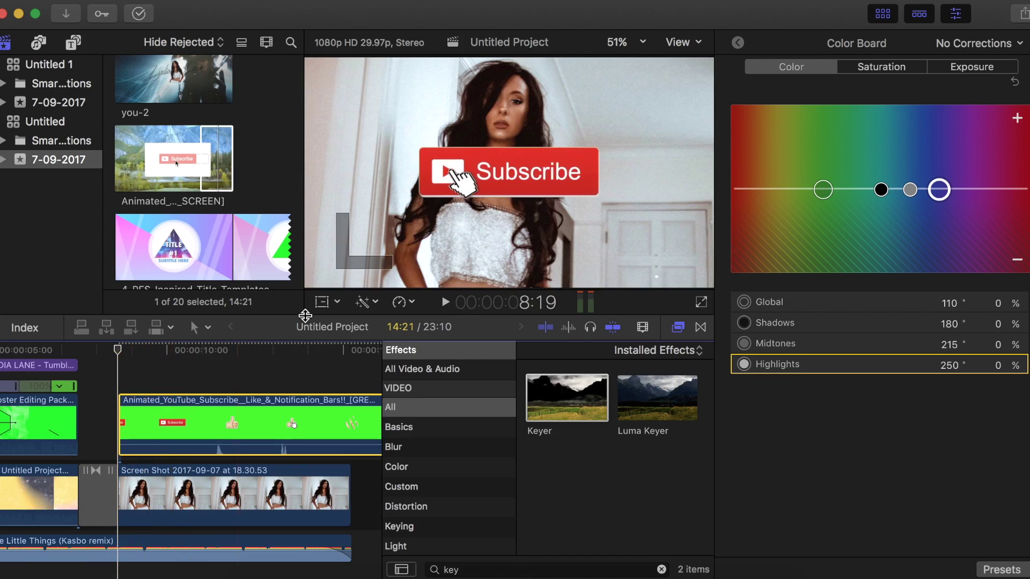
left_click(322, 303)
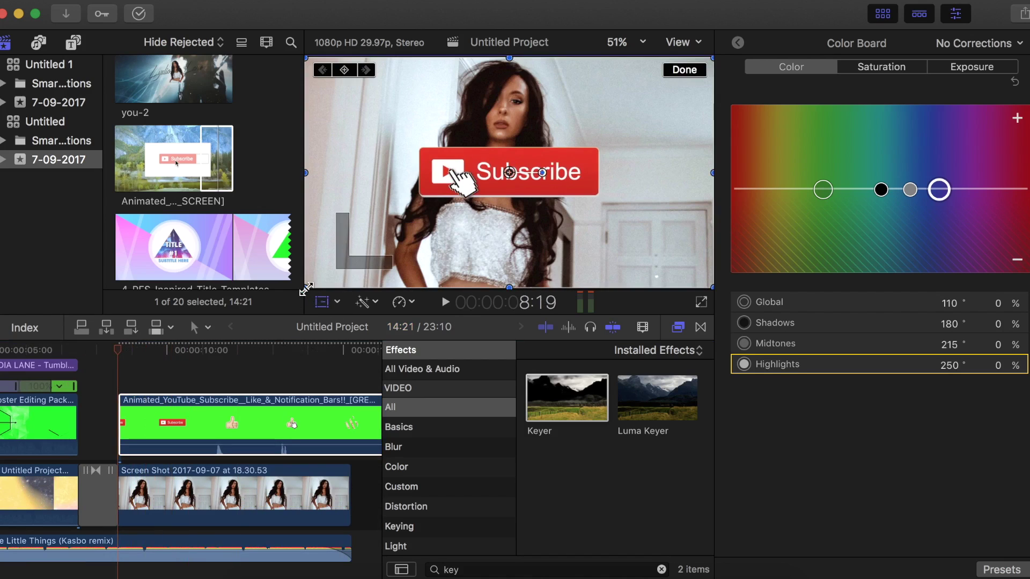
left_click_drag(306, 290, 579, 277)
Step: Browse the Animated overlay clips and scrub the Subscribe overlay to about 13 seconds
left_click(208, 149)
scroll(208, 149, "up", 3)
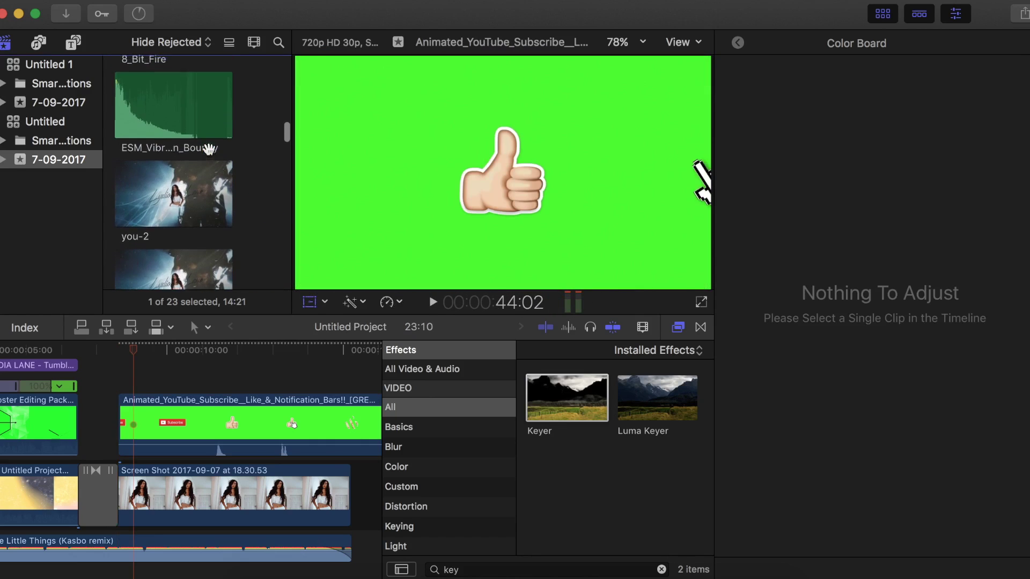
scroll(230, 132, "up", 2)
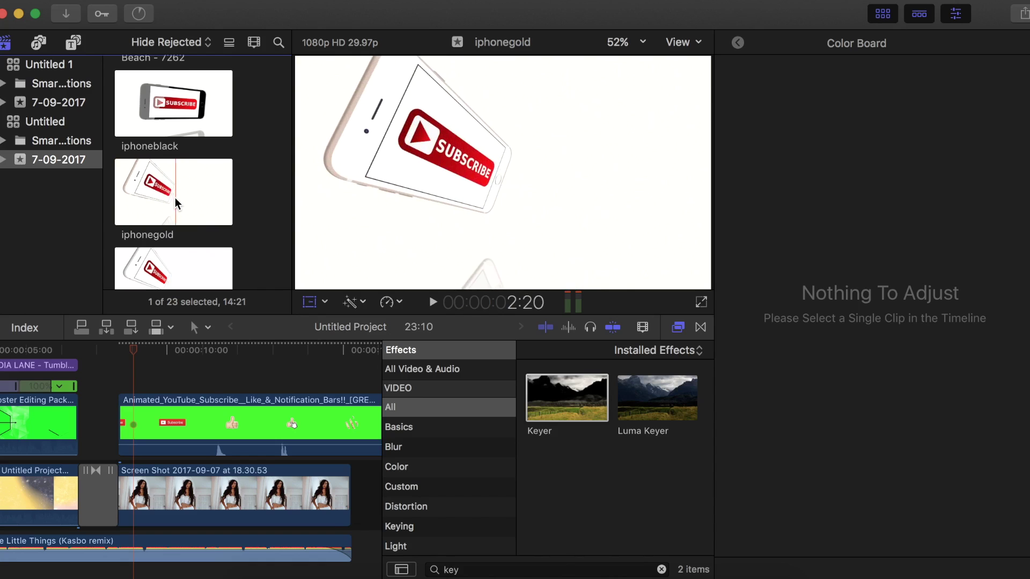
left_click(244, 354)
left_click_drag(244, 358, 293, 357)
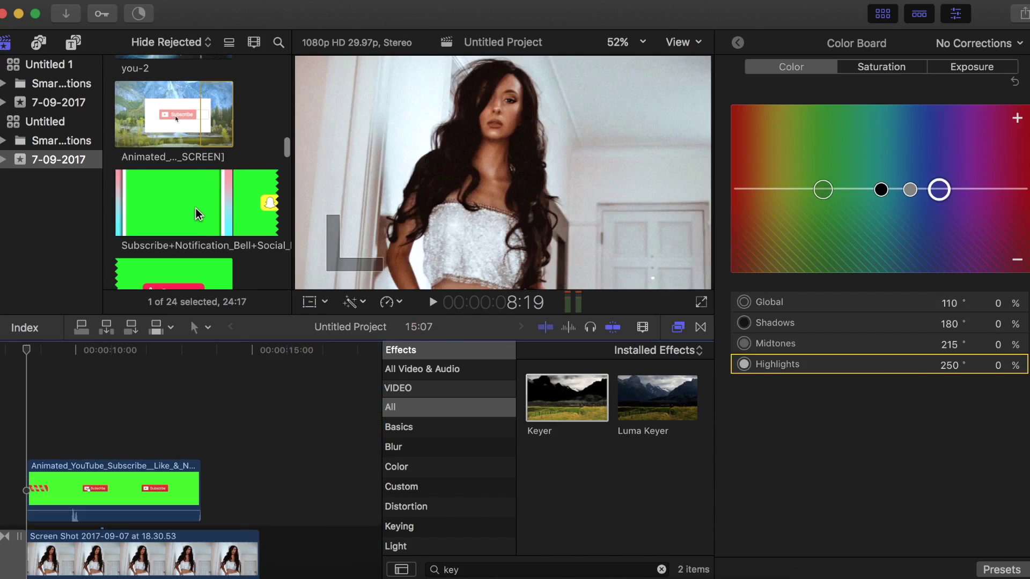
left_click(196, 213)
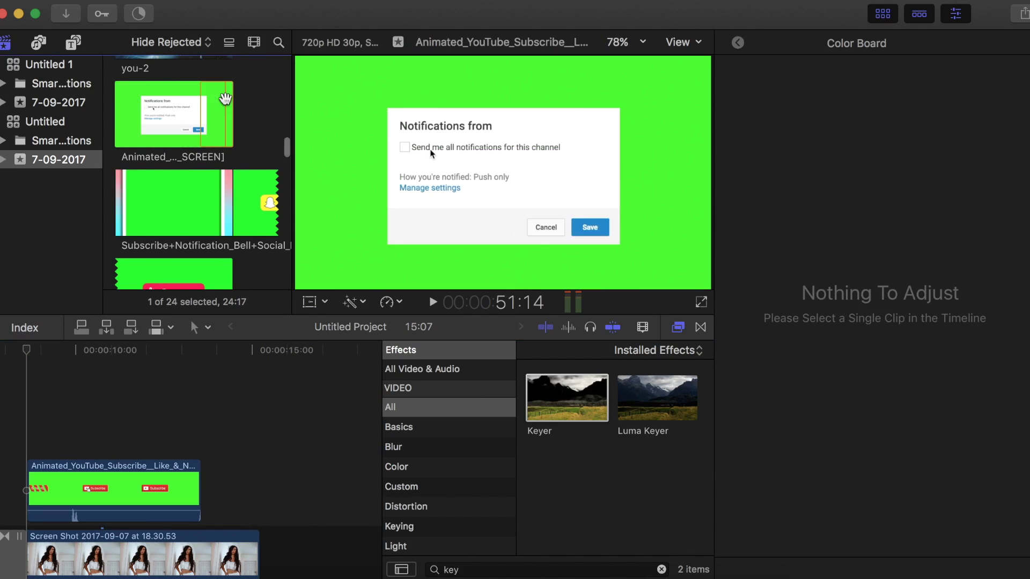
Step: Add the Instagram bar range of the Subscribe+Notification clip on top and key out its green
left_click(152, 229)
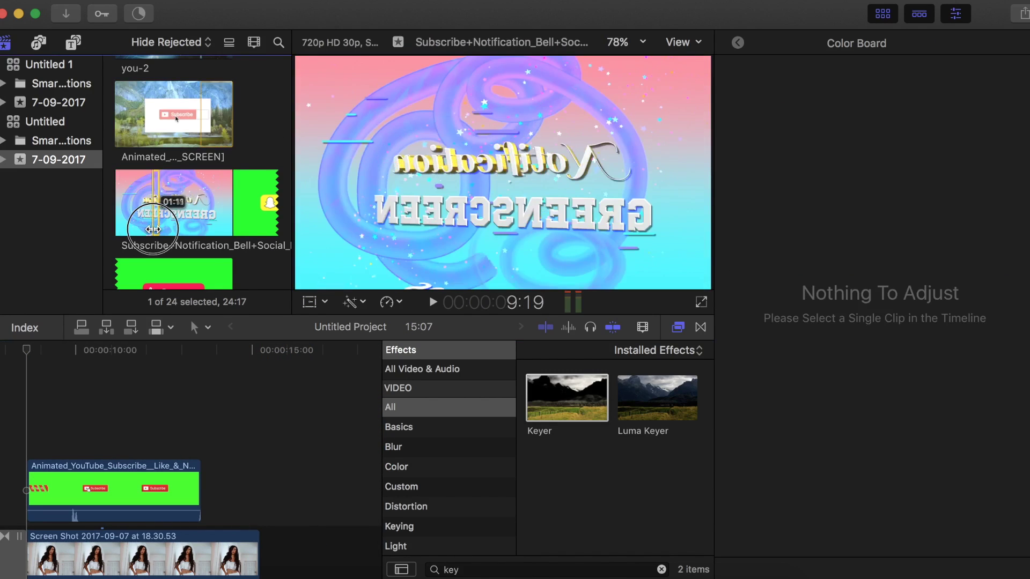
left_click_drag(153, 229, 227, 264)
left_click_drag(170, 198, 31, 435)
left_click_drag(571, 400, 138, 424)
Step: Shrink the Instagram bar toward the lower left and trim the top overlay clip's end
left_click_drag(29, 364, 143, 368)
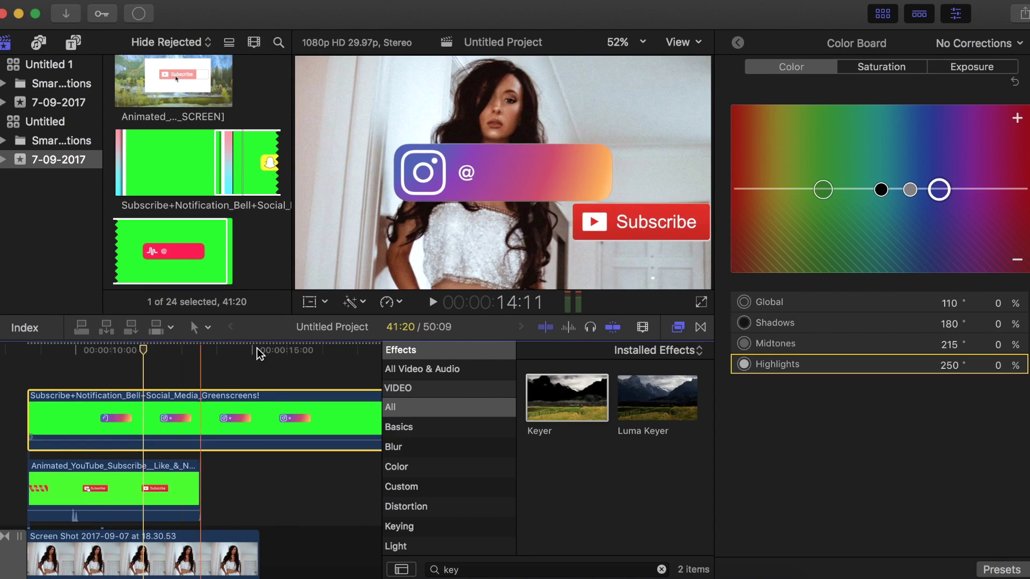
left_click(309, 302)
left_click_drag(295, 291, 316, 320)
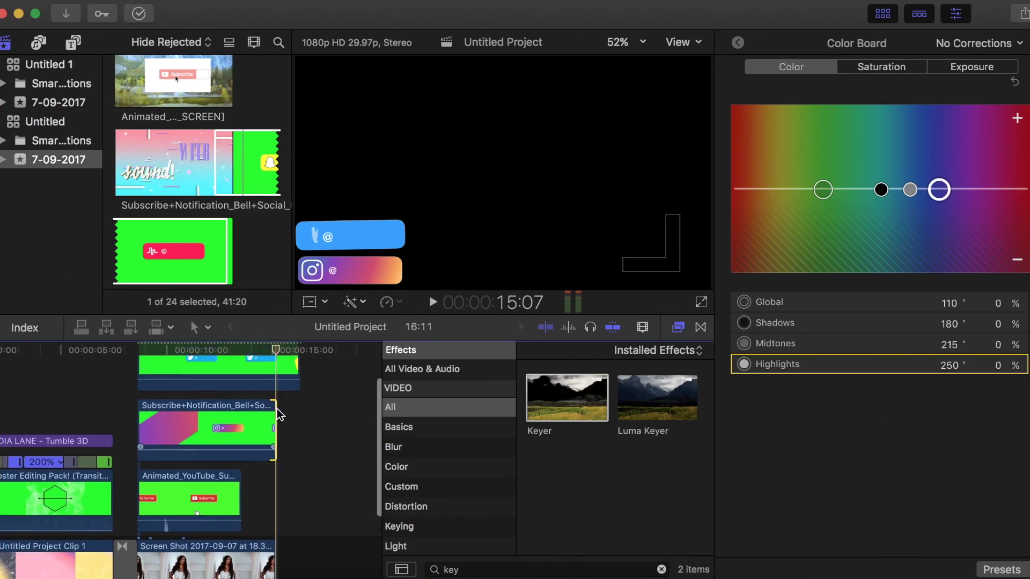
scroll(278, 415, "up", 2)
left_click_drag(298, 389, 273, 348)
left_click(197, 348)
scroll(222, 433, "up", 2)
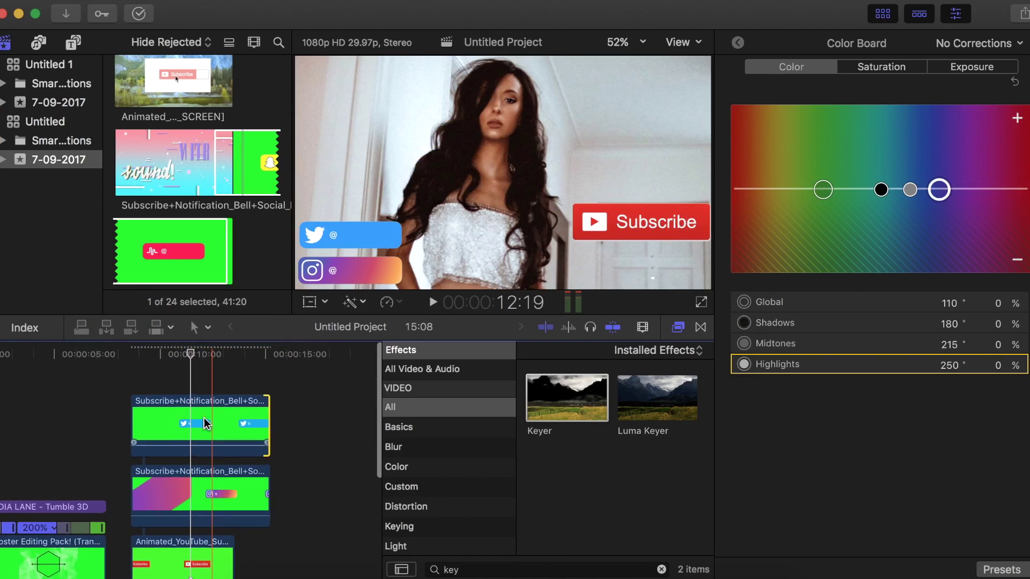
left_click(75, 45)
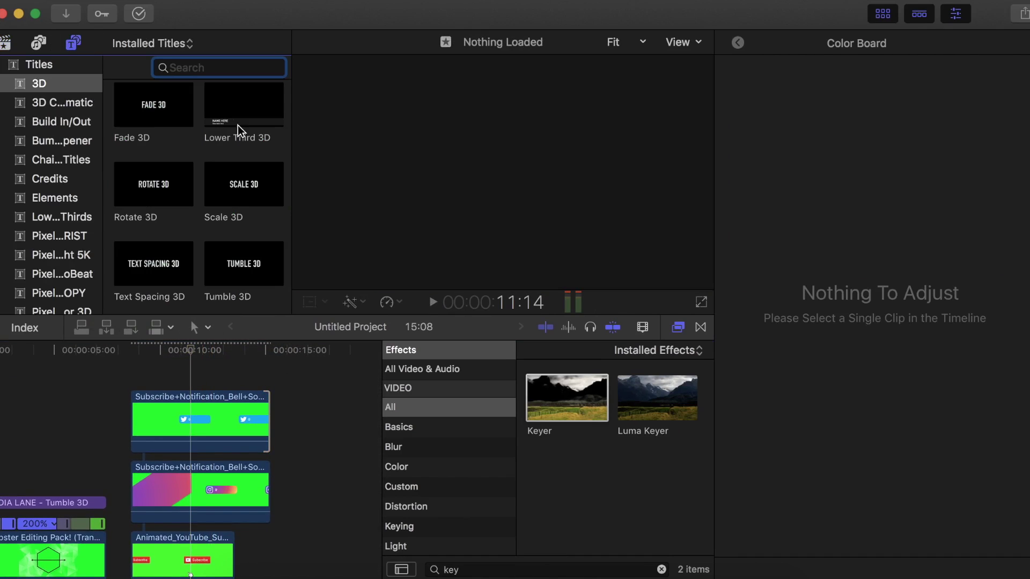
Step: Add a Tumble 3D title above the overlays and edit its text and 3D settings
left_click_drag(264, 271, 191, 375)
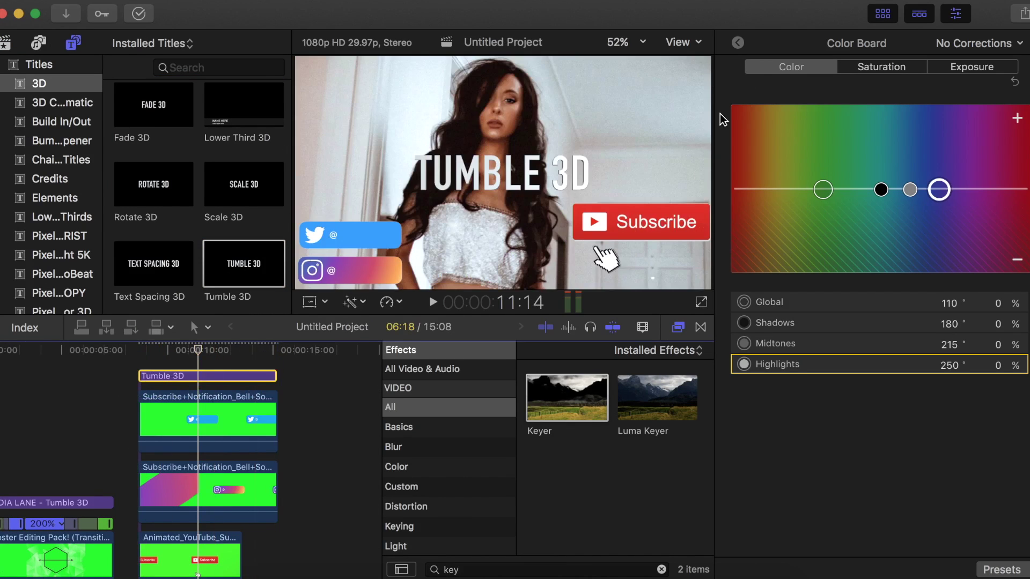
left_click(736, 44)
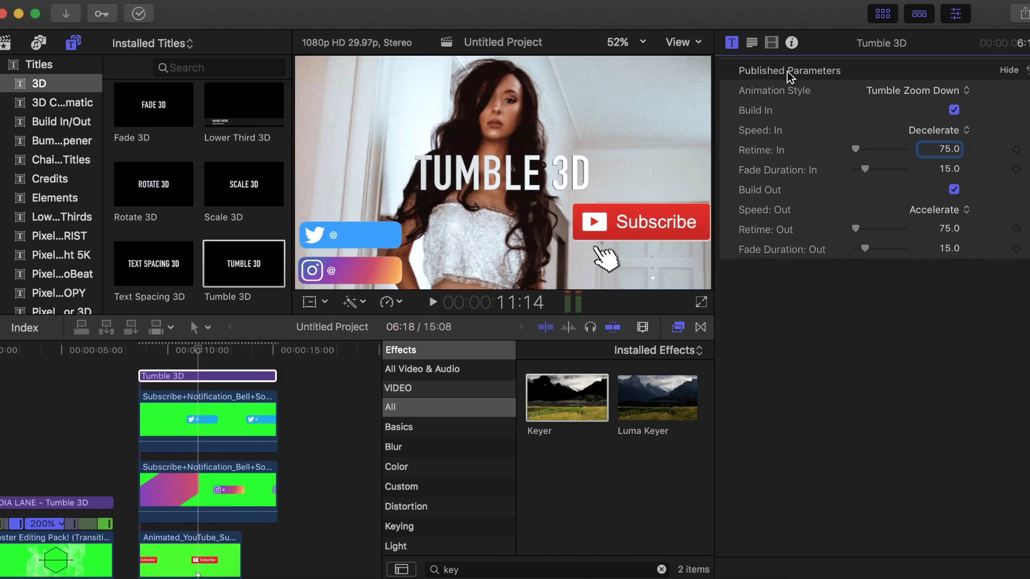
left_click(752, 43)
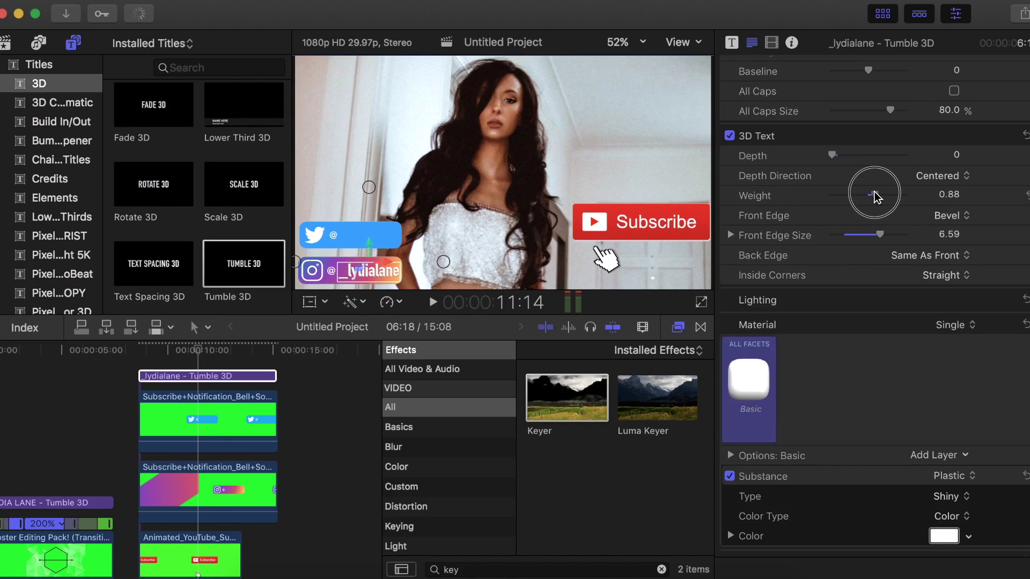
Step: Move the duplicate _lydialane title text up into the Twitter handle bar
left_click(208, 378)
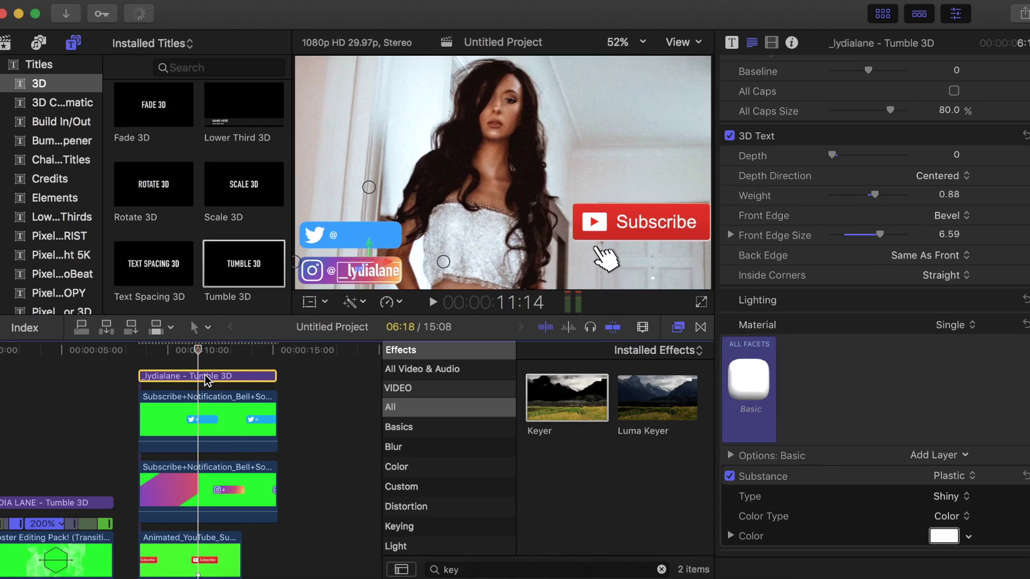
left_click_drag(196, 353, 136, 352)
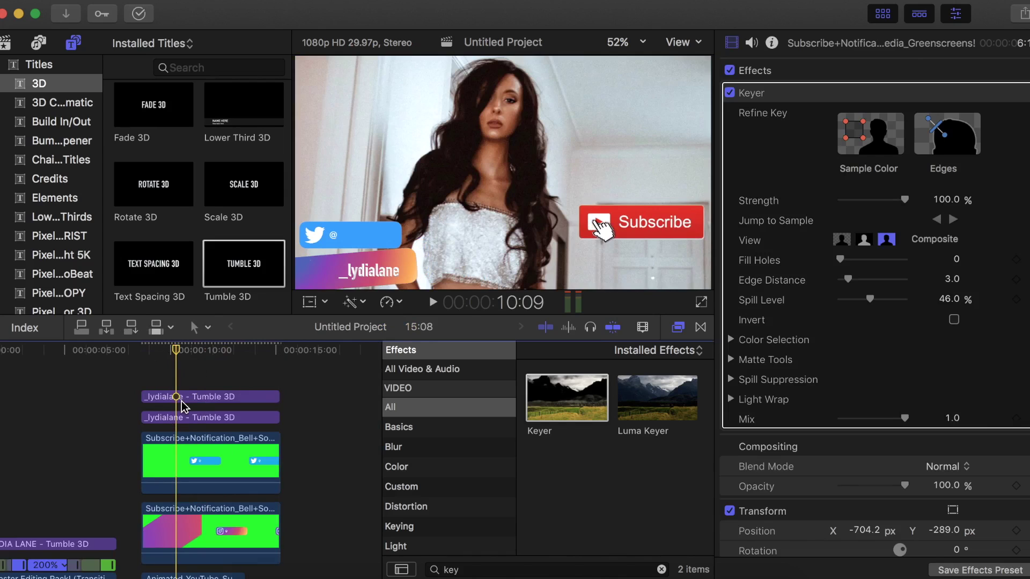
left_click(191, 396)
left_click_drag(370, 271, 367, 230)
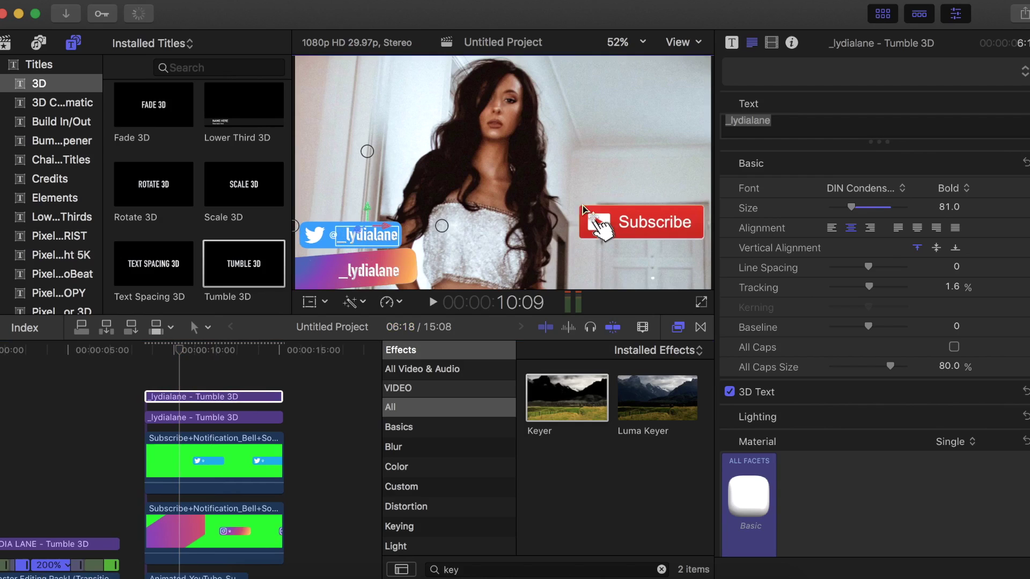
Step: Change the title text to lydialane_ and set its Animation Style to Tumble Zoom Up
type("lydialane_")
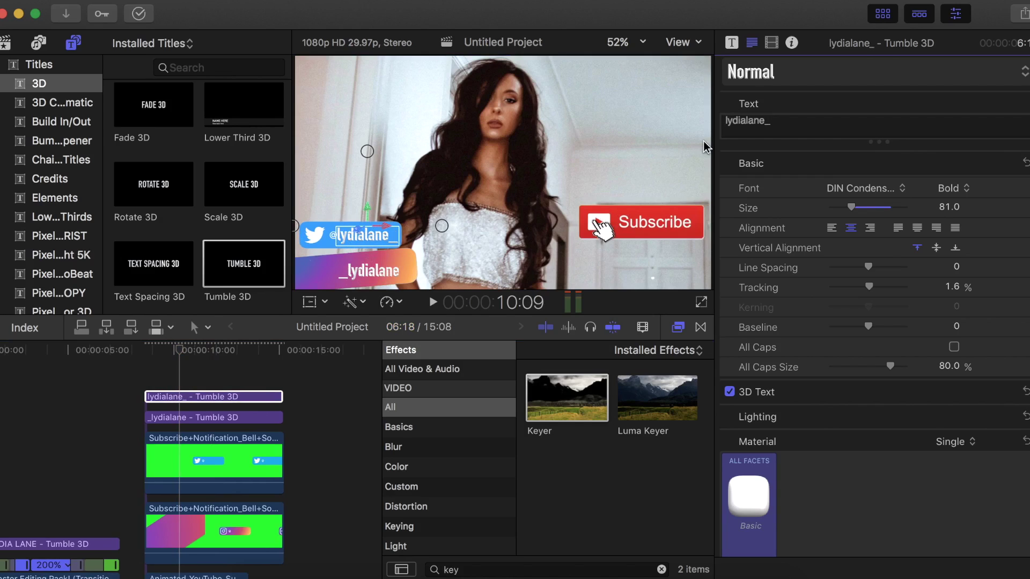
left_click(181, 355)
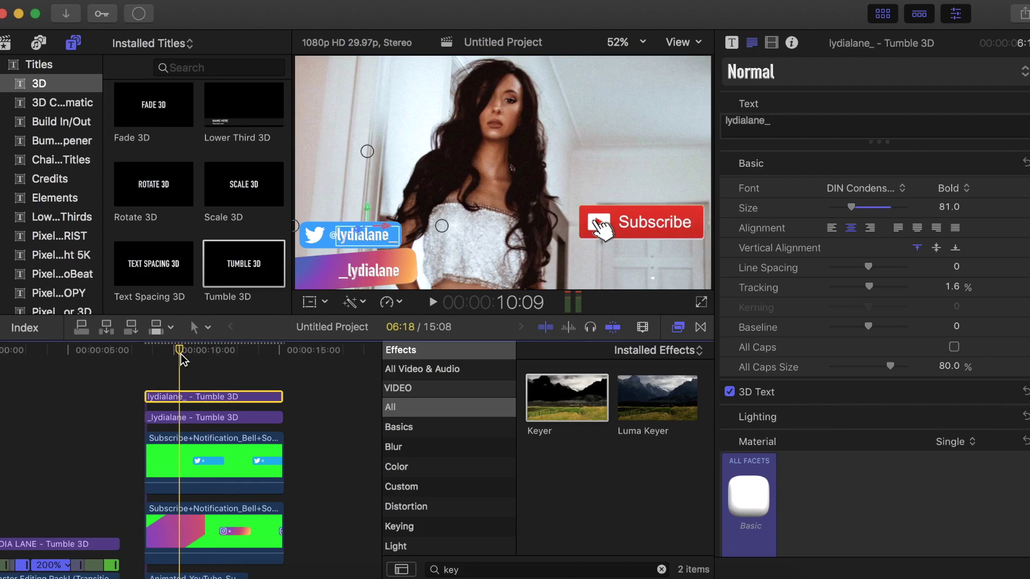
left_click(732, 42)
left_click(883, 91)
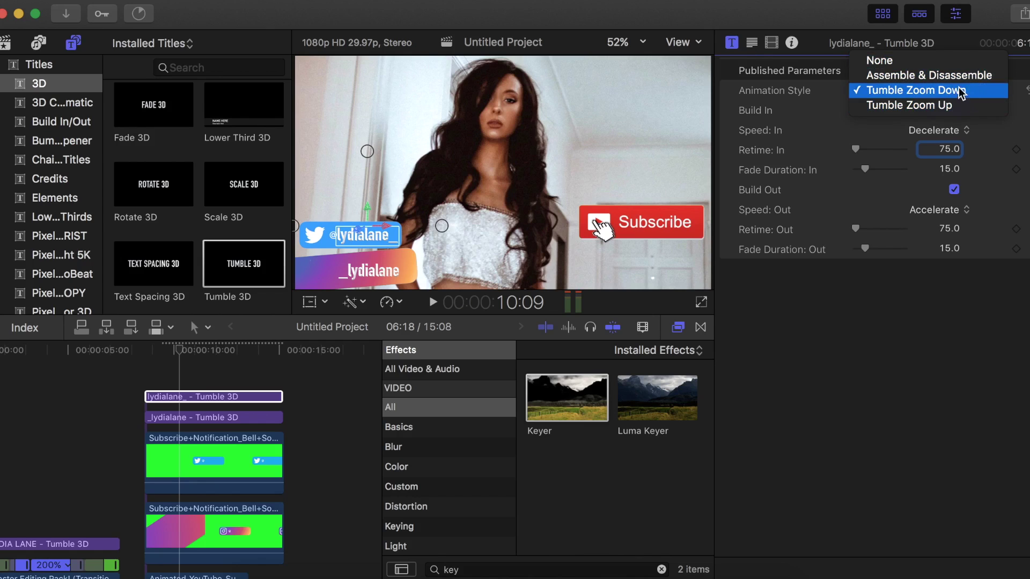
left_click(958, 106)
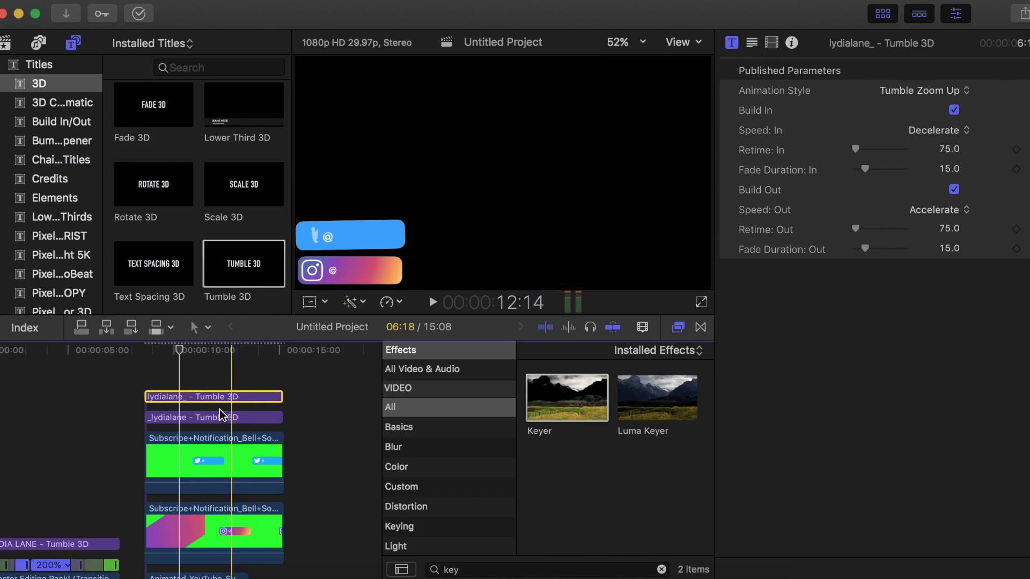
Step: Play back the intro to preview the handle titles animating between 08:19 and 13:17
left_click(73, 443)
key("space")
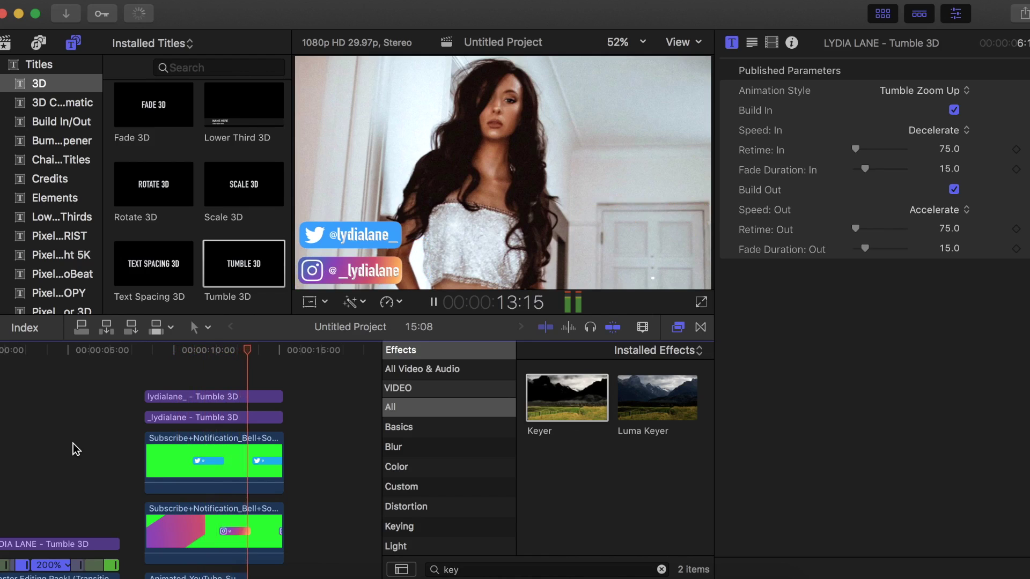
double_click(221, 396)
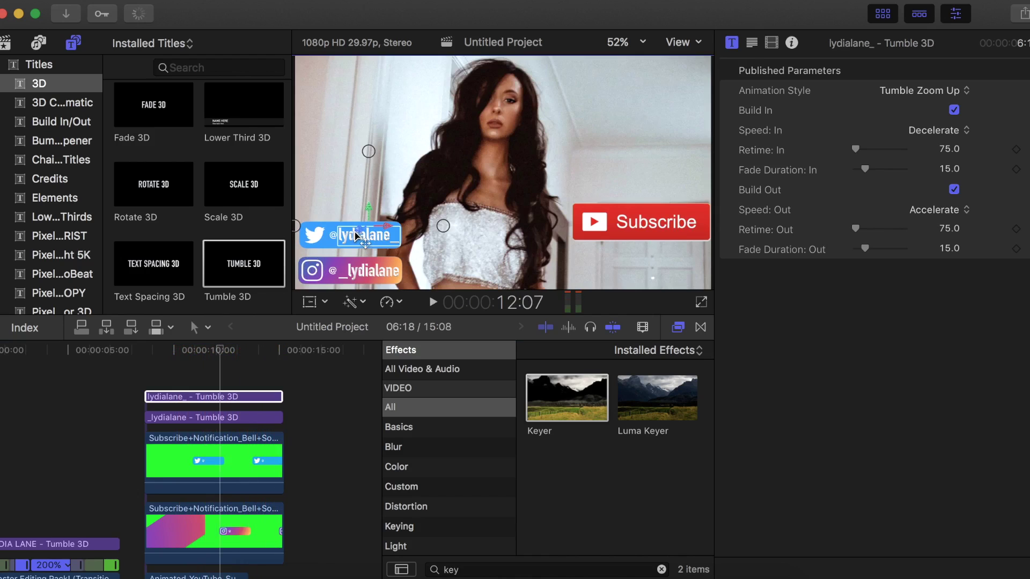
left_click(184, 352)
left_click(144, 356)
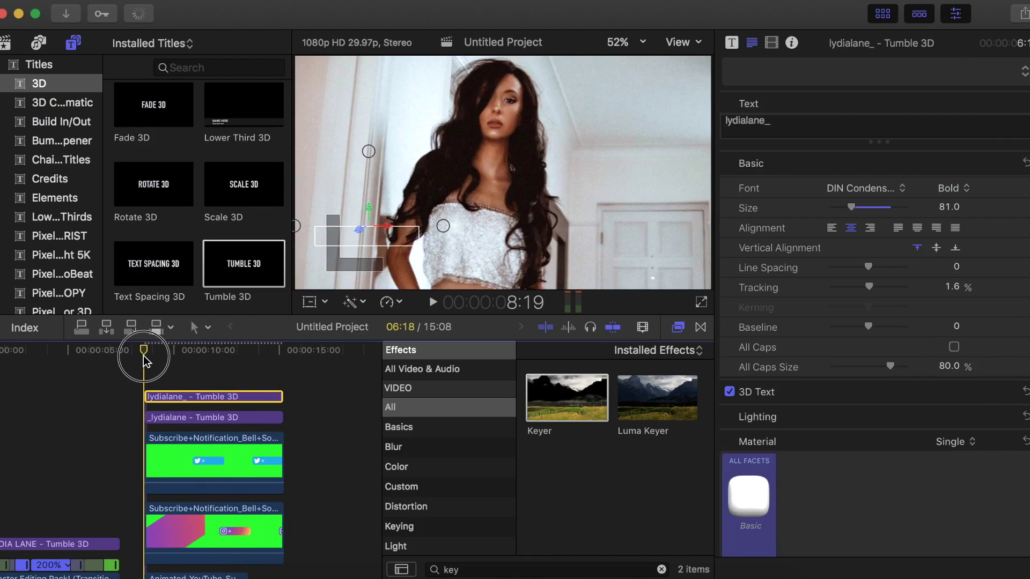
left_click(249, 355)
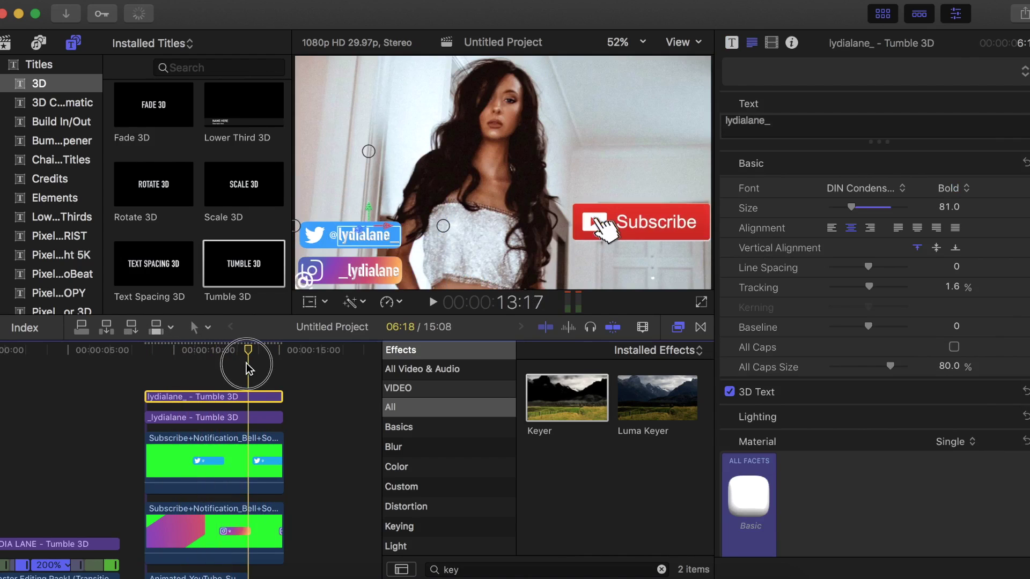
scroll(222, 456, "down", 5)
left_click(222, 481)
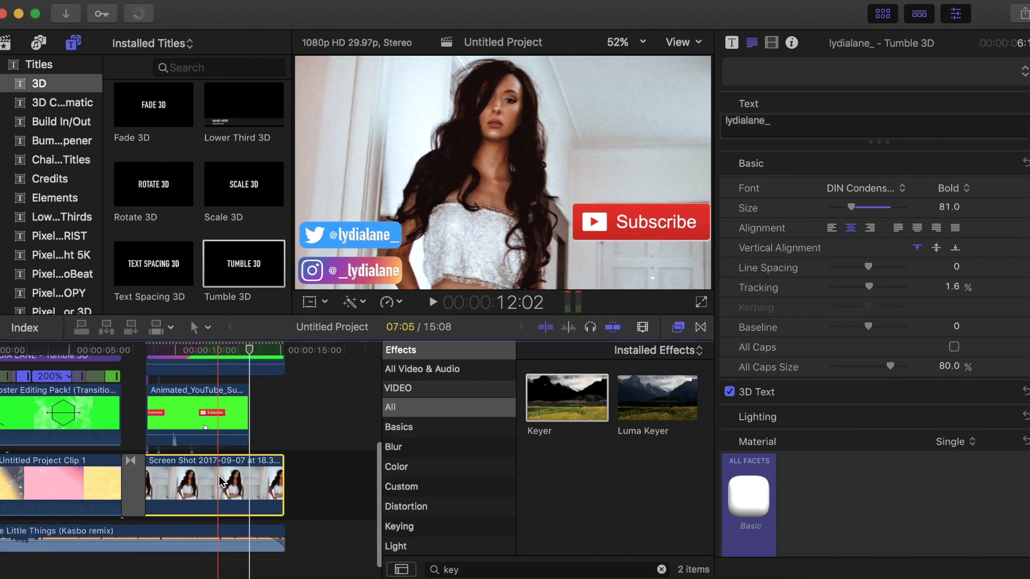
left_click_drag(248, 354, 217, 349)
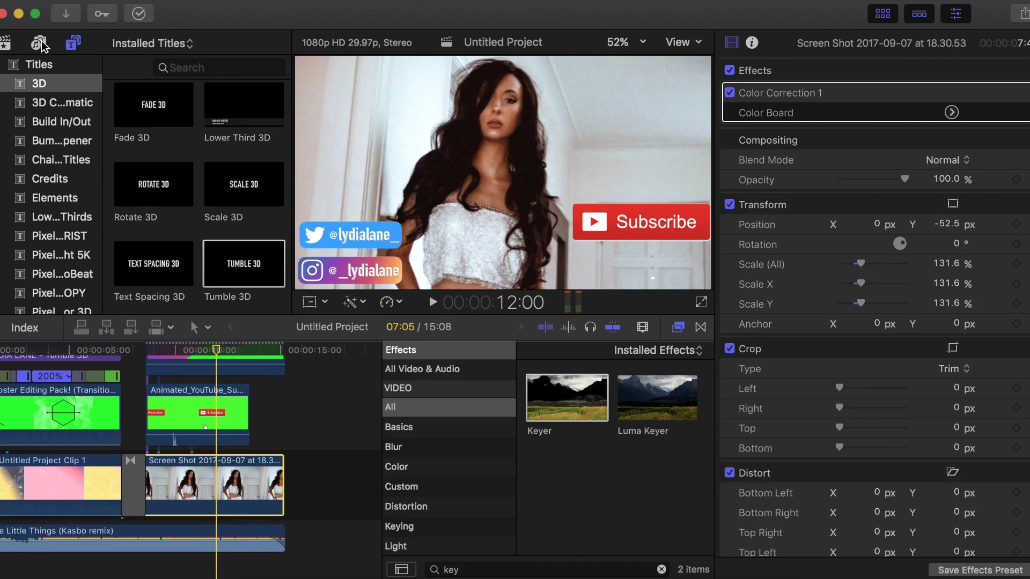
Step: Browse the Pixel title collections to the light-leak overlay titles
scroll(59, 161, "down", 2)
left_click(69, 204)
left_click(69, 214)
scroll(69, 212, "down", 1)
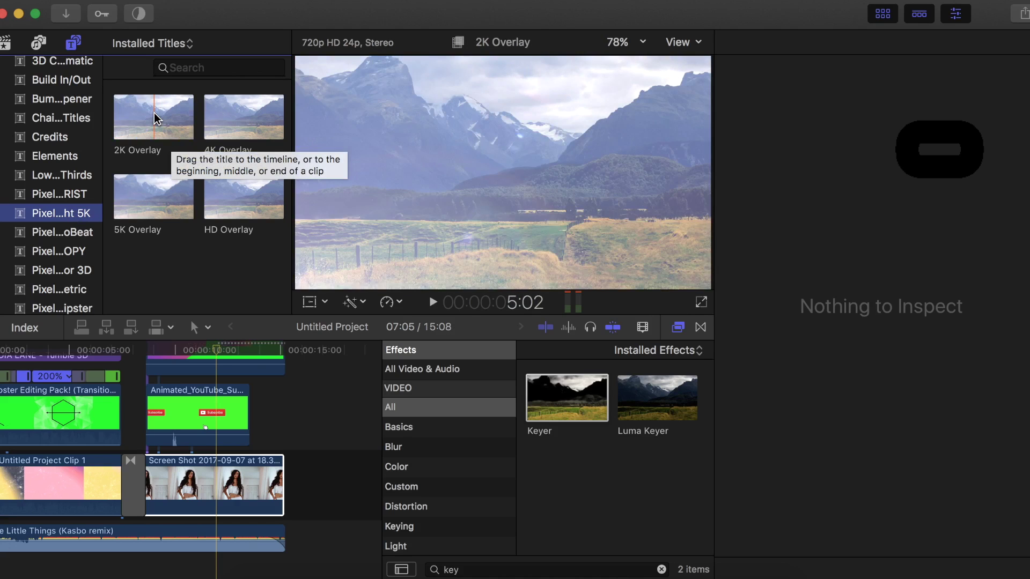
Step: Place the 2K Overlay light leak above the Screen Shot photo clip
left_click(142, 114)
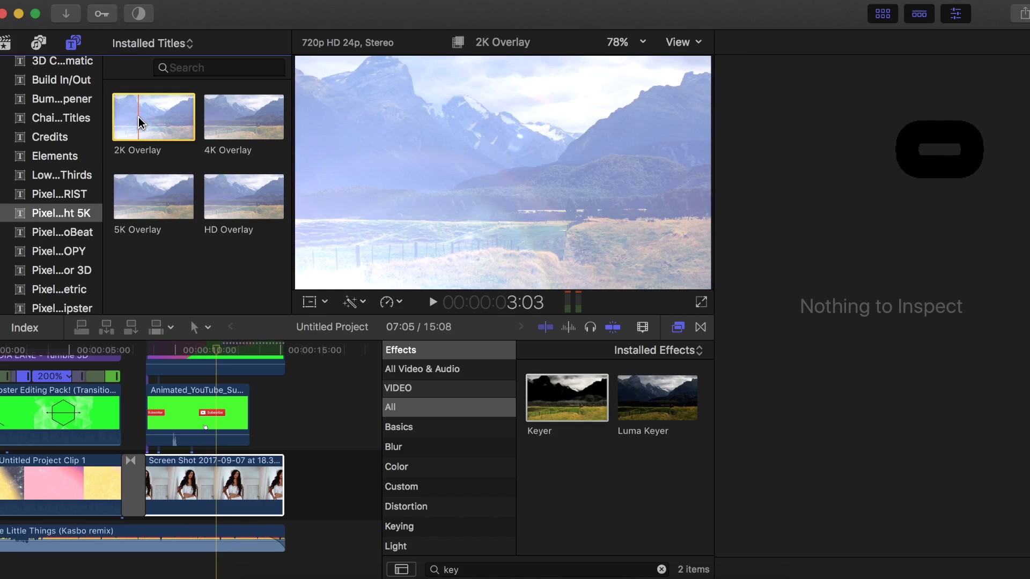
left_click(144, 107)
left_click_drag(144, 107, 156, 448)
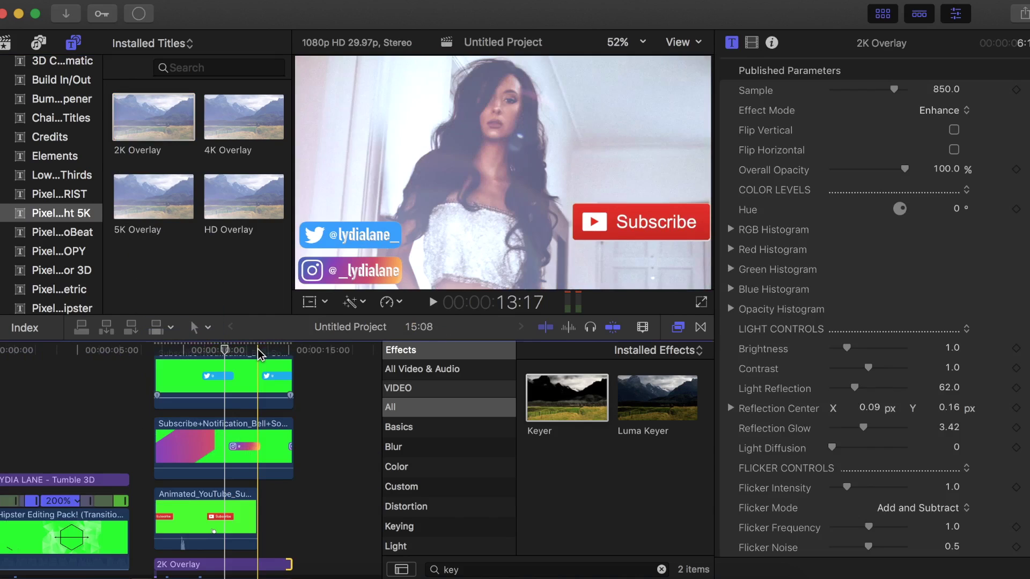
scroll(231, 386, "up", 2)
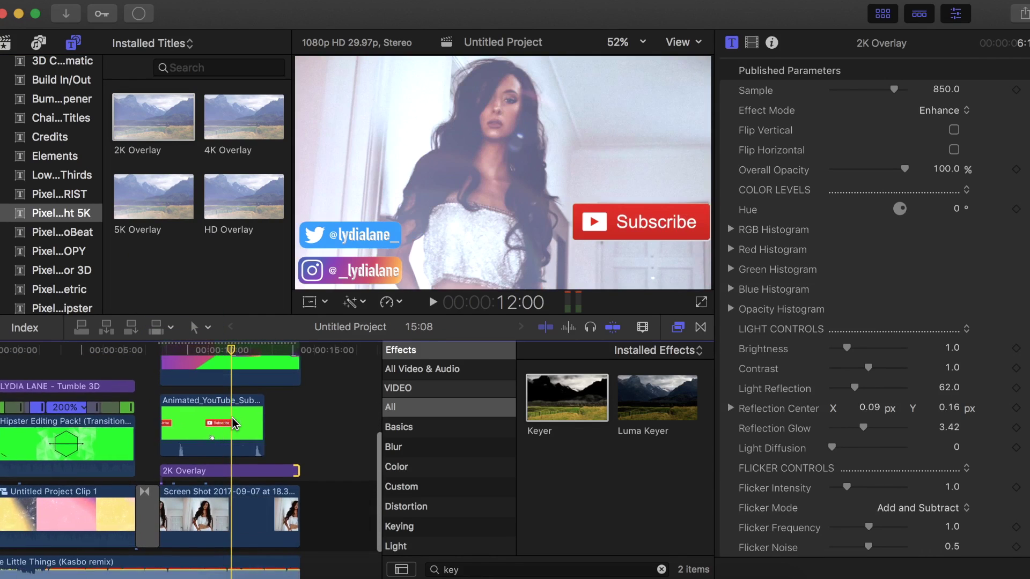
Step: Split the Screen Shot clip with the Blade tool at 12:05
left_click(207, 475)
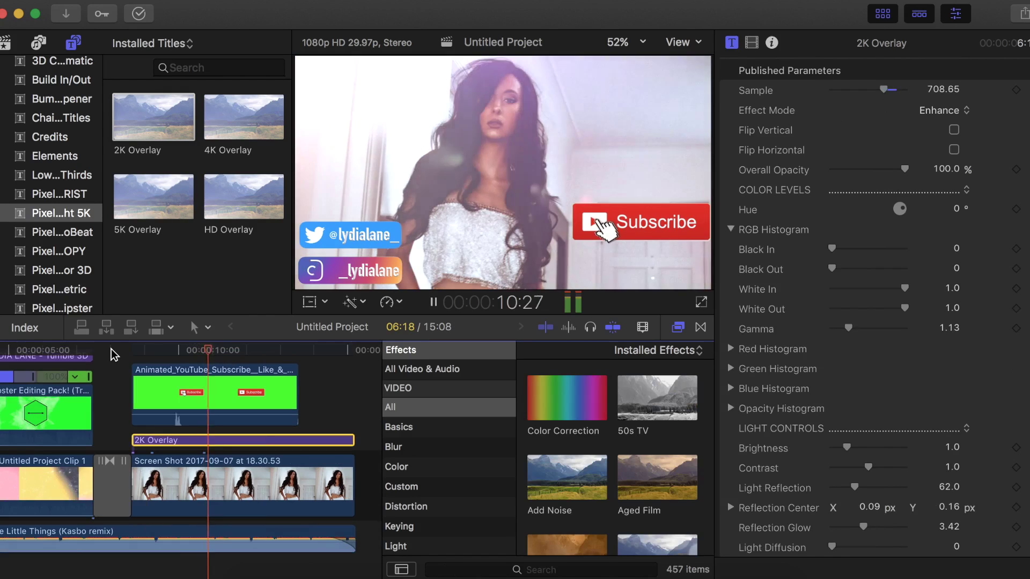
key("space")
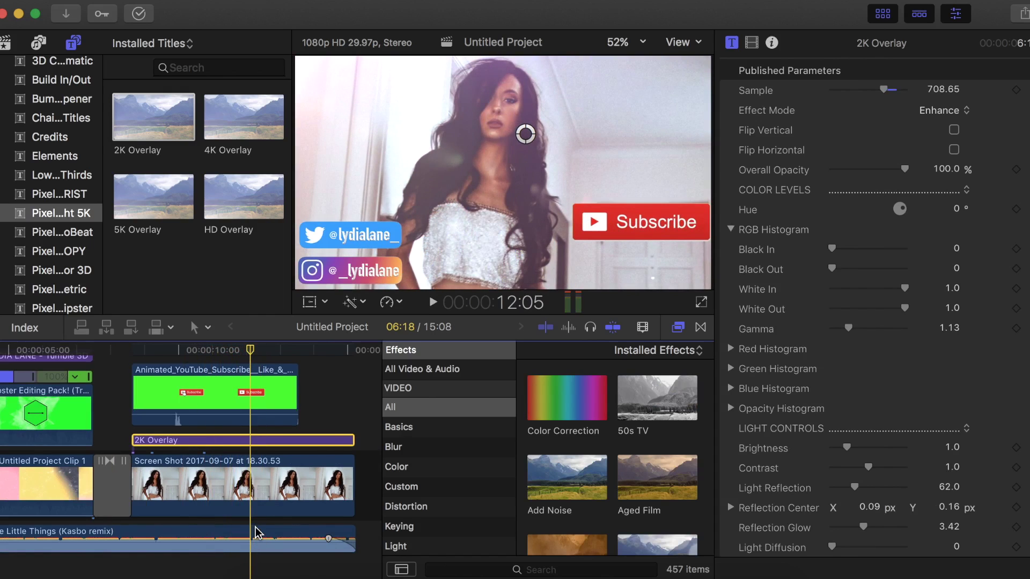
key("b")
left_click(252, 486)
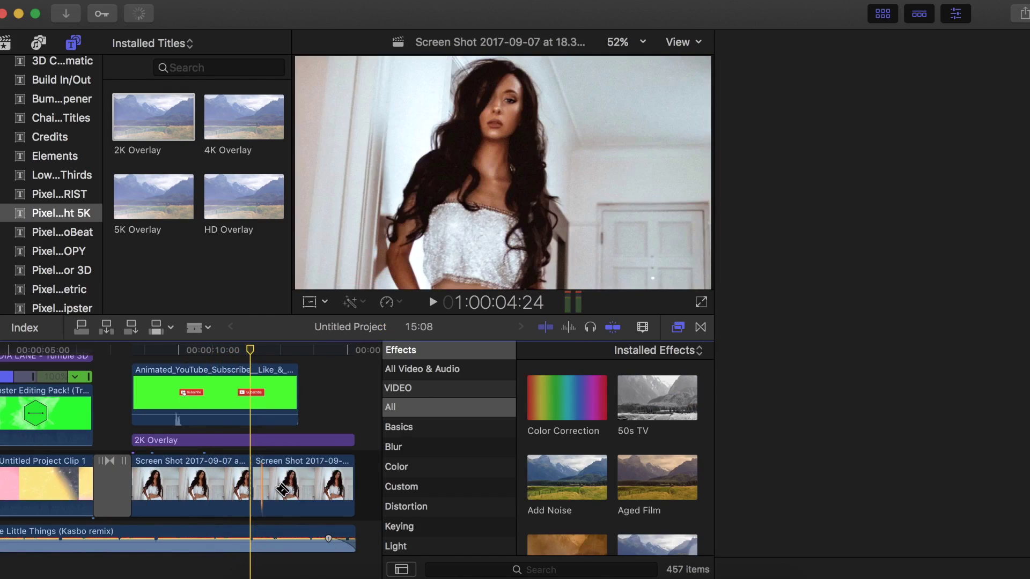
Step: Blade the Screen Shot clip into a short glitch piece and apply the Bad TV effect to it
left_click(299, 489)
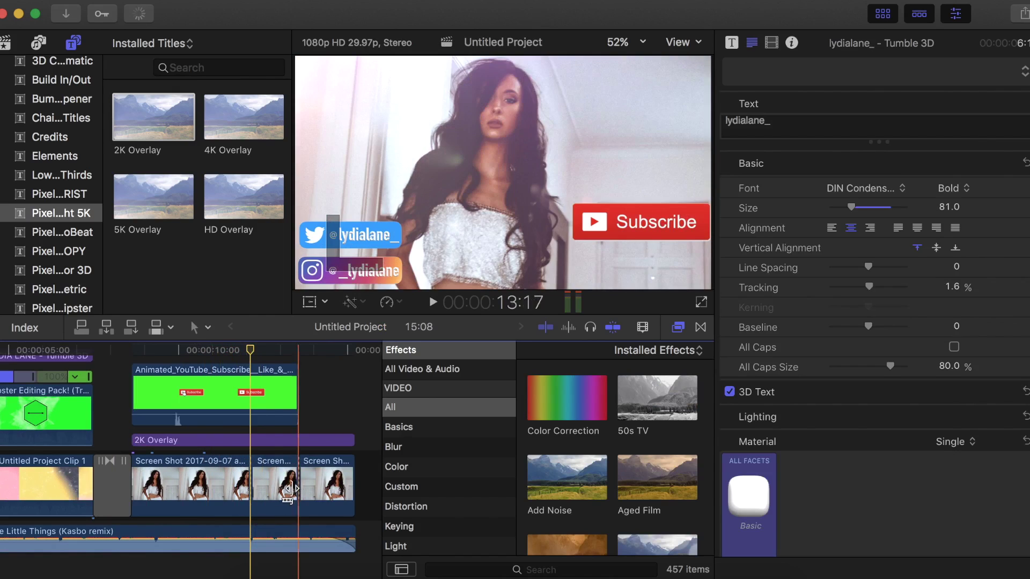
scroll(600, 472, "down", 4)
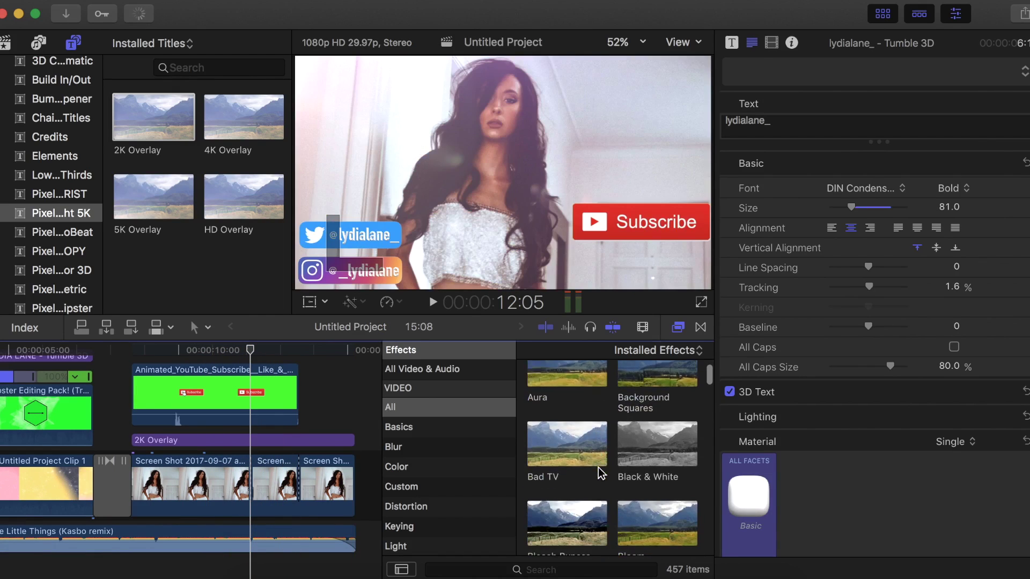
scroll(601, 473, "down", 1)
scroll(599, 472, "down", 4)
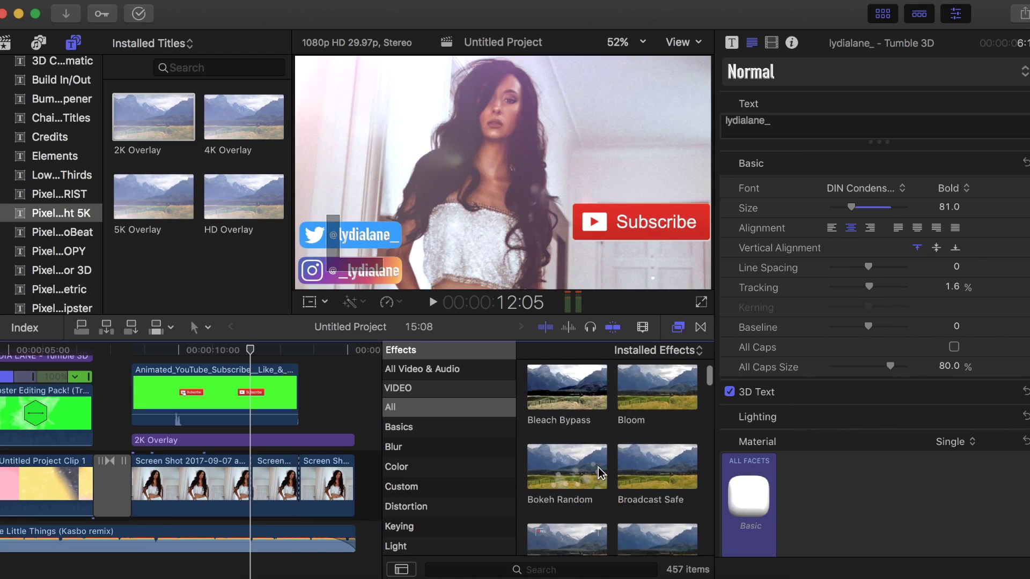
left_click_drag(567, 398, 274, 497)
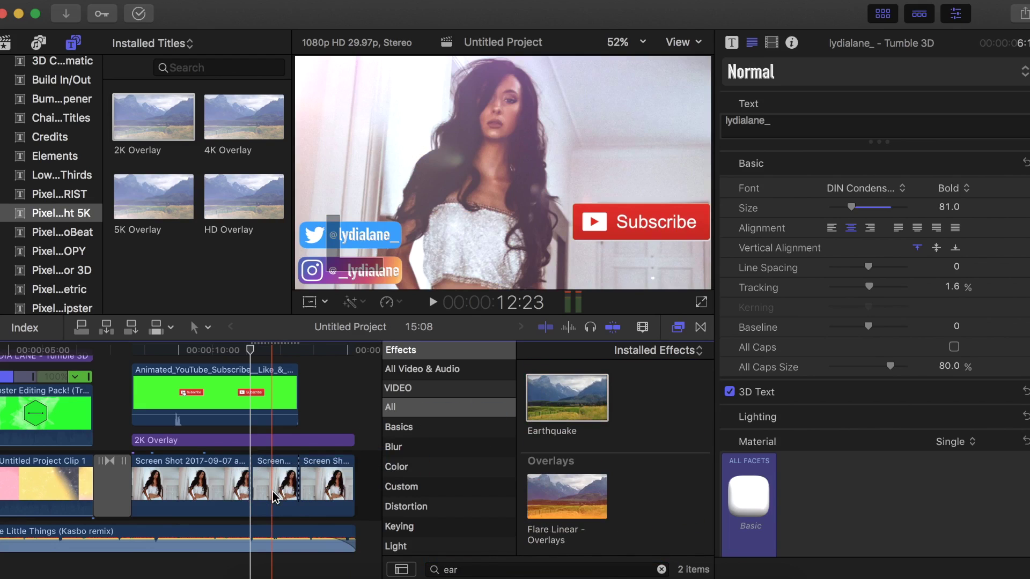
left_click(661, 570)
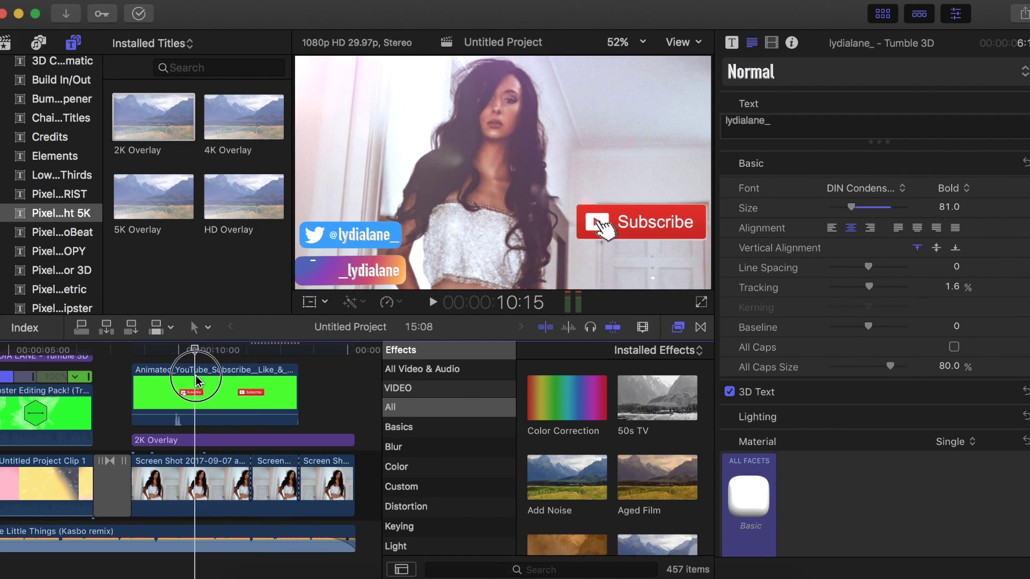
left_click(194, 480)
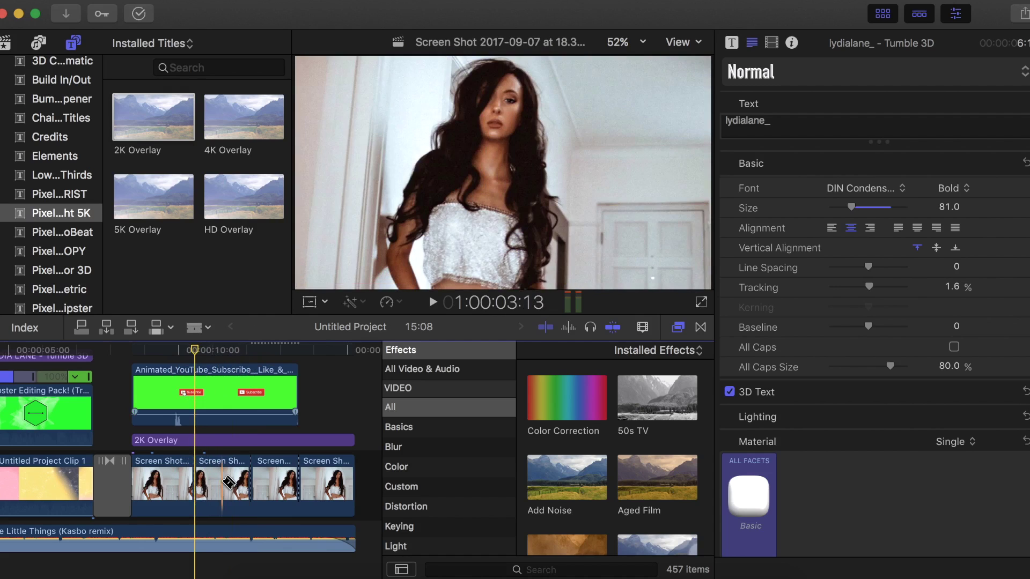
left_click(207, 483)
key("a")
scroll(571, 477, "down", 5)
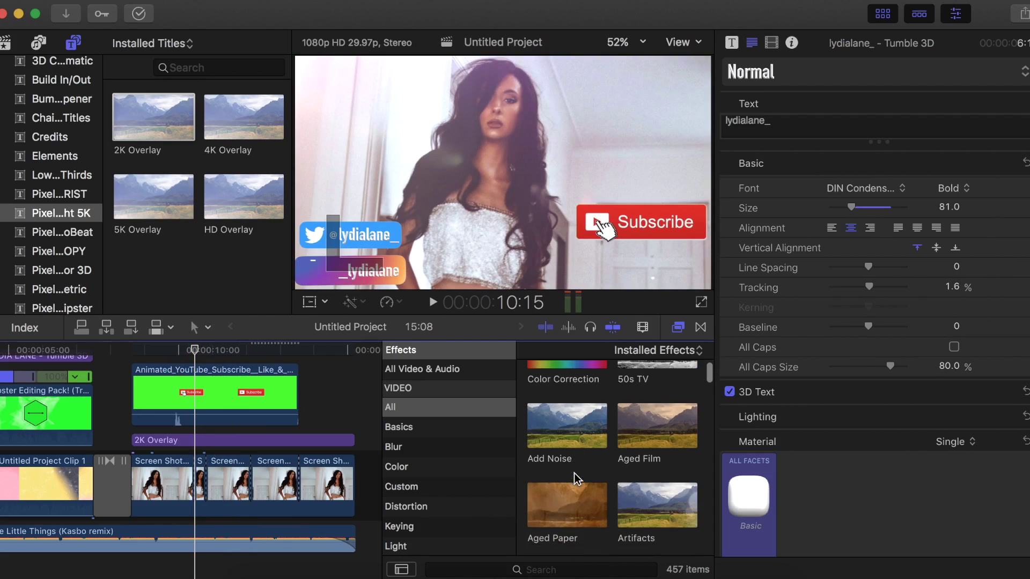
left_click_drag(564, 481, 197, 490)
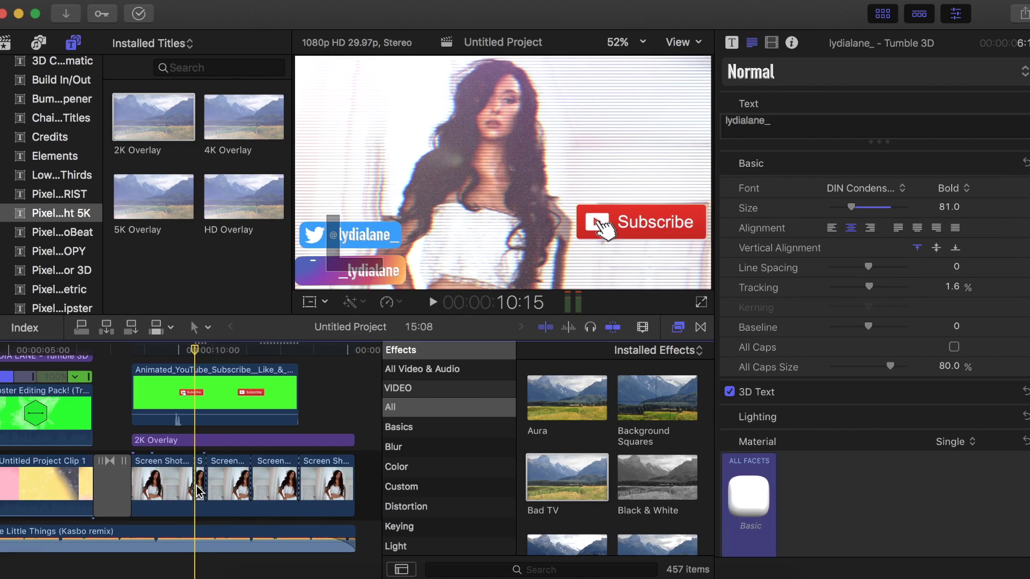
Step: Put an Invert & Burst transition at the end of the Screen Shot photo clips
left_click(110, 421)
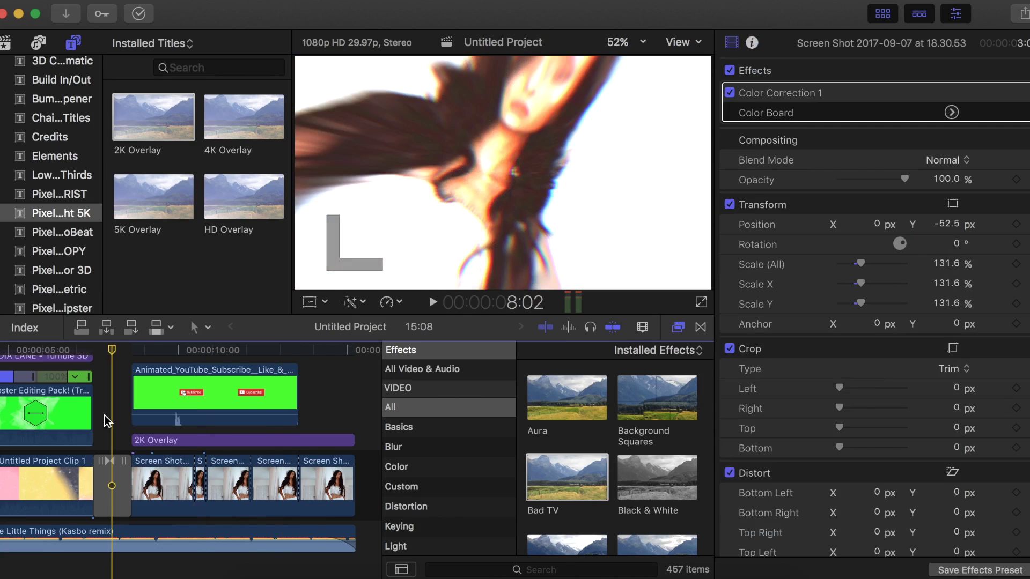
scroll(122, 445, "right", 2)
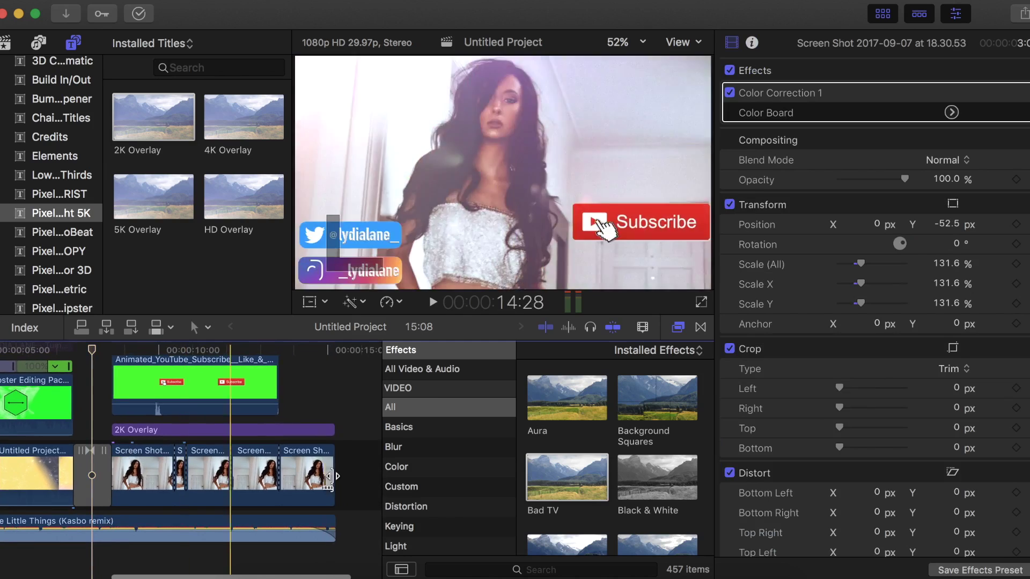
scroll(560, 476, "down", 3)
scroll(560, 476, "down", 1)
scroll(478, 516, "down", 4)
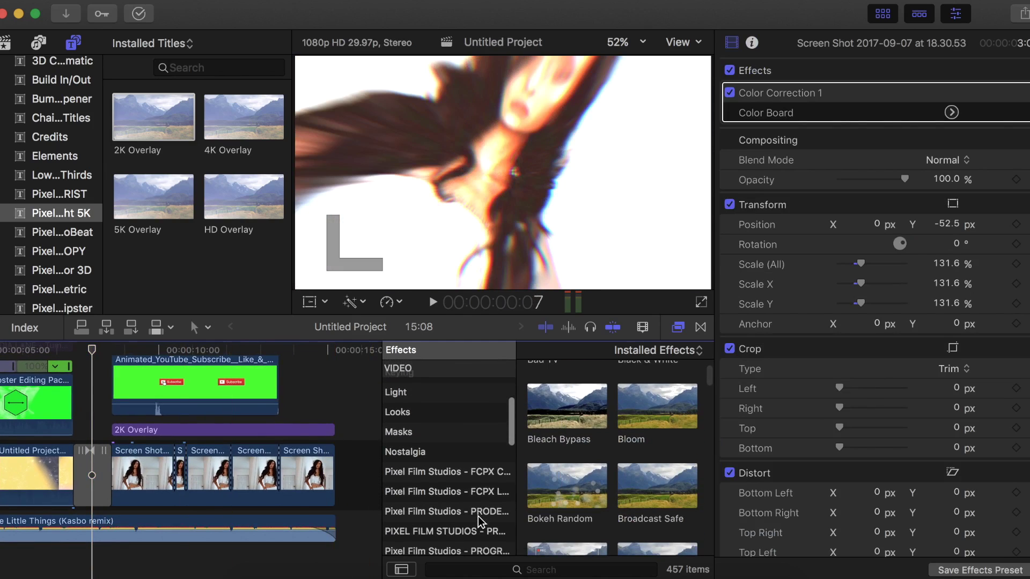
left_click(700, 328)
left_click_drag(558, 397, 316, 492)
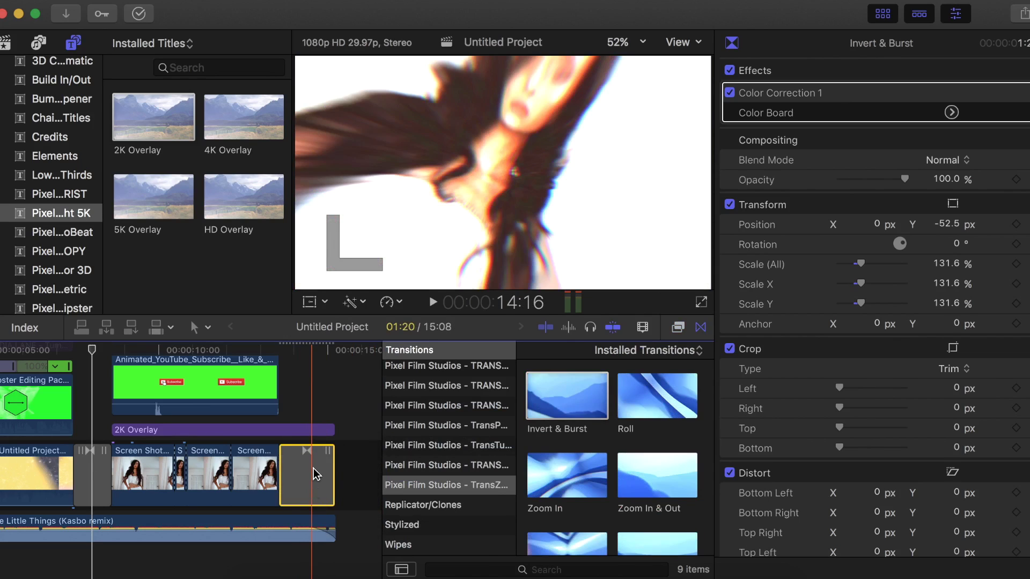
Step: Set the photo clips' Invert & Burst transition duration to 1 second
right_click(316, 474)
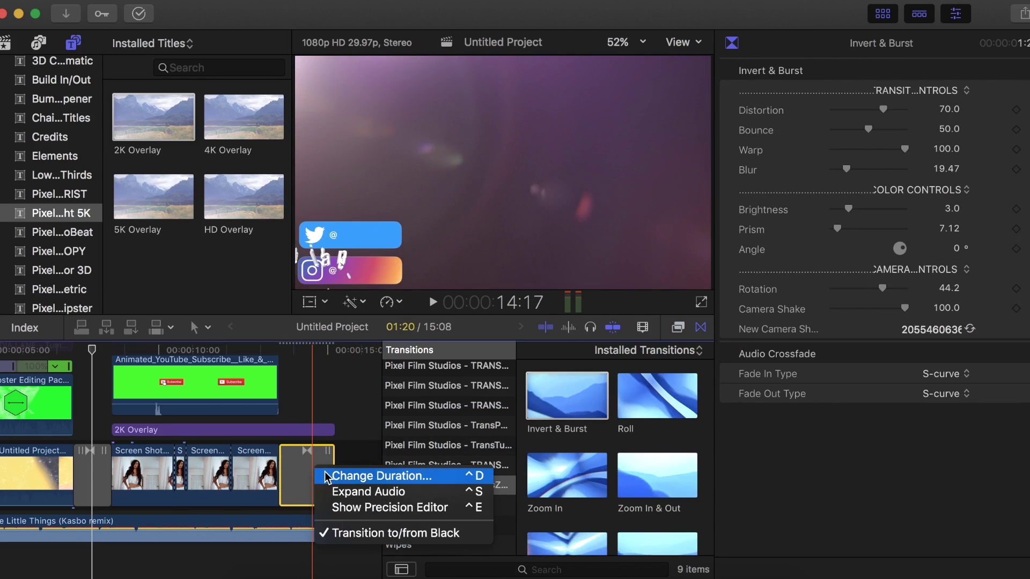
left_click(343, 476)
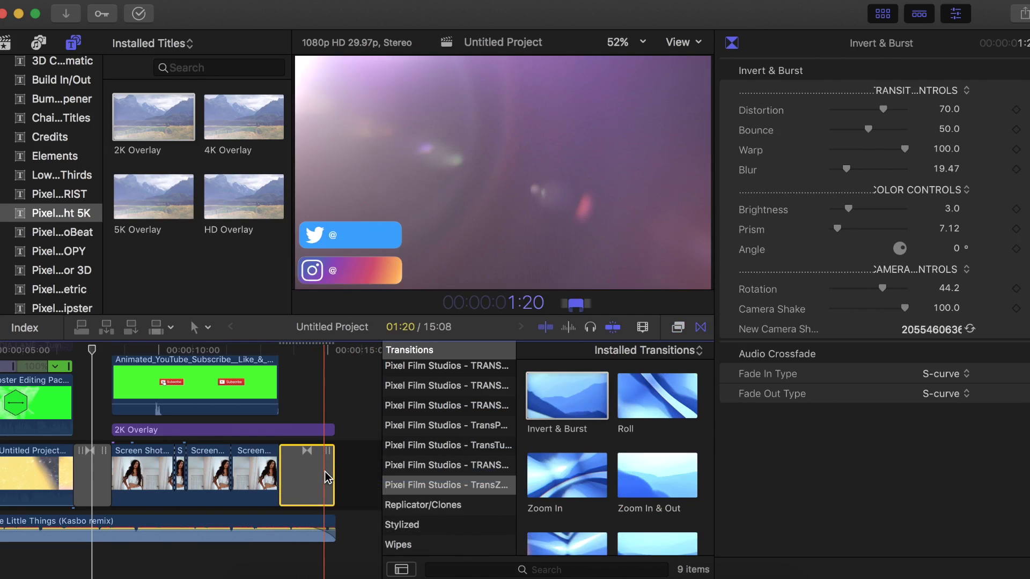
type("1")
key("Return")
Step: Add a 1-second Invert & Burst to the Subscribe overlay and shorten the Tumble 3D title's end
scroll(324, 472, "up", 4)
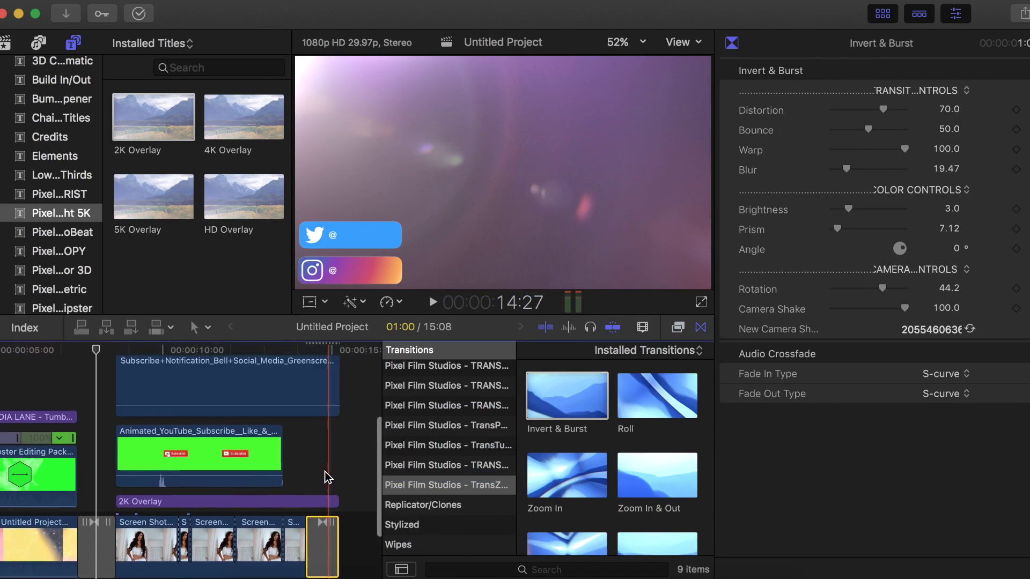
left_click_drag(589, 391, 311, 409)
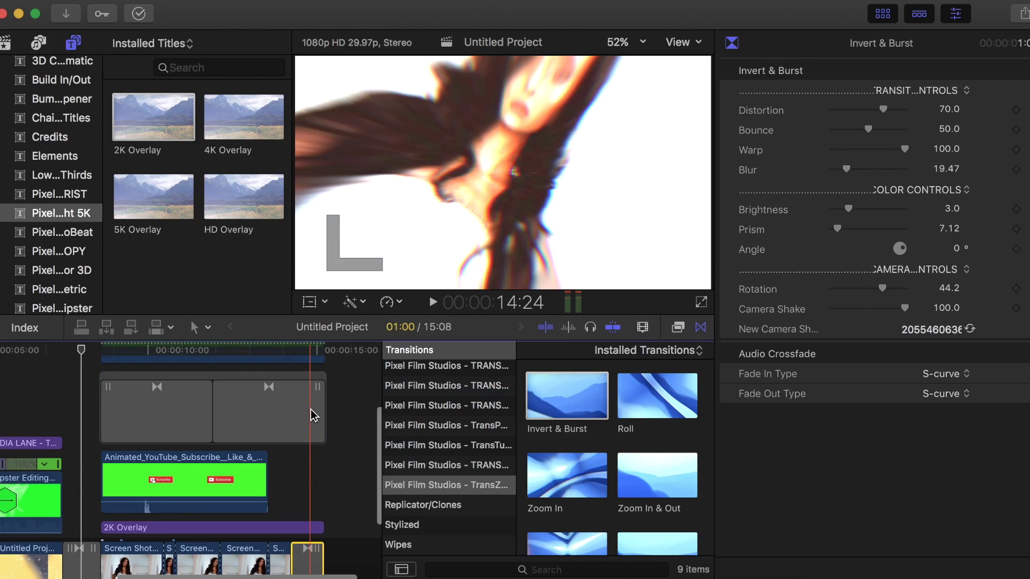
right_click(311, 409)
left_click(317, 417)
type("1")
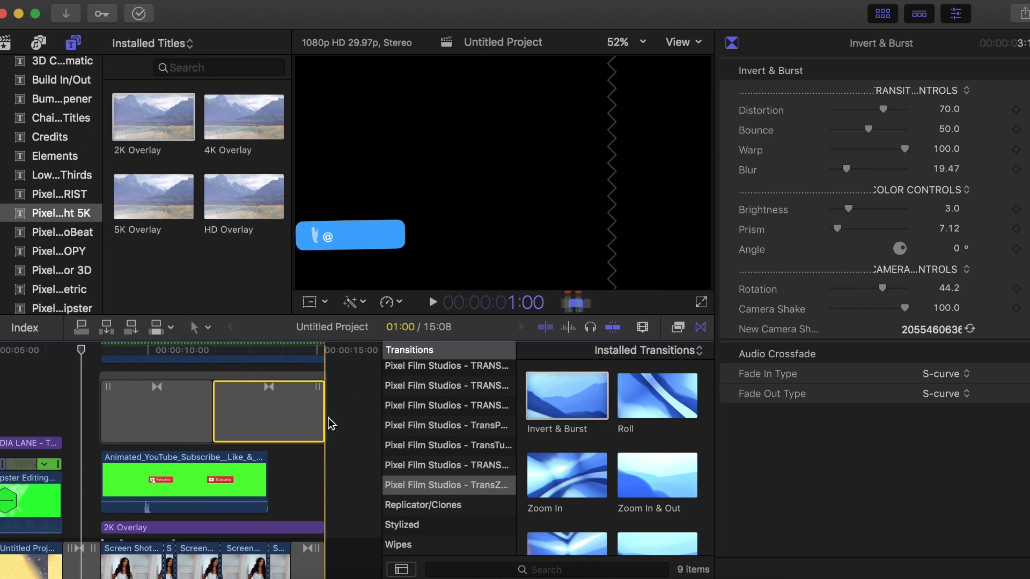
key("Return")
key("Delete")
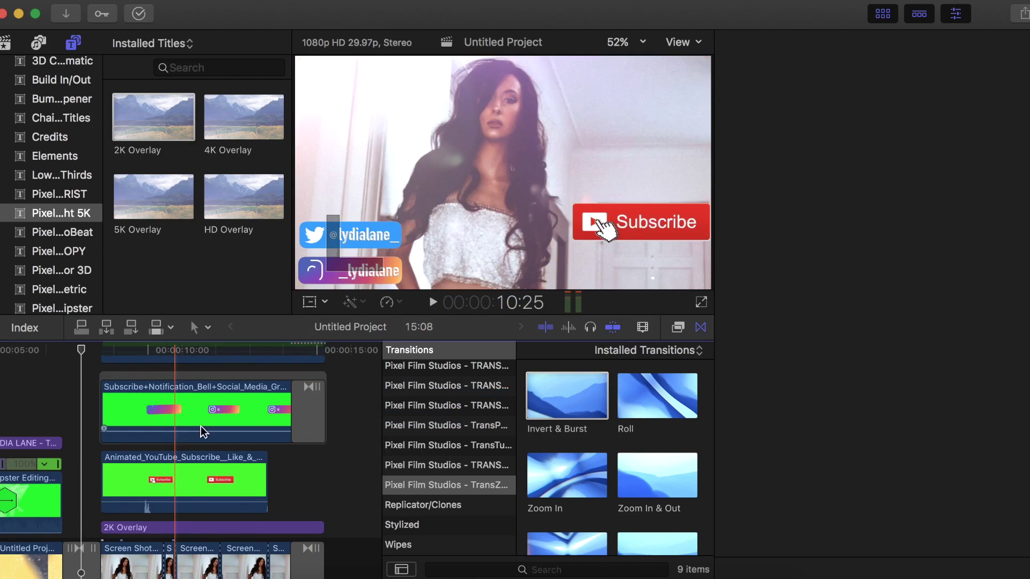
key("ctrl+z")
key("ctrl+z")
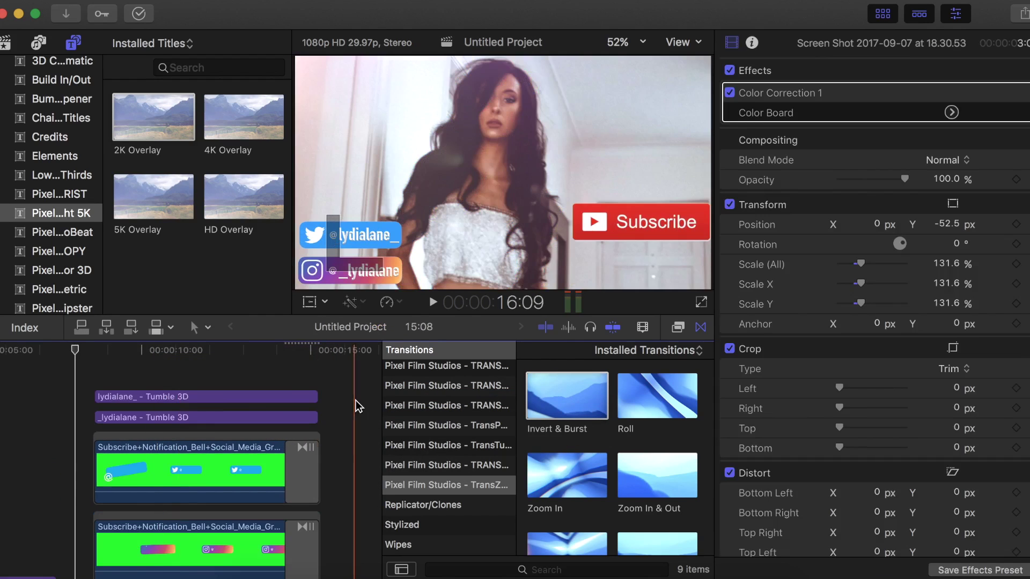
left_click_drag(356, 400, 282, 400)
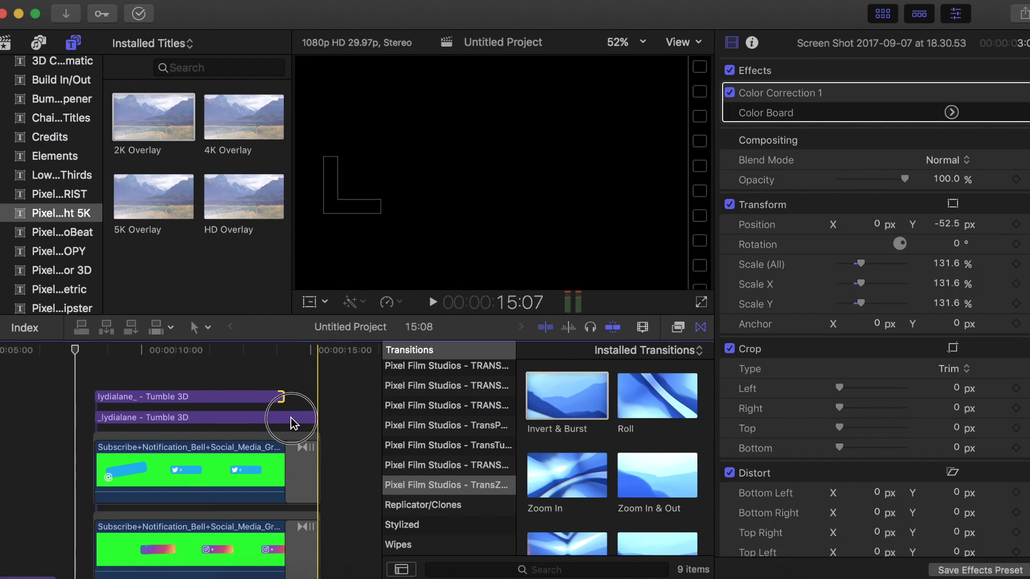
left_click(290, 423)
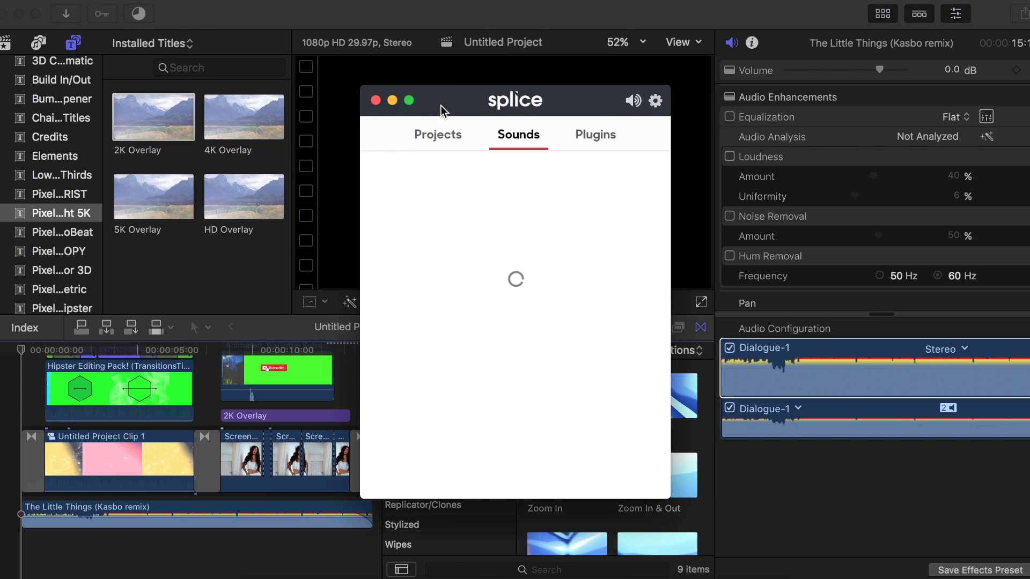
Step: Close Splice and drag Whoosh Fluttering Ambience 01.wav from LACIE SHARE into the timeline
scroll(462, 427, "down", 10)
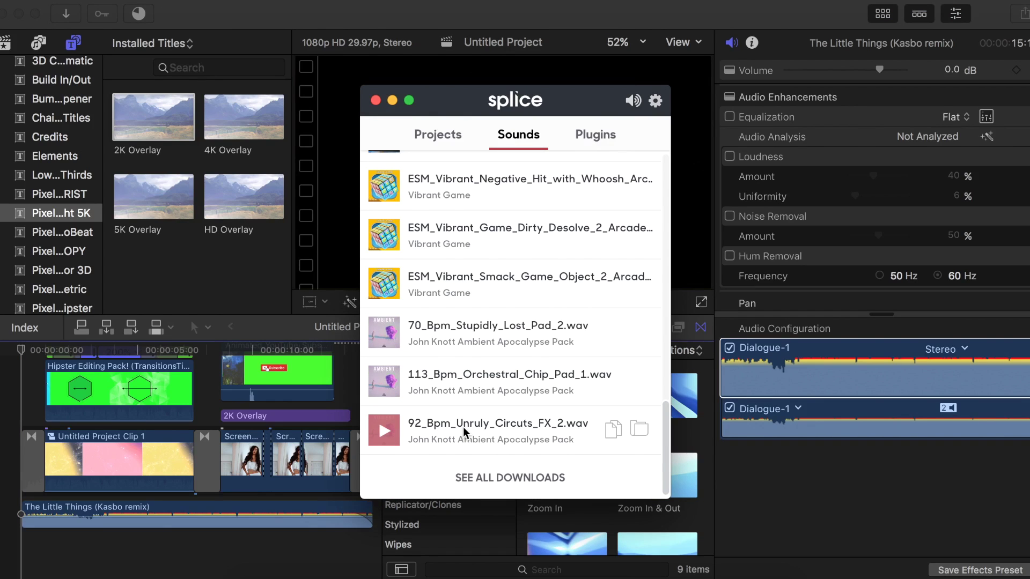
left_click(375, 100)
left_click(278, 563)
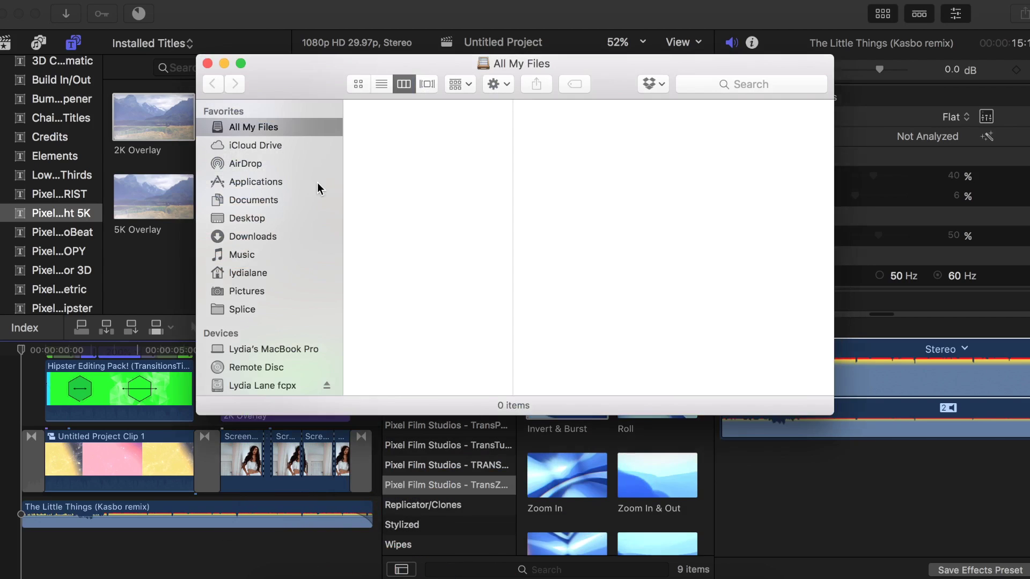
scroll(294, 192, "down", 4)
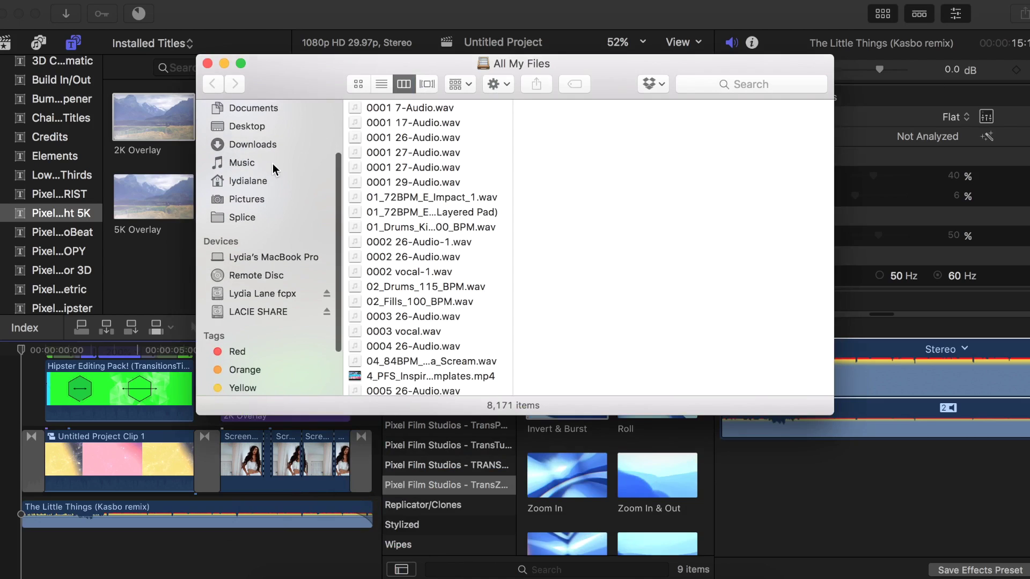
left_click(258, 311)
scroll(428, 247, "down", 20)
left_click_drag(432, 358, 24, 552)
Step: Place the whoosh sound under the music at the project start and trim its start
left_click(94, 552)
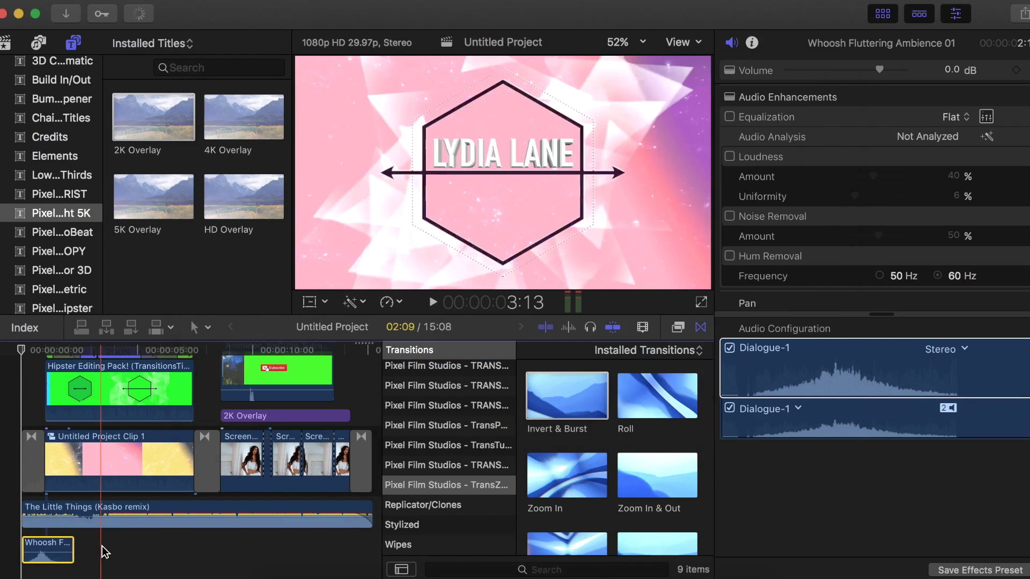
scroll(104, 552, "down", 2)
scroll(32, 515, "up", 2)
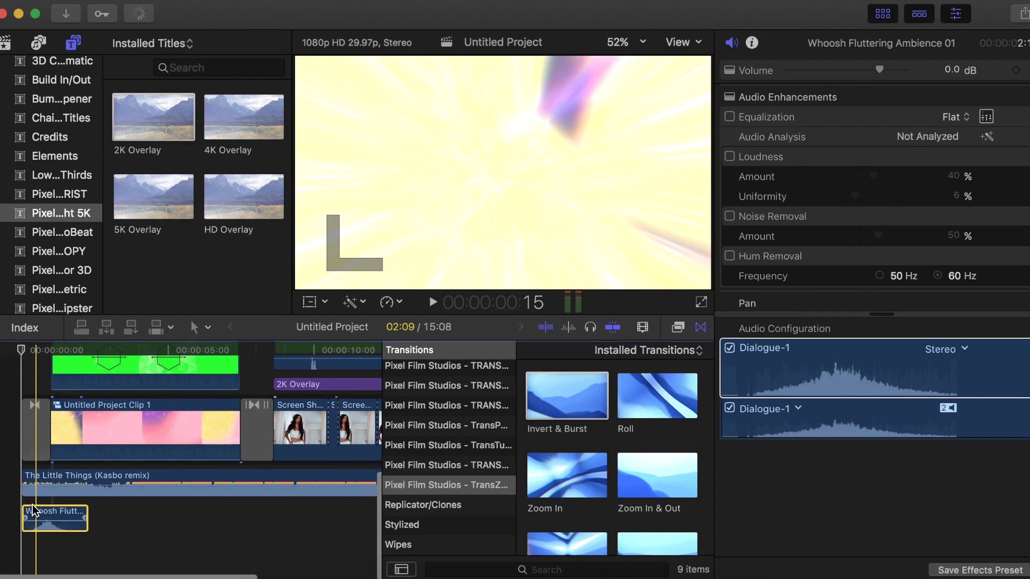
left_click_drag(27, 510, 44, 513)
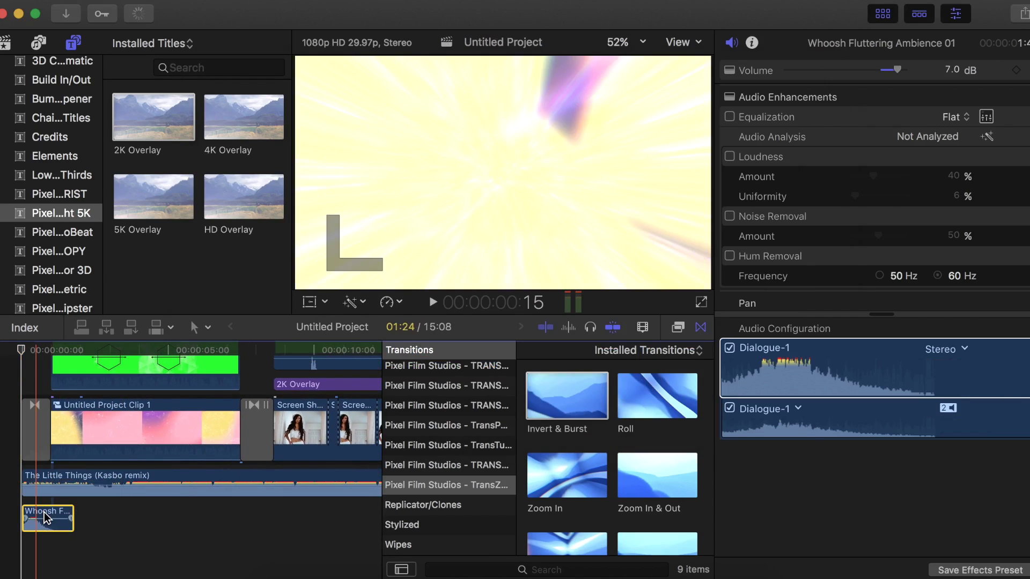
scroll(44, 513, "right", 2)
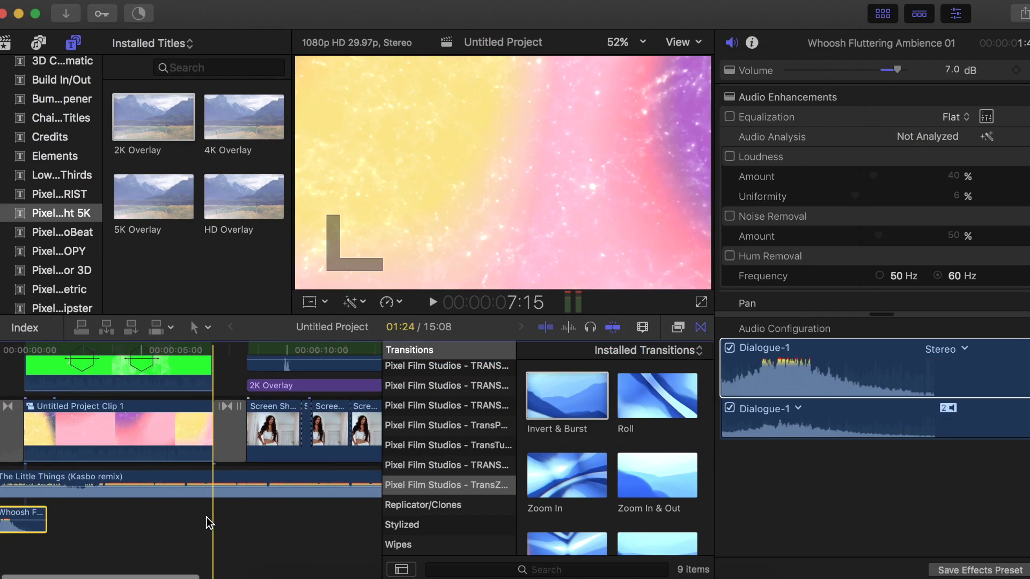
left_click(207, 517)
Step: Paste a copy of the whoosh sound further along the timeline
left_click(263, 518)
scroll(258, 522, "right", 3)
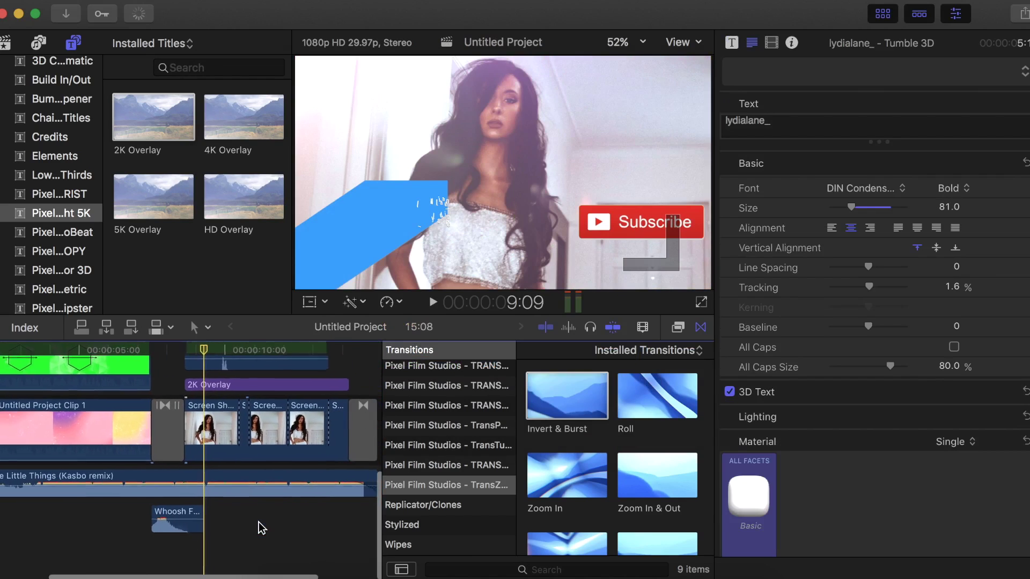
key("super+v")
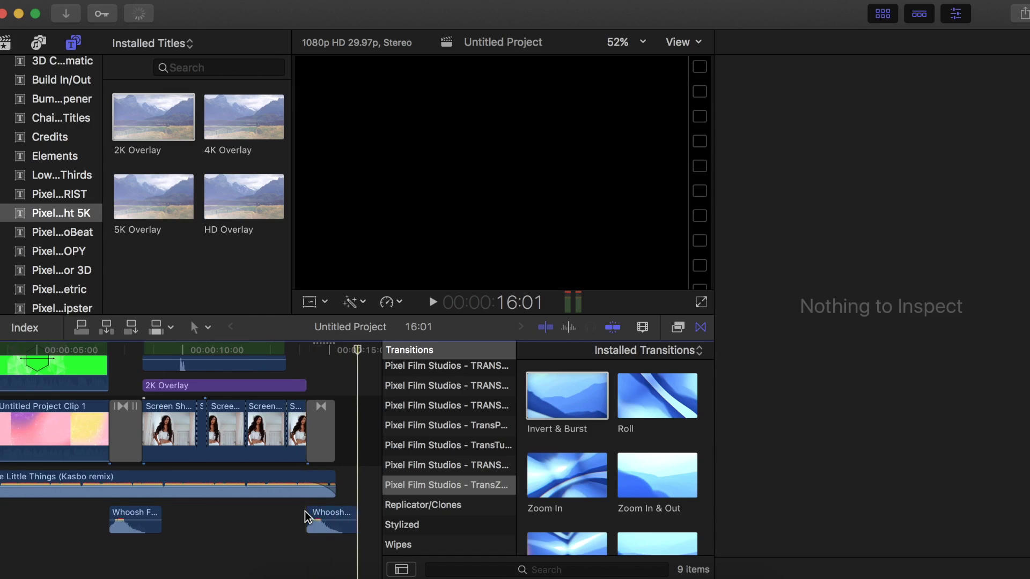
scroll(305, 510, "left", 5)
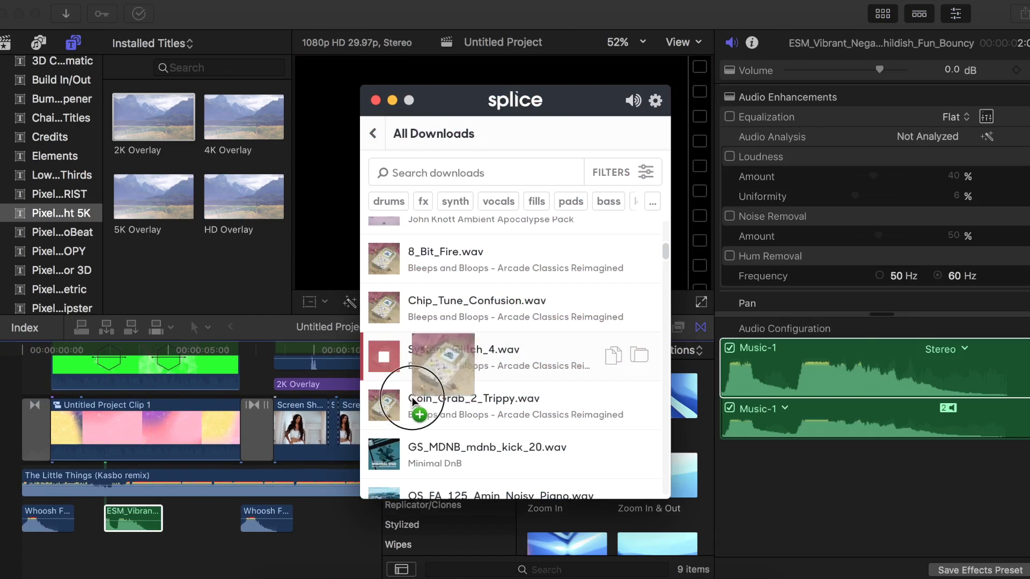
Step: Add the System_Glitch_4 and Coin_Grab_2_Trippy.wav sounds below the music
left_click_drag(412, 401, 275, 557)
left_click_drag(423, 404, 196, 543)
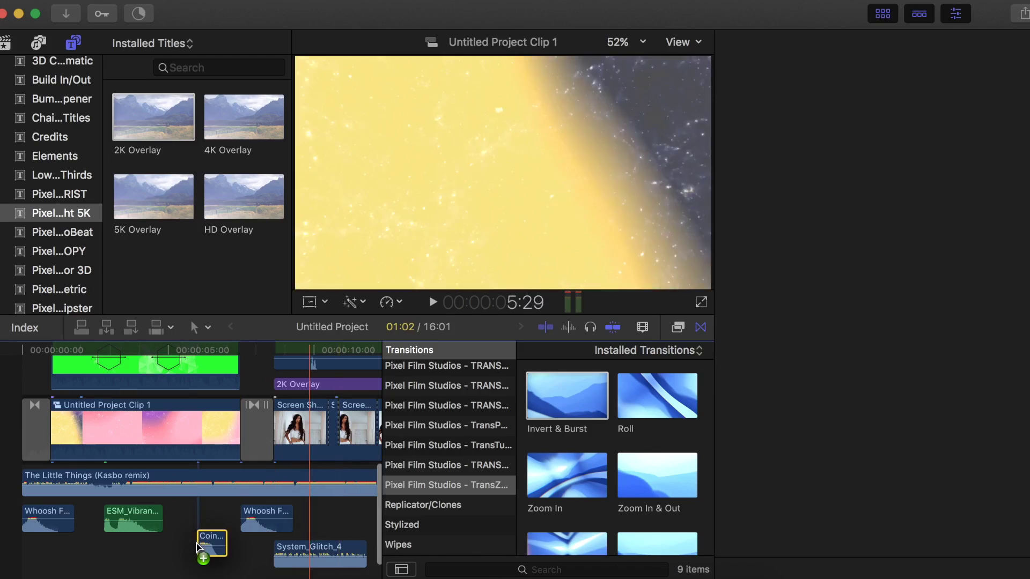
key("shift+z")
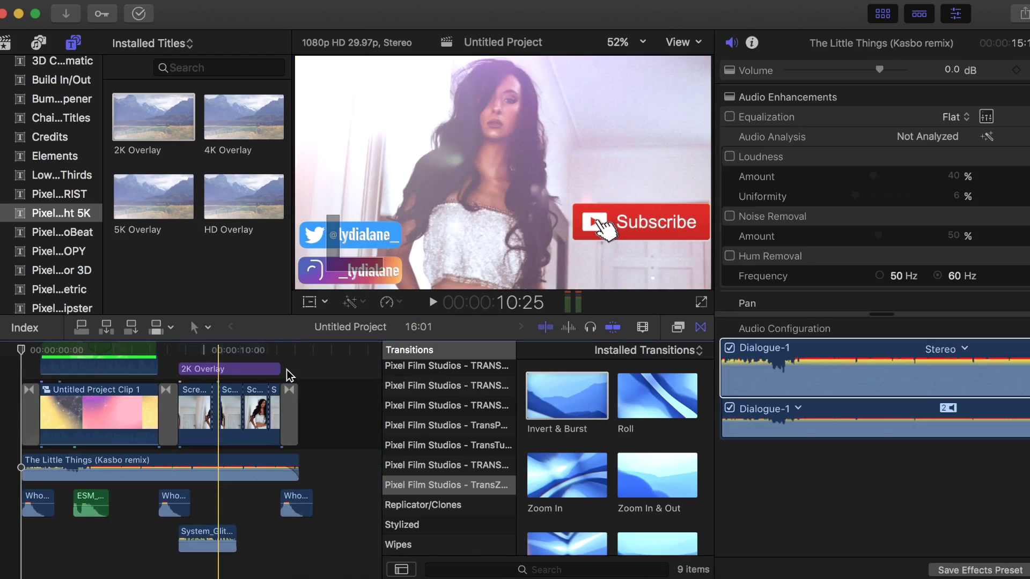